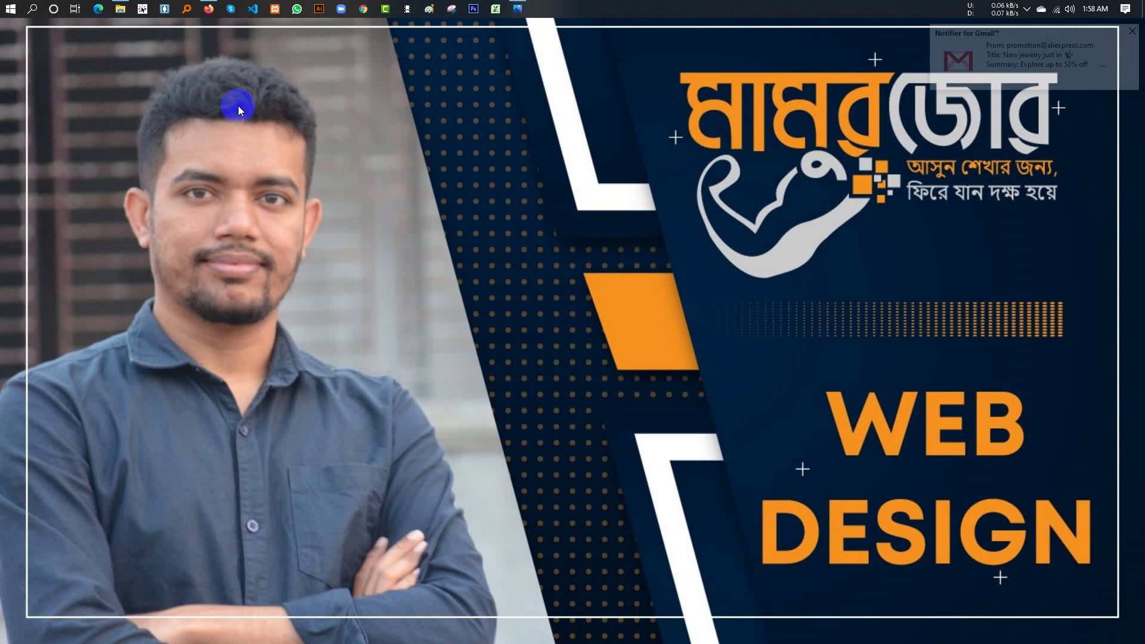
# Select the Lorem ipsum headline in Figma for text editing, then bring up the reference portfolio image
pyautogui.click(210, 9)
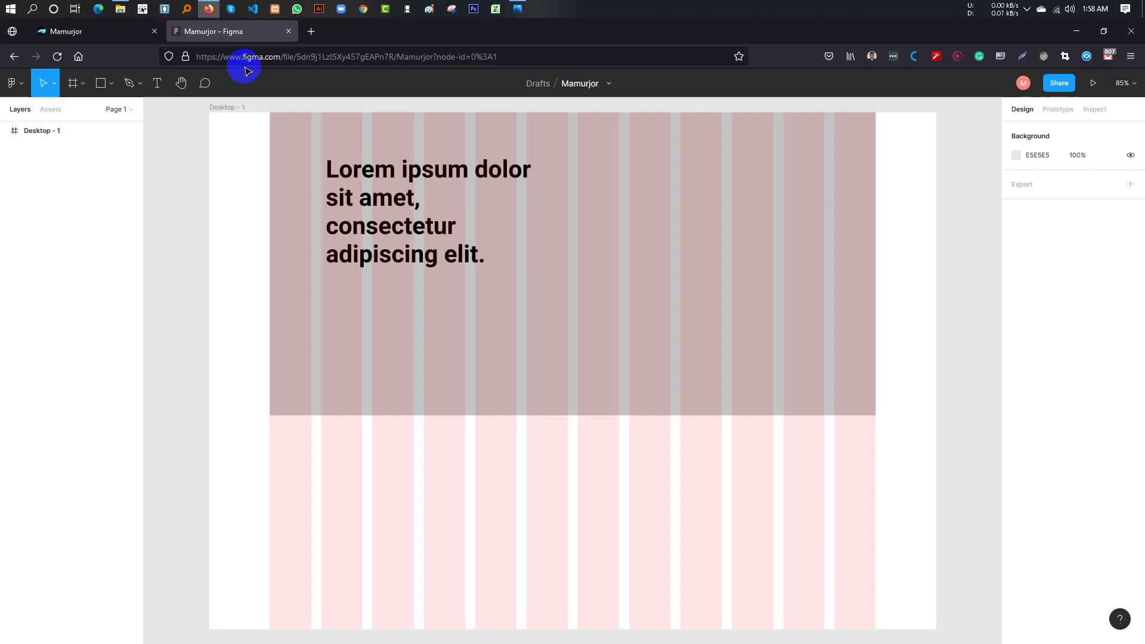
pyautogui.scroll(3, 370, 238)
pyautogui.scroll(-3, 370, 239)
pyautogui.scroll(1, 374, 230)
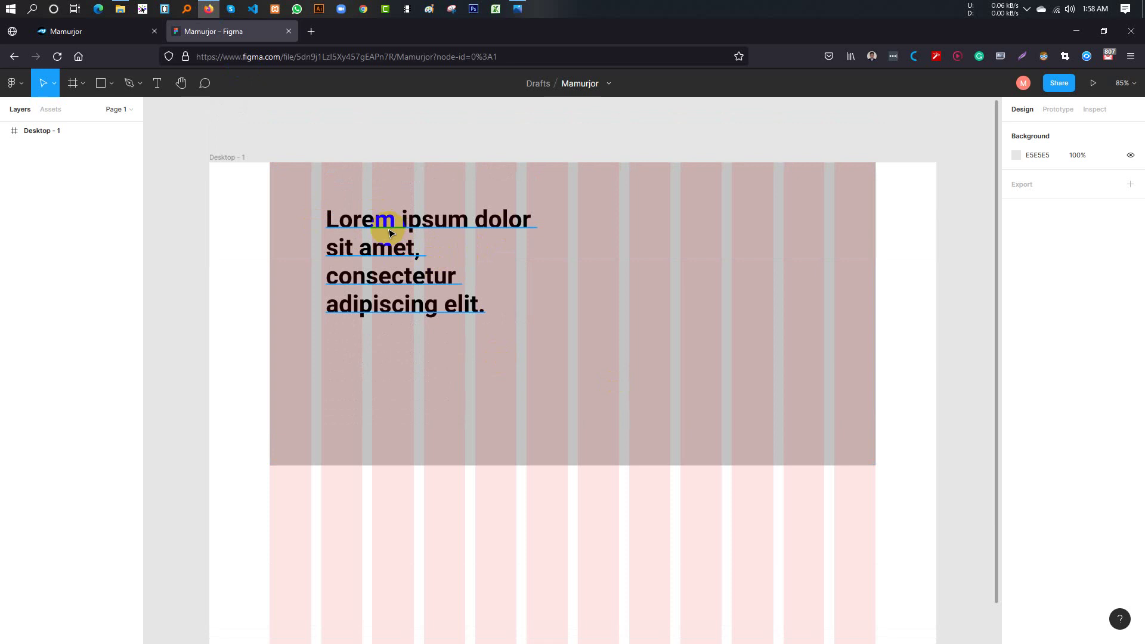
pyautogui.click(390, 232)
pyautogui.doubleClick(396, 229)
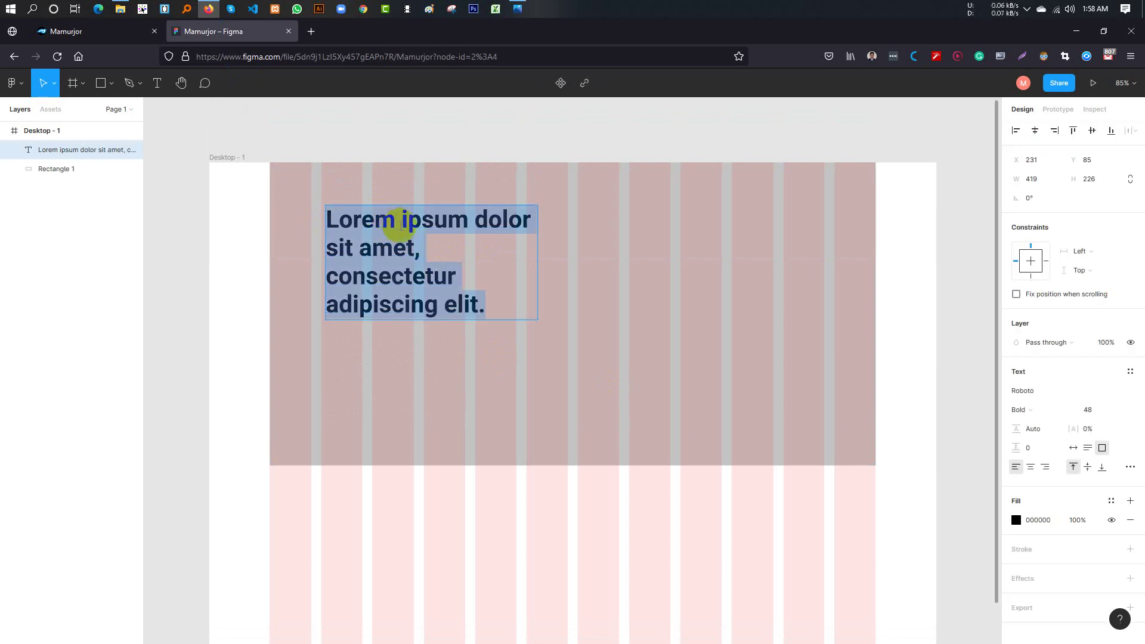
pyautogui.click(518, 8)
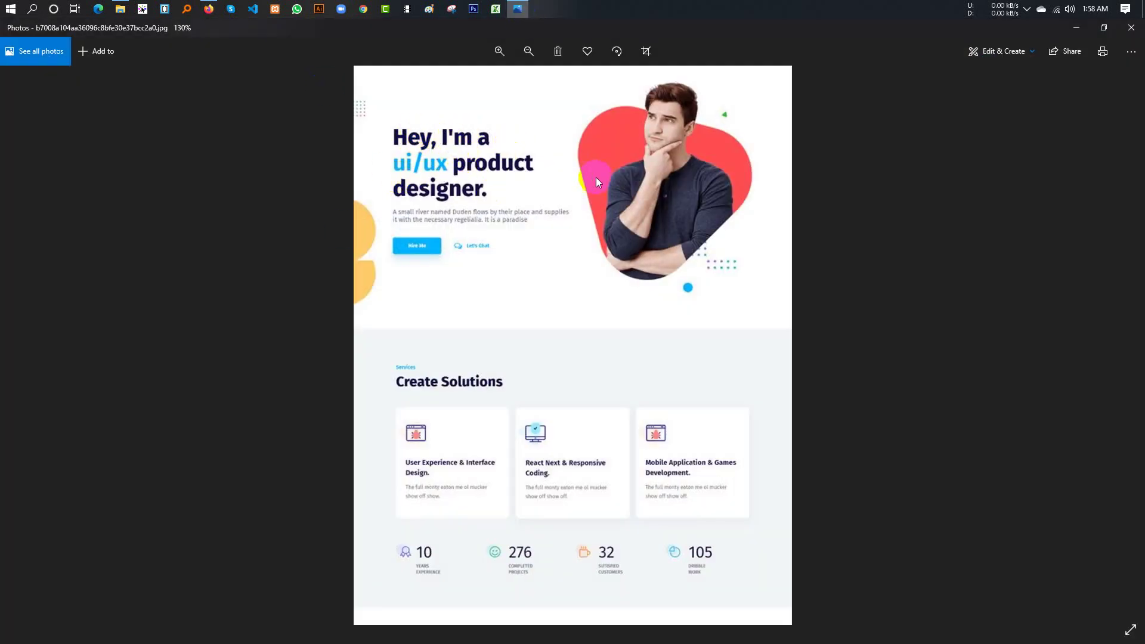
# View and close the fourth, first and second images from the inspiration folder in Photos
pyautogui.click(121, 9)
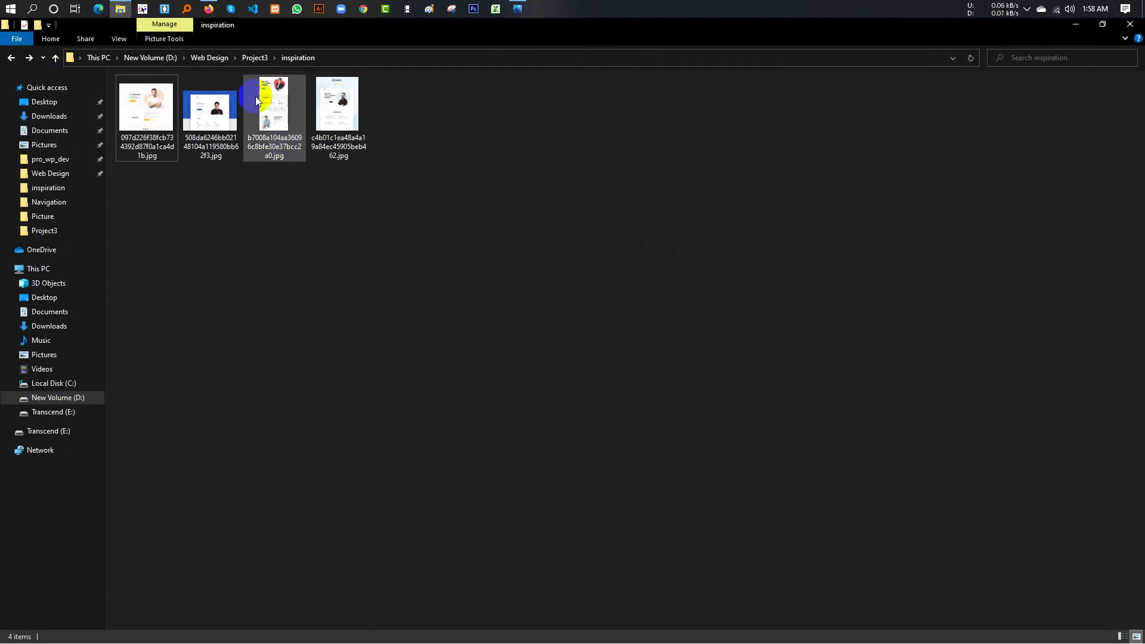
pyautogui.doubleClick(351, 108)
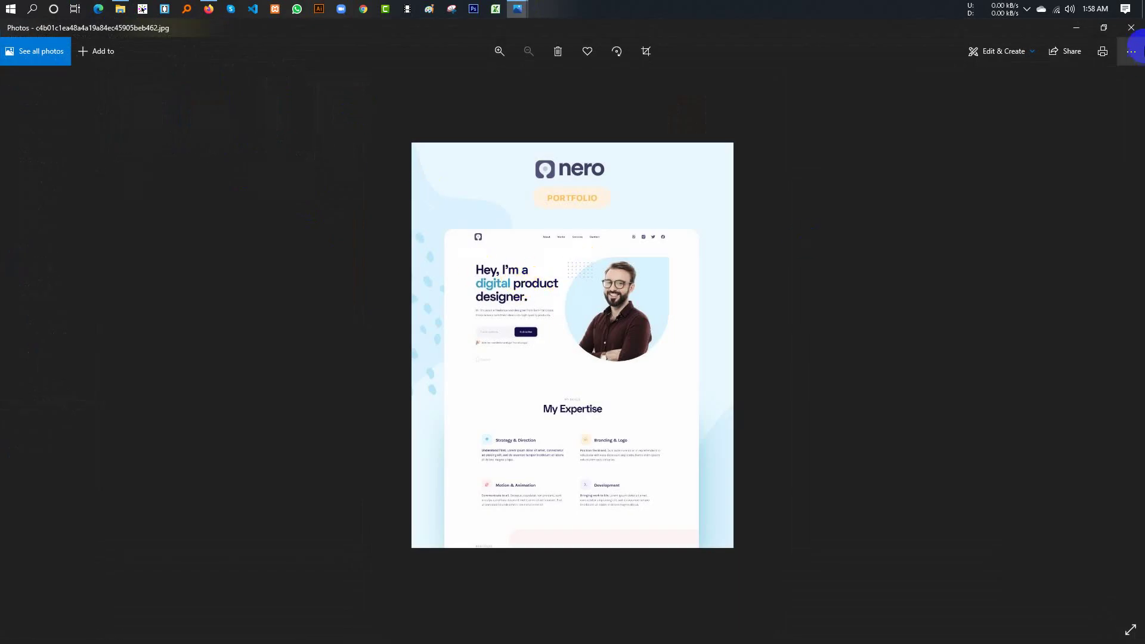
pyautogui.click(1132, 28)
pyautogui.doubleClick(165, 105)
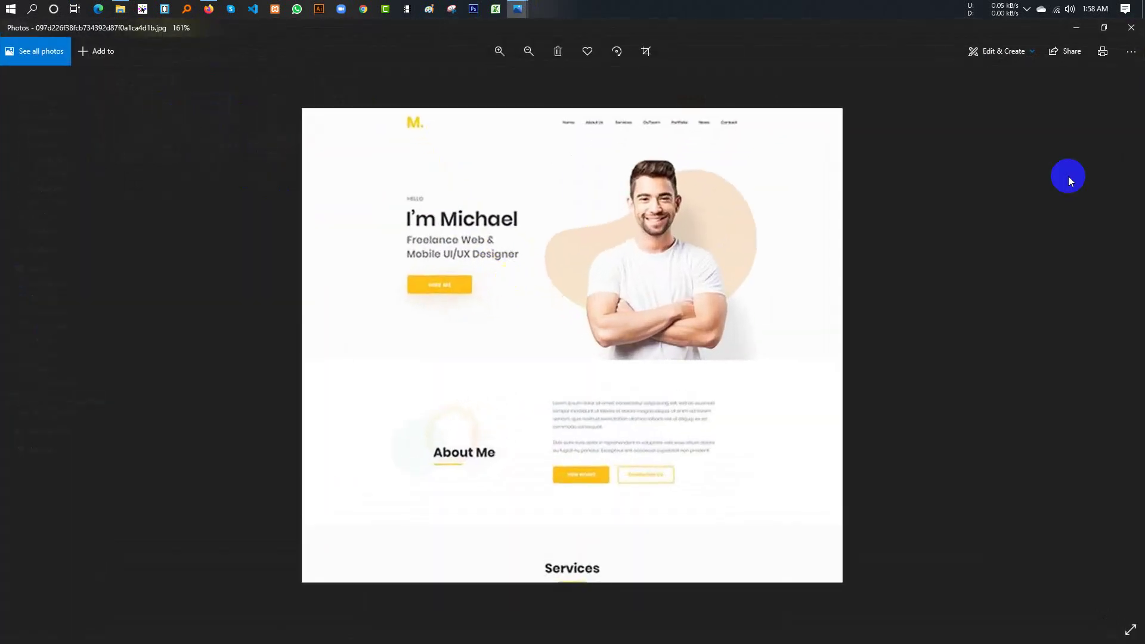
pyautogui.click(1131, 29)
pyautogui.doubleClick(227, 116)
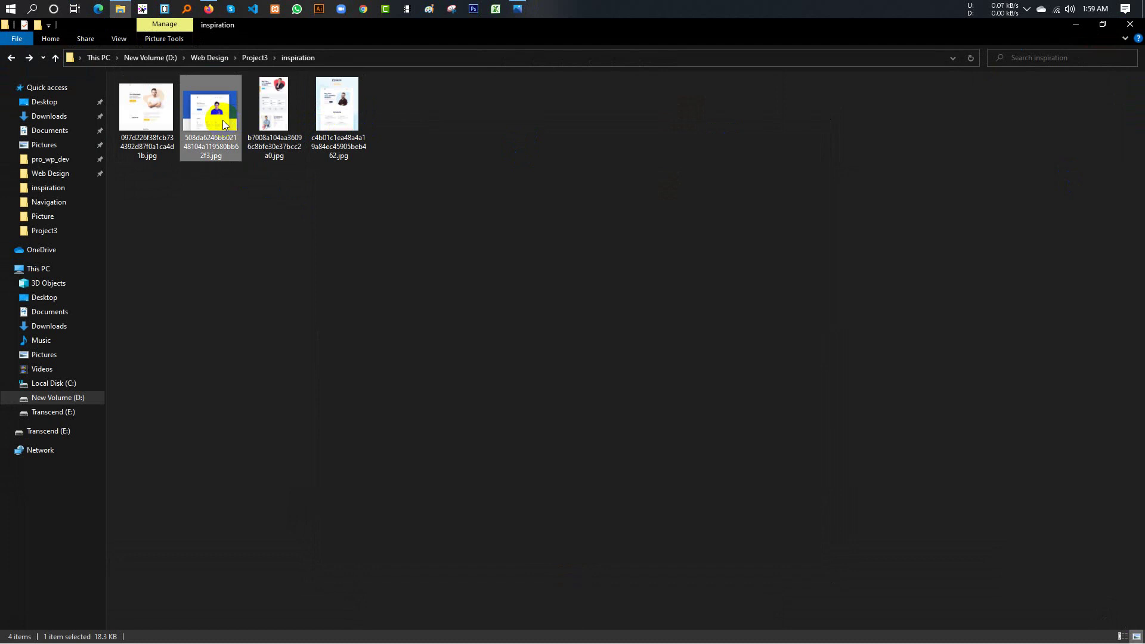
pyautogui.scroll(3, 544, 352)
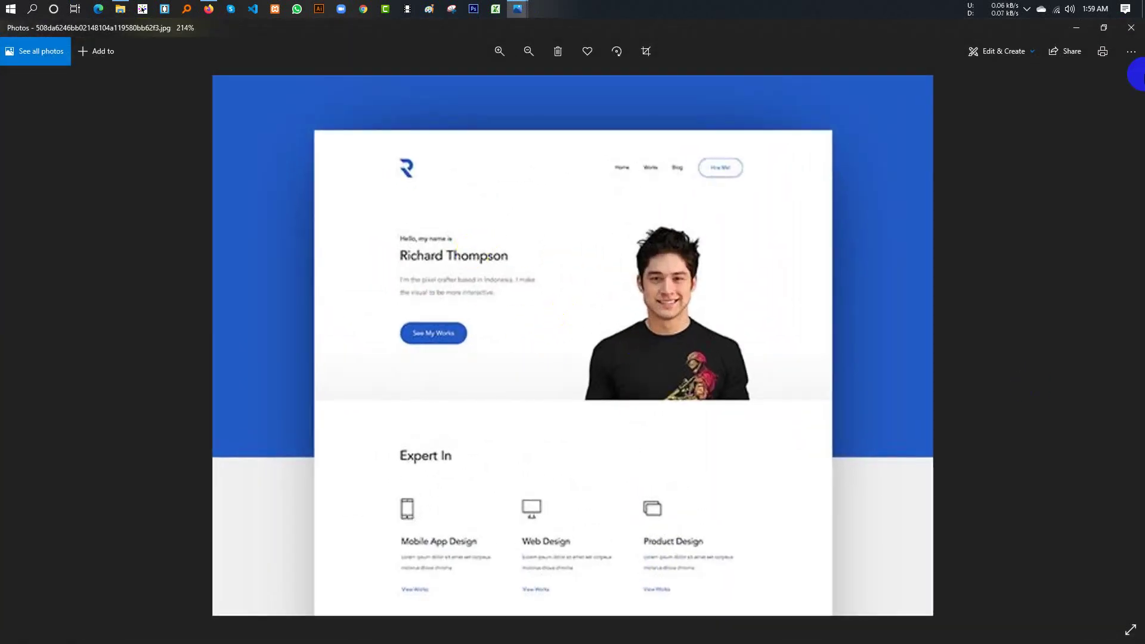
pyautogui.click(1131, 27)
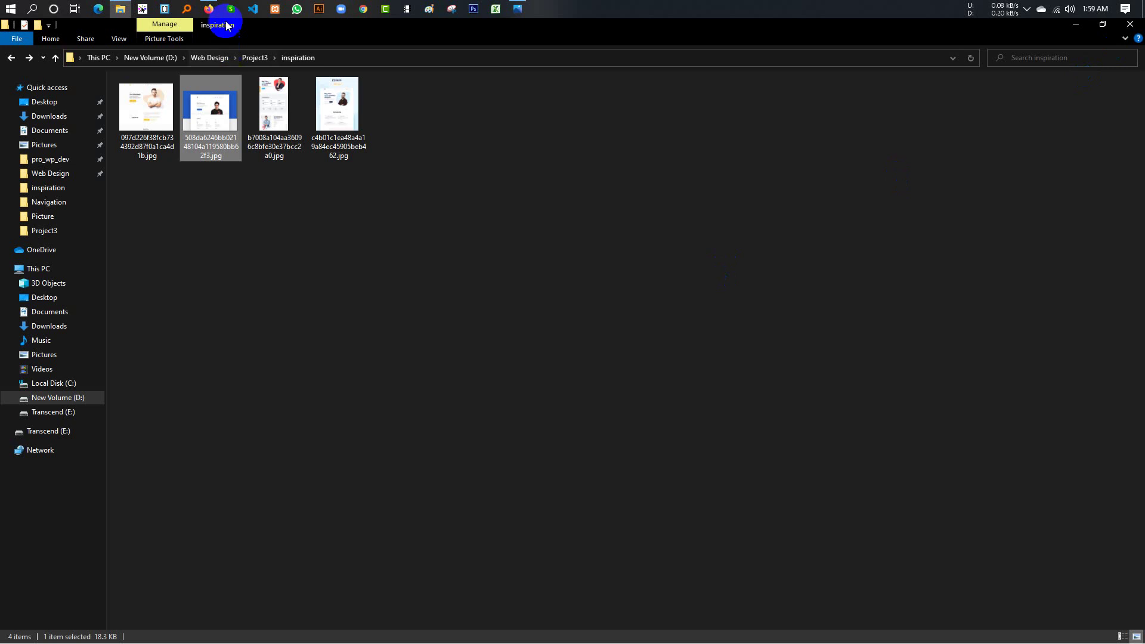
# Select all the Lorem ipsum headline text and start typing 'Hey, I am' over it
pyautogui.click(208, 9)
pyautogui.moveTo(395, 249); pyautogui.dragTo(417, 251)
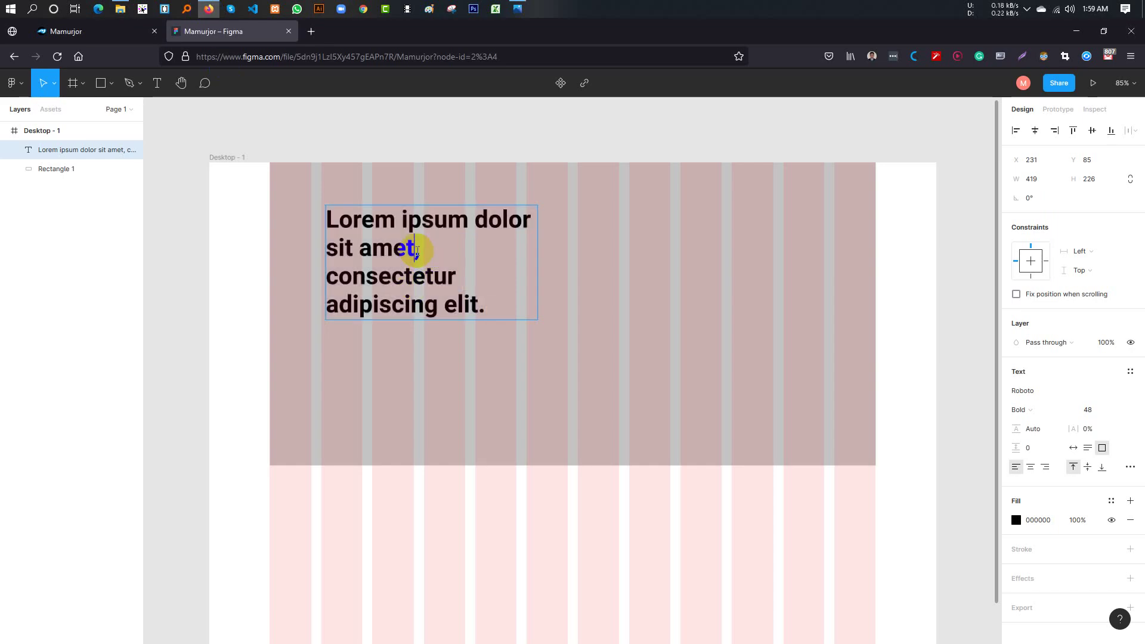
pyautogui.hotkey('ctrl', 'a')
pyautogui.write('Hey, ')
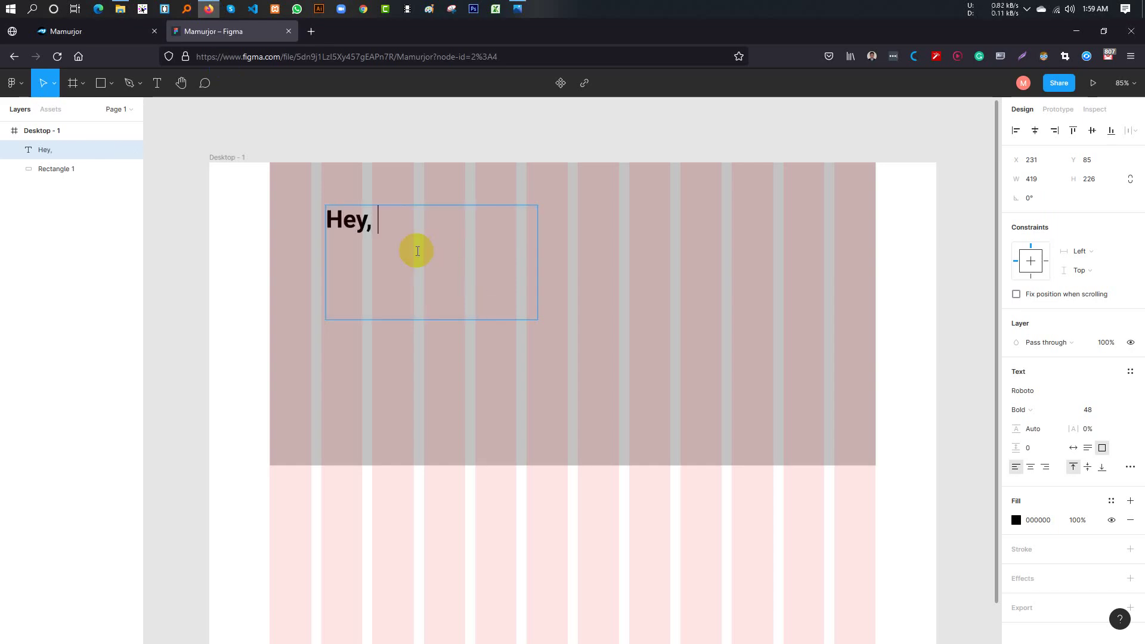
pyautogui.write('I am Web Developer')
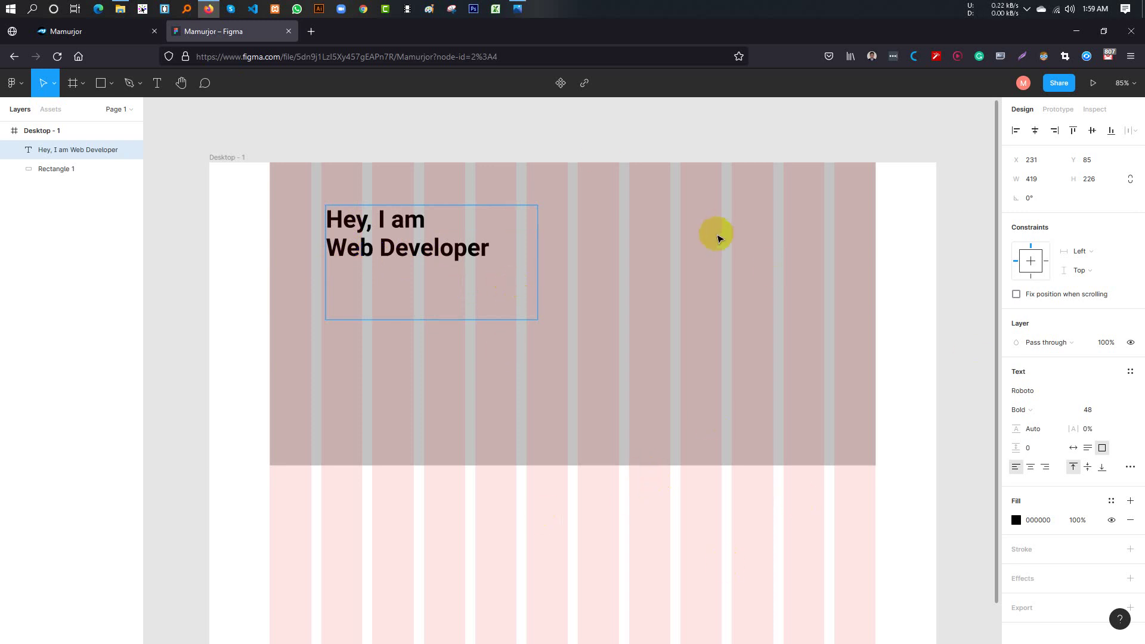
# After checking the reference, set Rectangle 1's fill to white FFFFFF in the colour picker
pyautogui.click(518, 8)
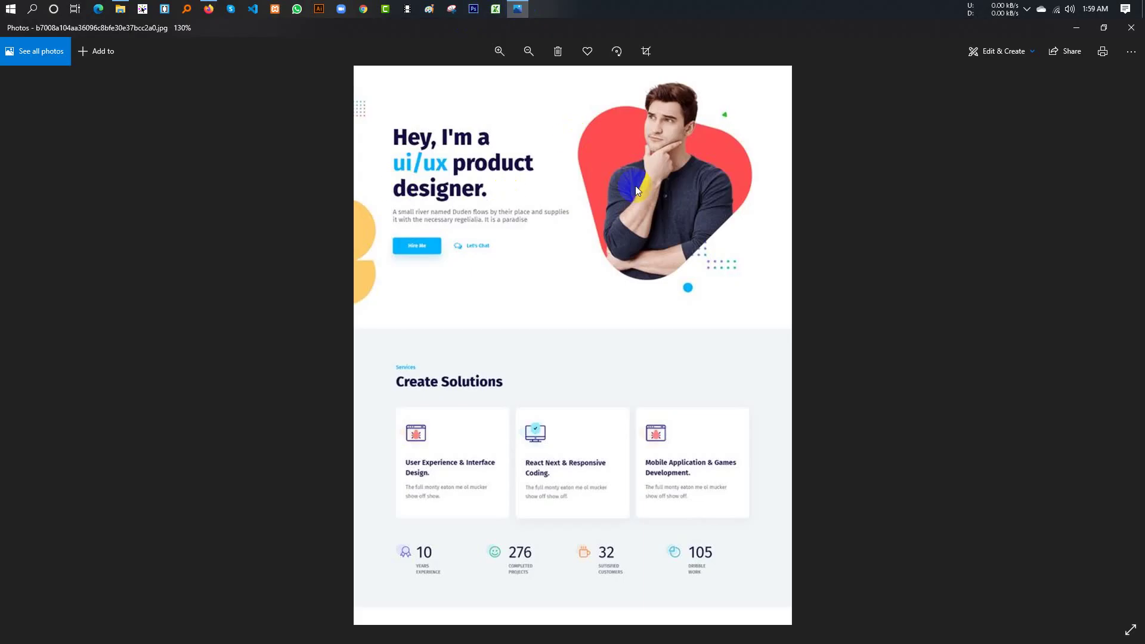
pyautogui.click(210, 8)
pyautogui.click(394, 19)
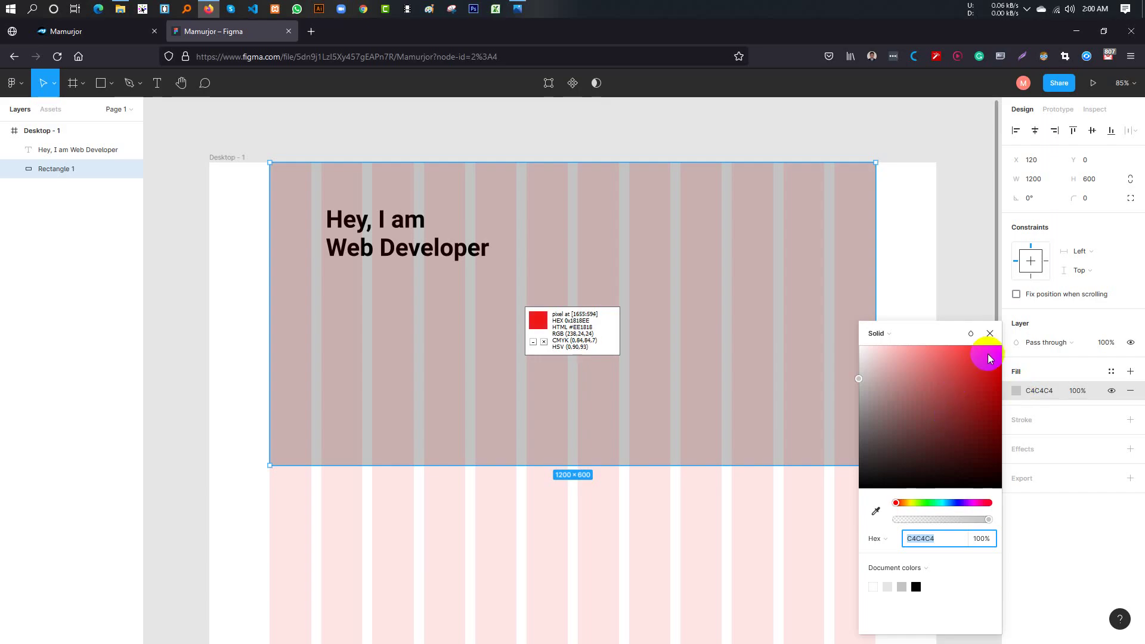
pyautogui.moveTo(988, 358); pyautogui.dragTo(862, 347)
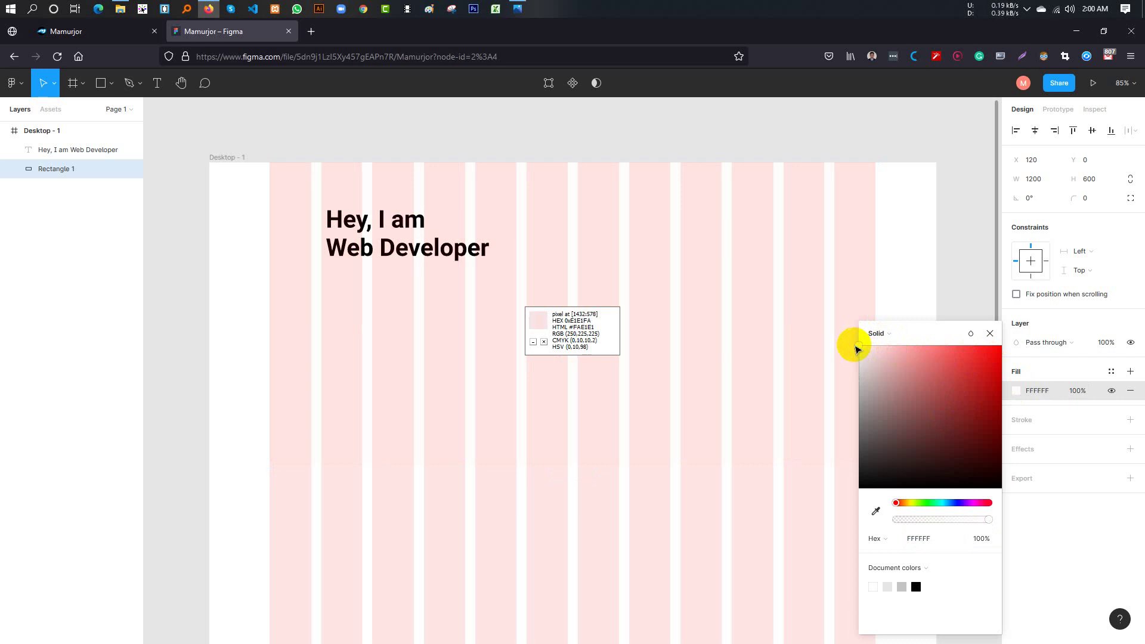
pyautogui.moveTo(854, 349); pyautogui.dragTo(853, 348)
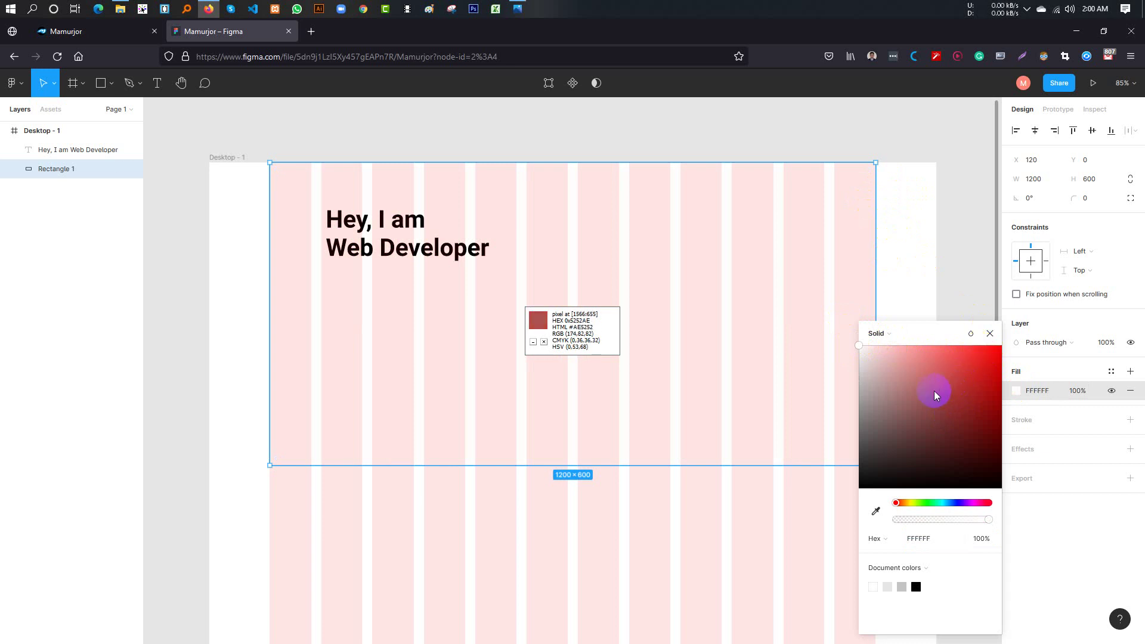
pyautogui.click(990, 335)
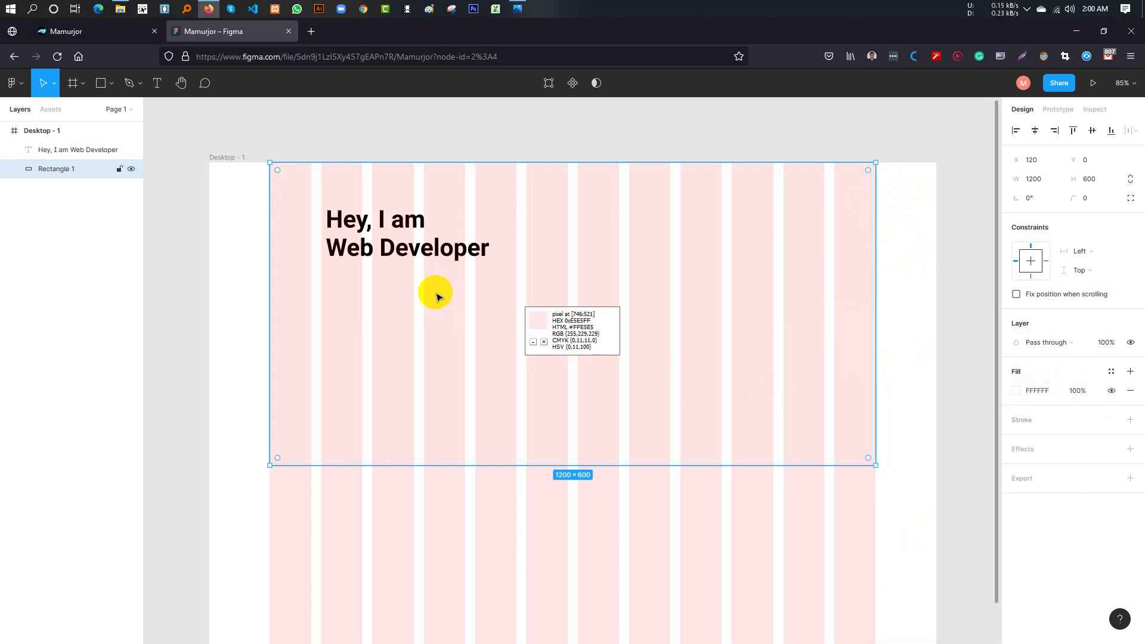
# Re-enter the headline text, select the word 'Web', and view the reference image
pyautogui.click(395, 253)
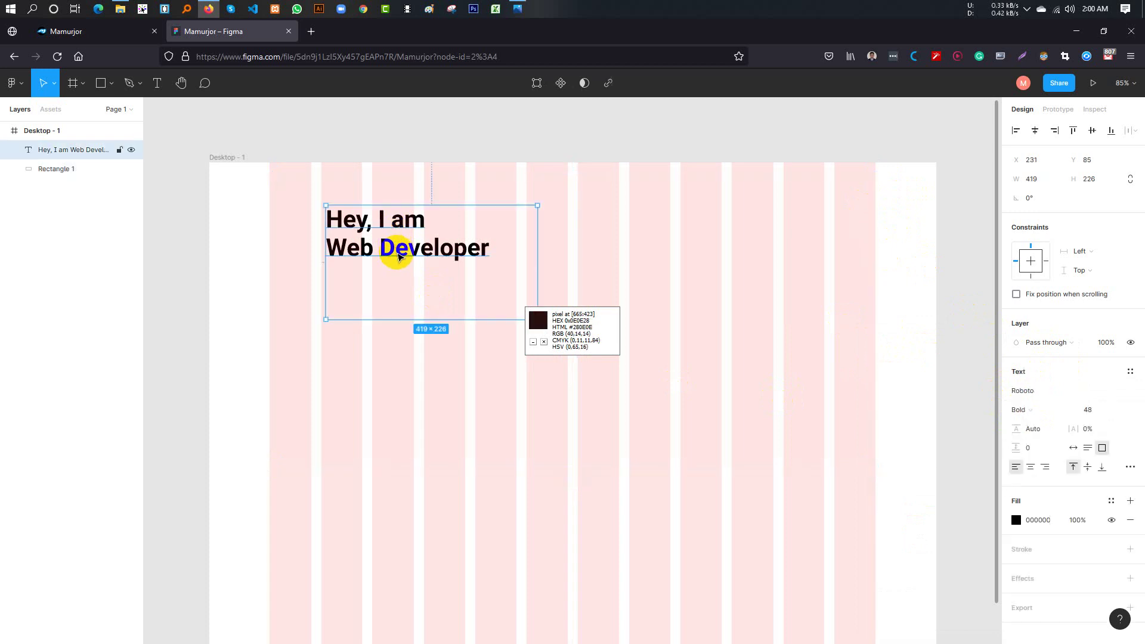
pyautogui.doubleClick(374, 254)
pyautogui.click(375, 251)
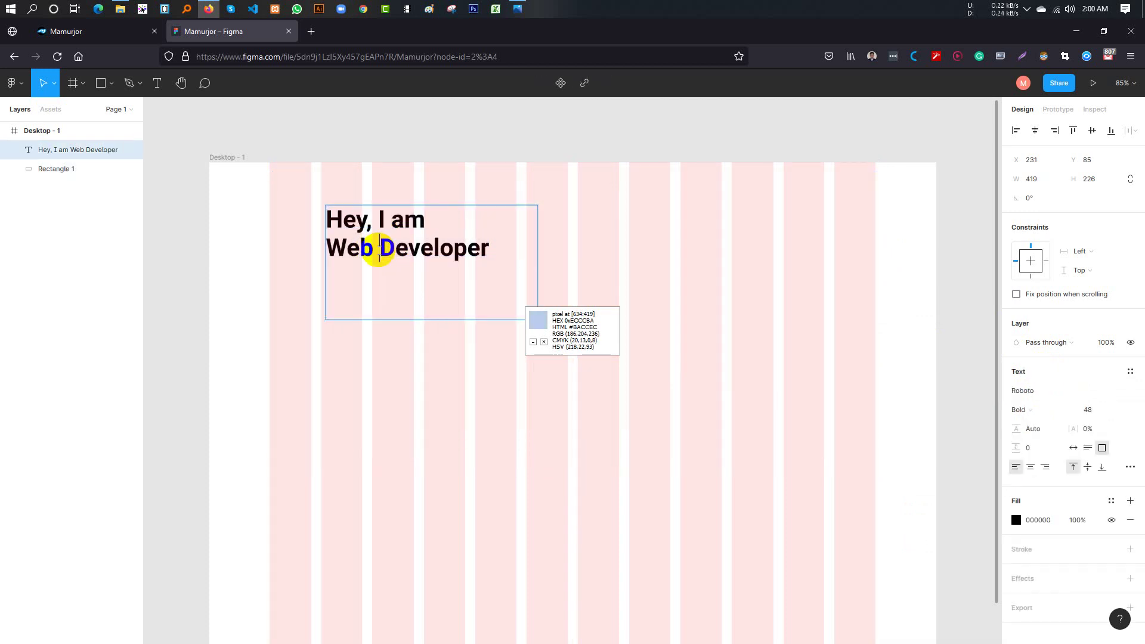
pyautogui.moveTo(328, 248); pyautogui.dragTo(366, 250)
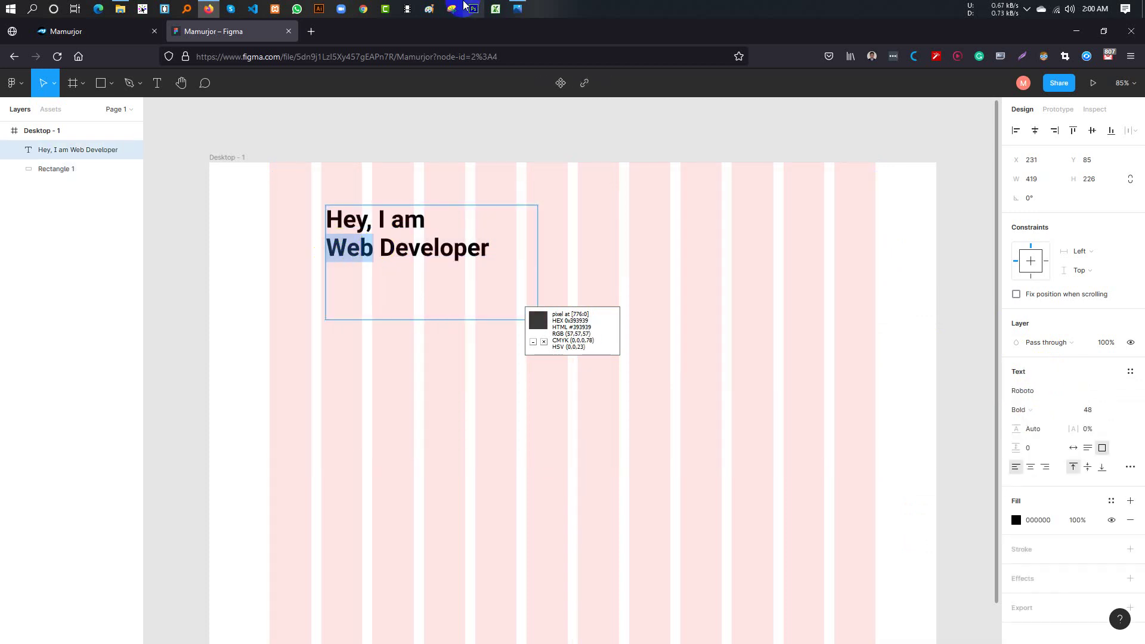
pyautogui.click(518, 8)
# Fill the entire headline with dark navy 0C0436 through the hex field
pyautogui.scroll(3, 458, 146)
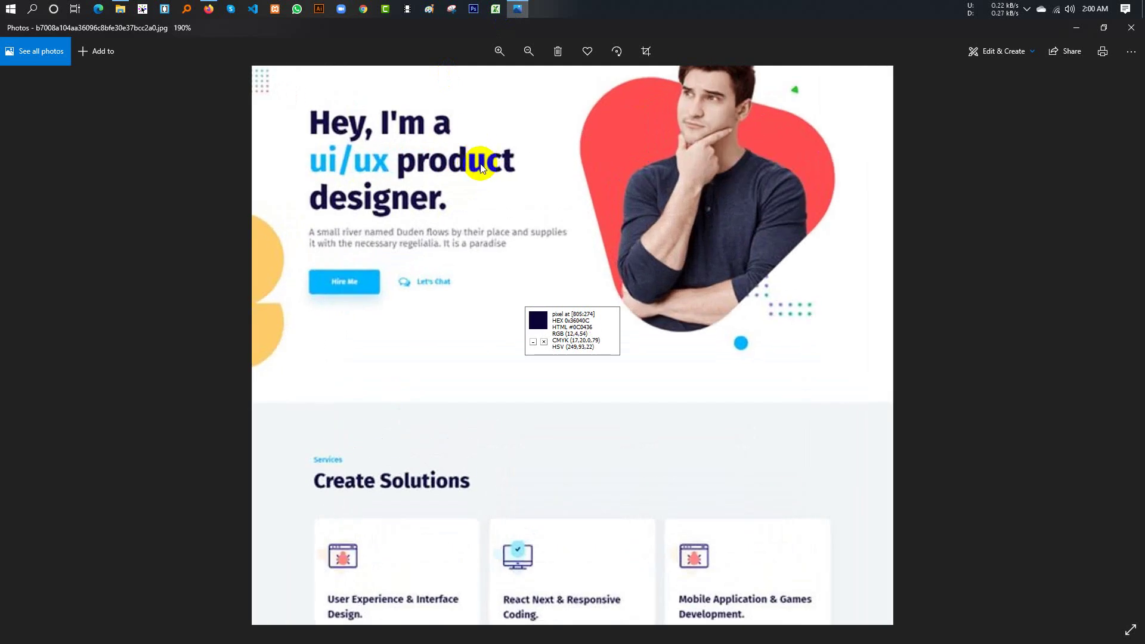
pyautogui.click(209, 9)
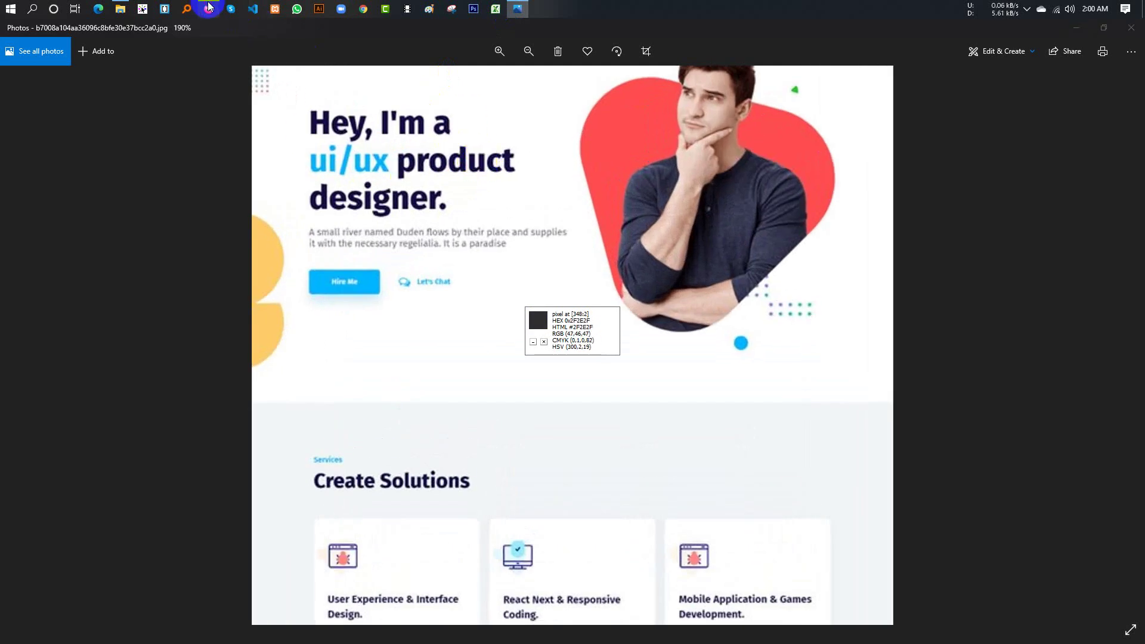
pyautogui.tripleClick(410, 247)
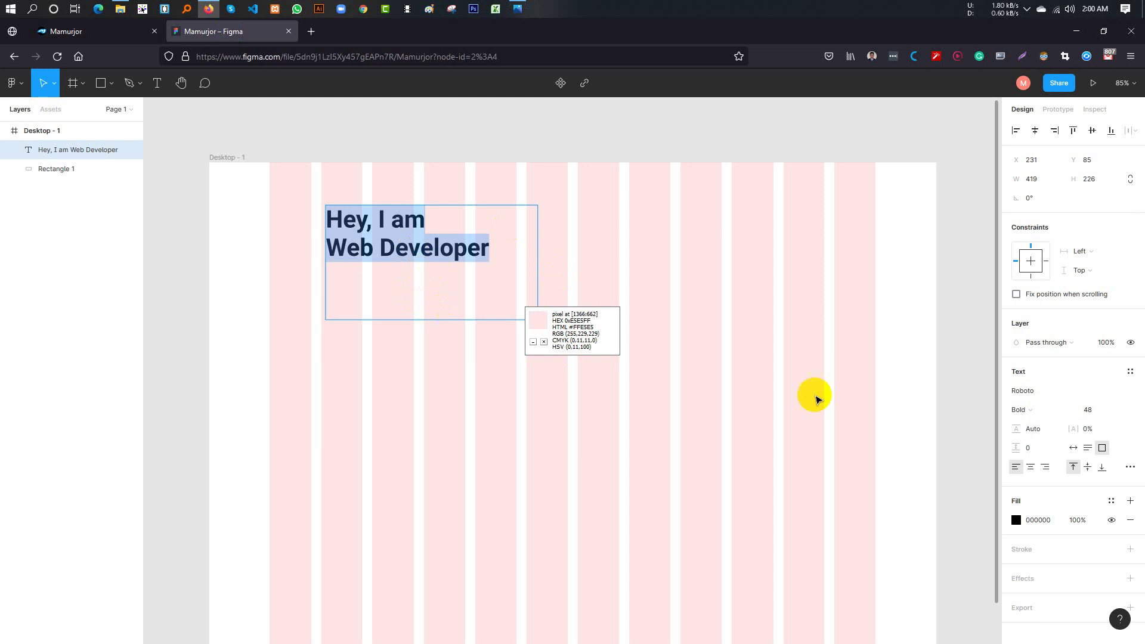
pyautogui.click(1017, 521)
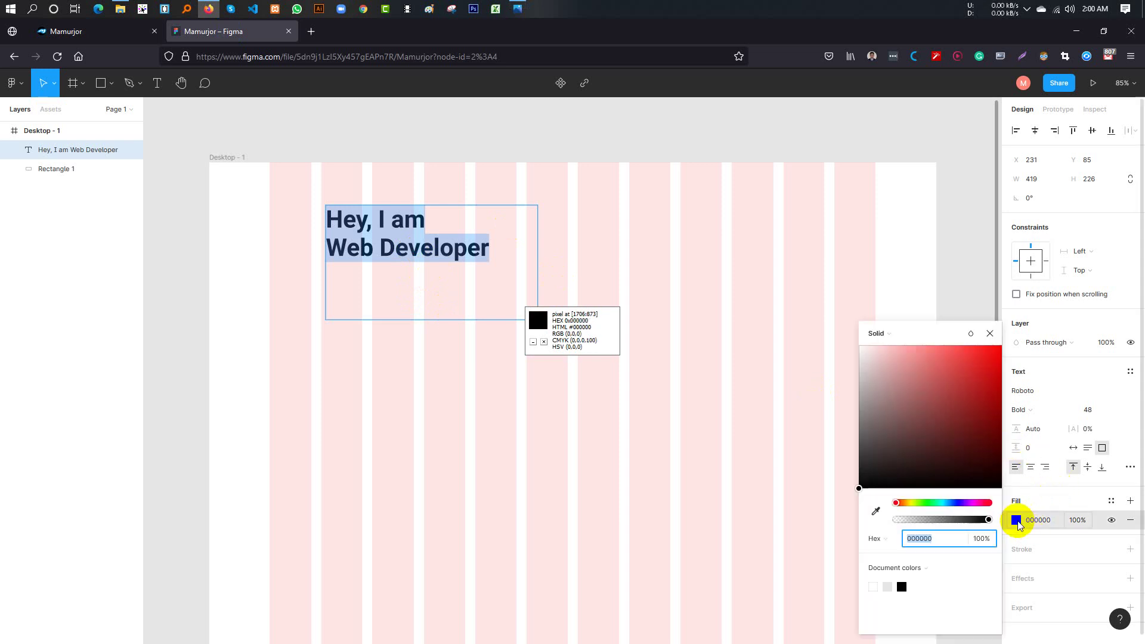
pyautogui.click(912, 540)
pyautogui.write('0C0436')
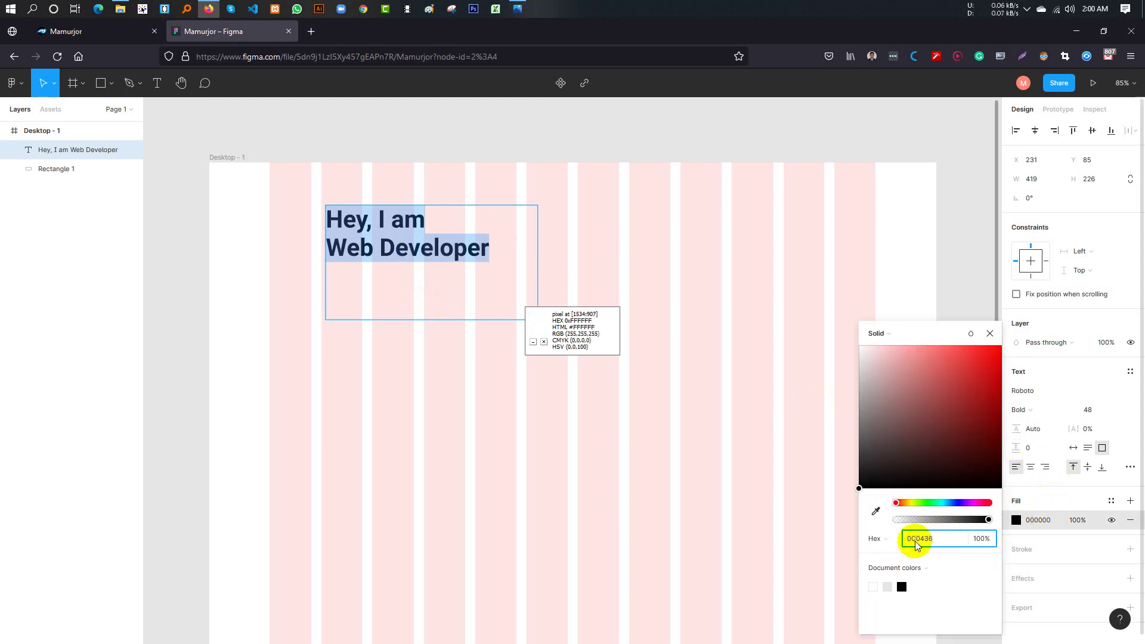
pyautogui.press('Return')
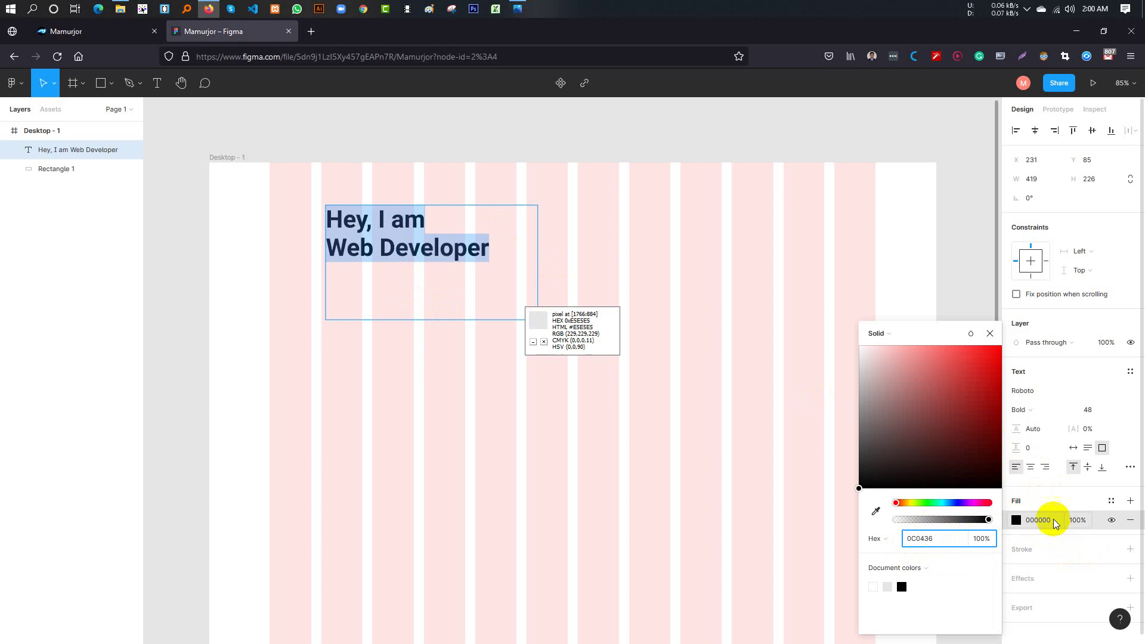
pyautogui.press('Escape')
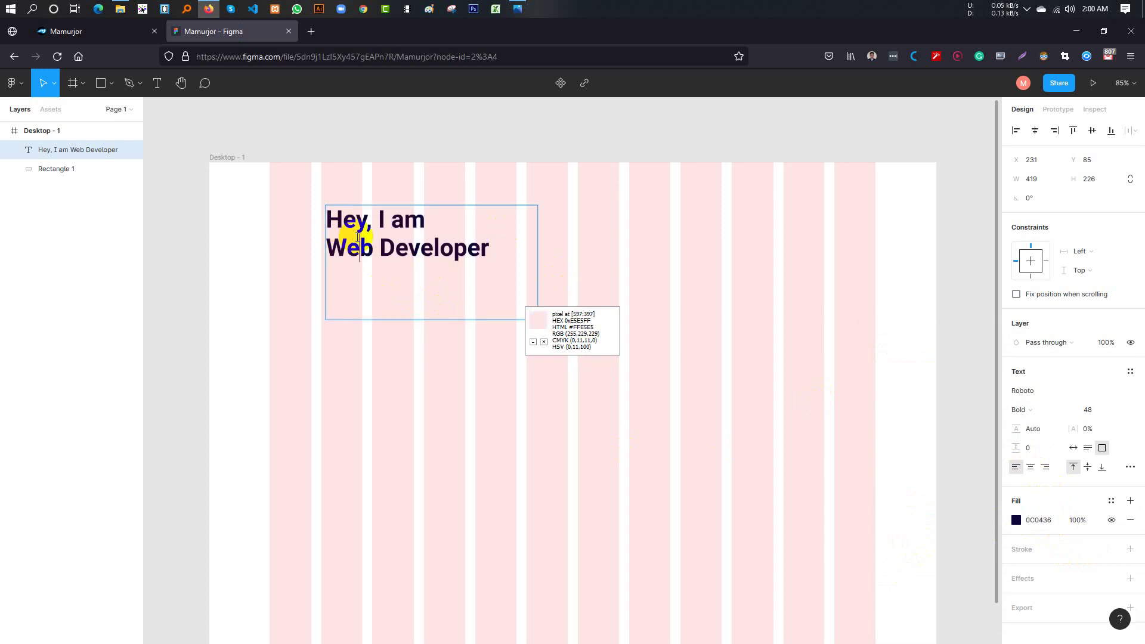
# Re-enter the headline and clear a partial selection inside 'Web Developer'
pyautogui.doubleClick(361, 248)
pyautogui.moveTo(361, 247); pyautogui.dragTo(378, 247)
pyautogui.press('Left')
pyautogui.press('Escape')
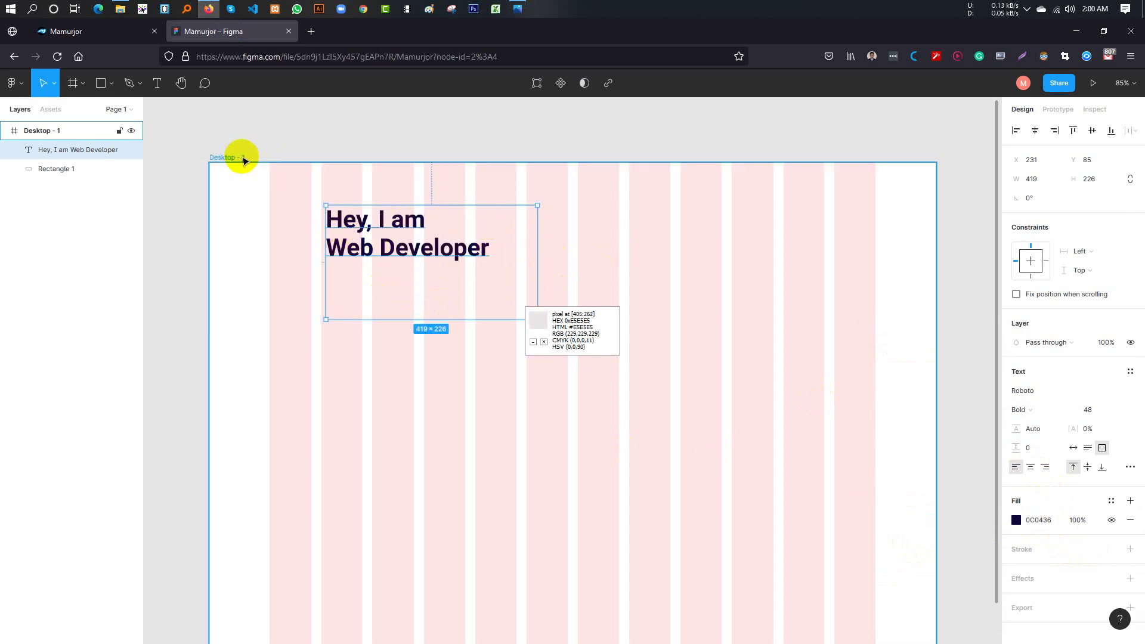
pyautogui.click(243, 159)
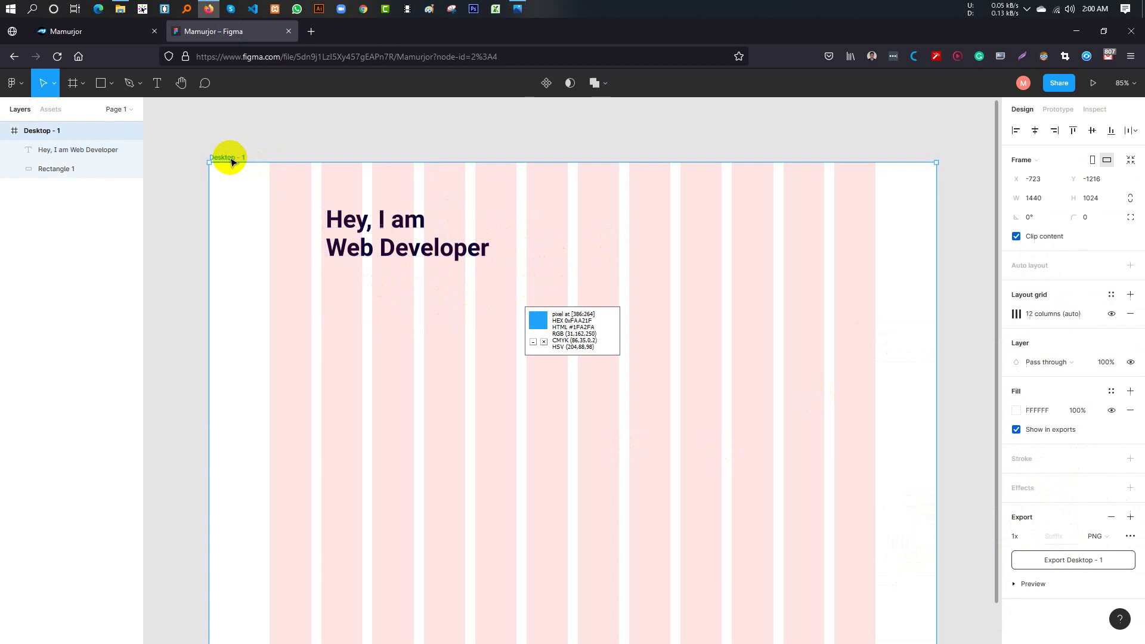
pyautogui.click(1113, 314)
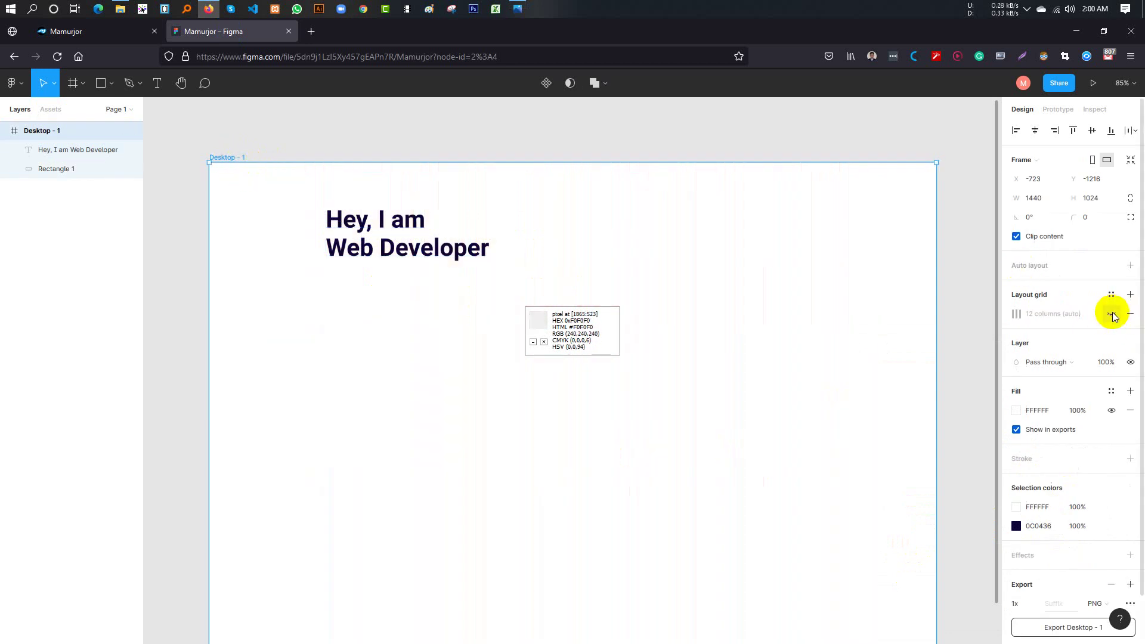
pyautogui.click(1113, 314)
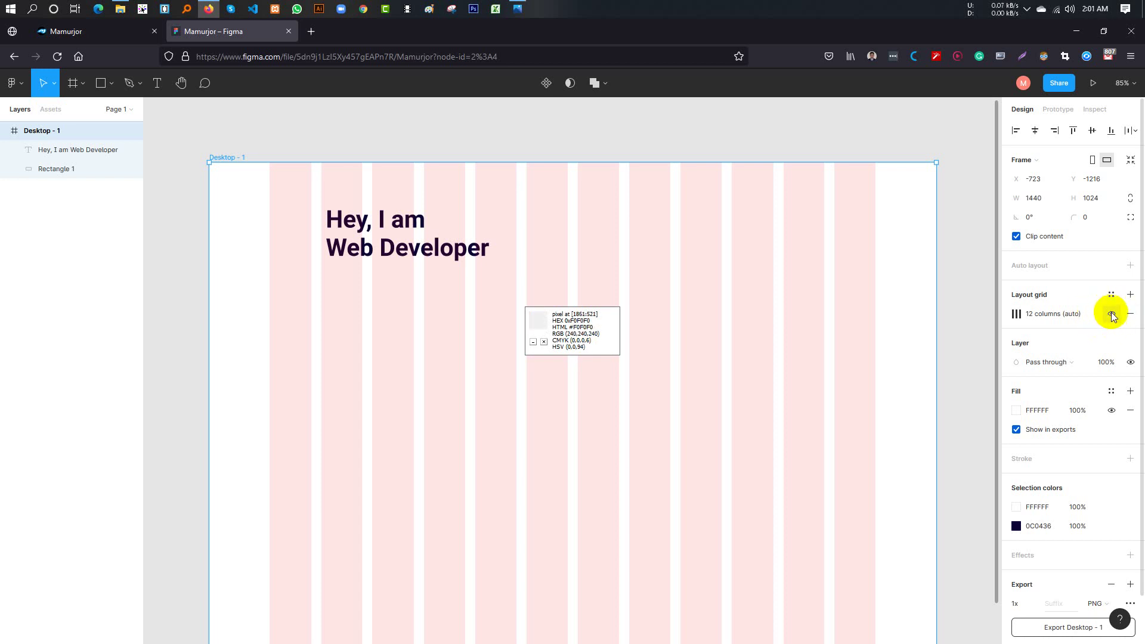
pyautogui.click(1112, 315)
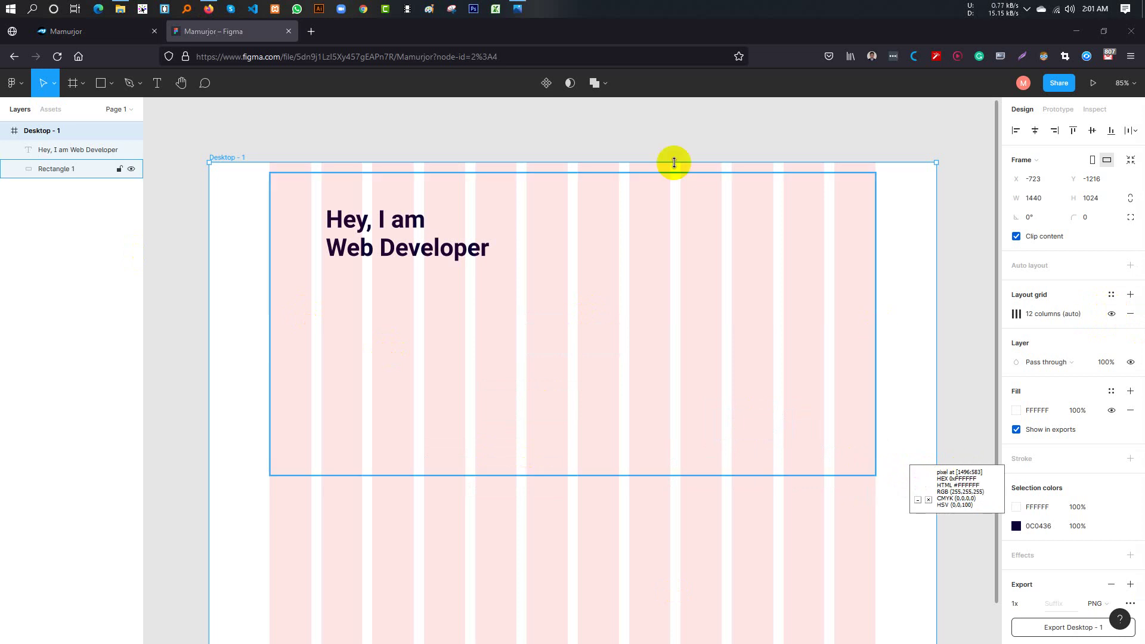
pyautogui.click(404, 253)
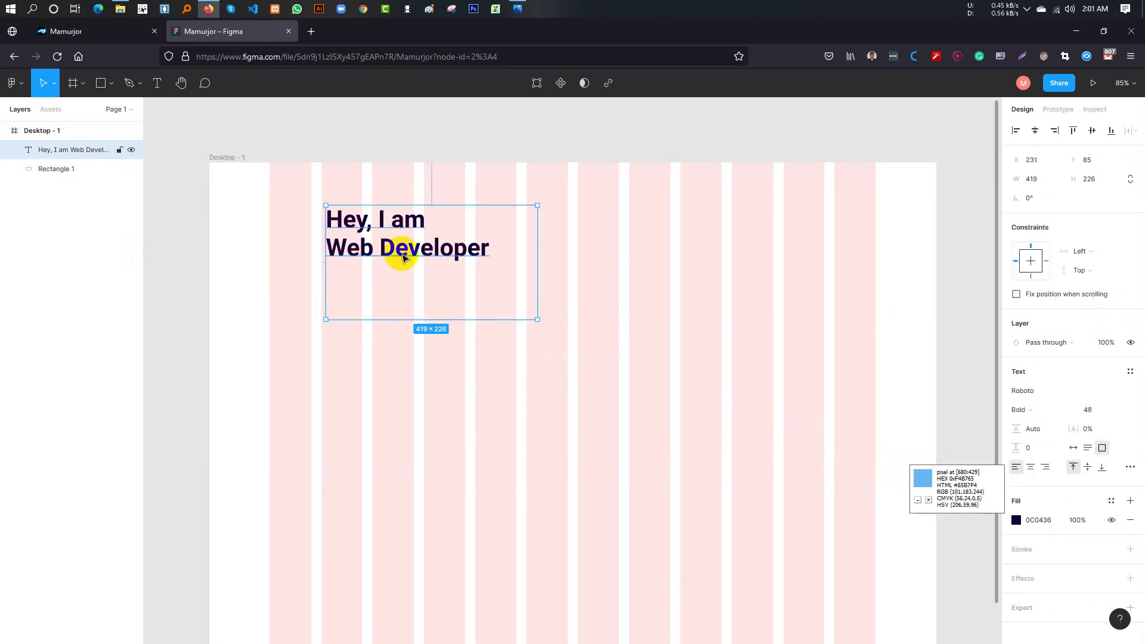
# Resize the headline box to 407×244, try middle/centre alignment, then revert to top-left
pyautogui.click(518, 9)
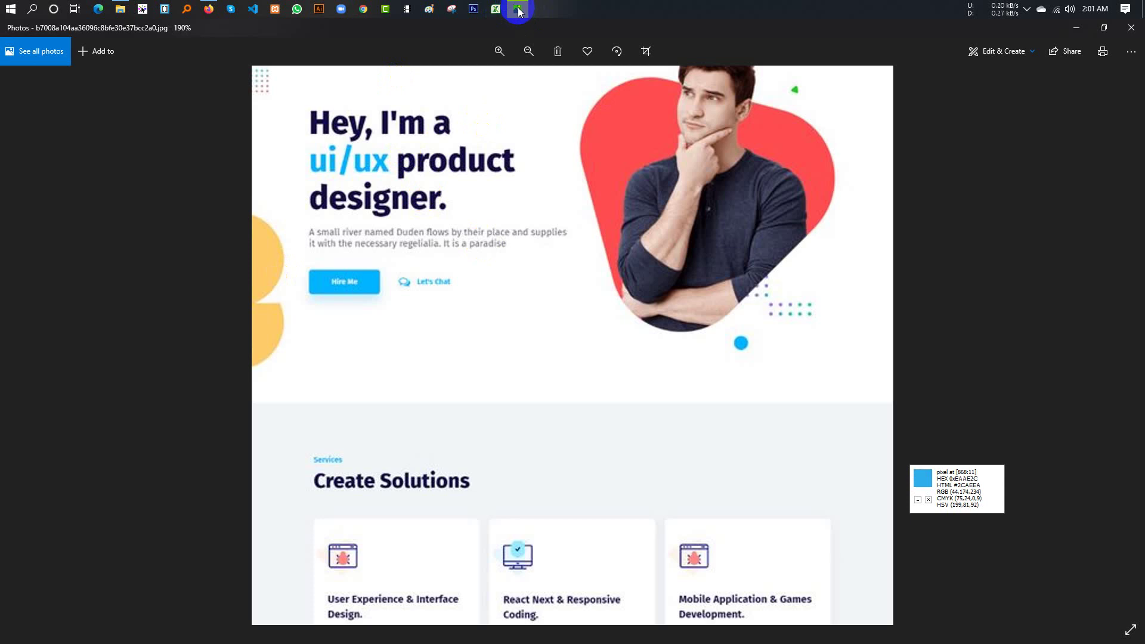
pyautogui.click(518, 10)
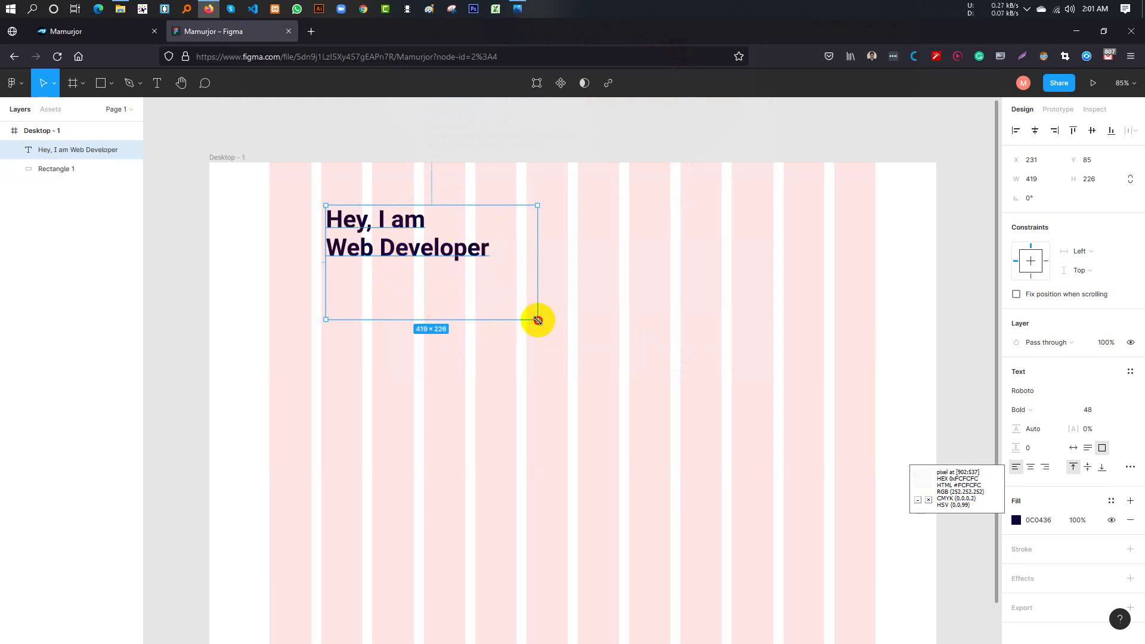
pyautogui.moveTo(538, 320)
pyautogui.mouseDown()
pyautogui.moveTo(540, 350)
pyautogui.moveTo(532, 328)
pyautogui.mouseUp()
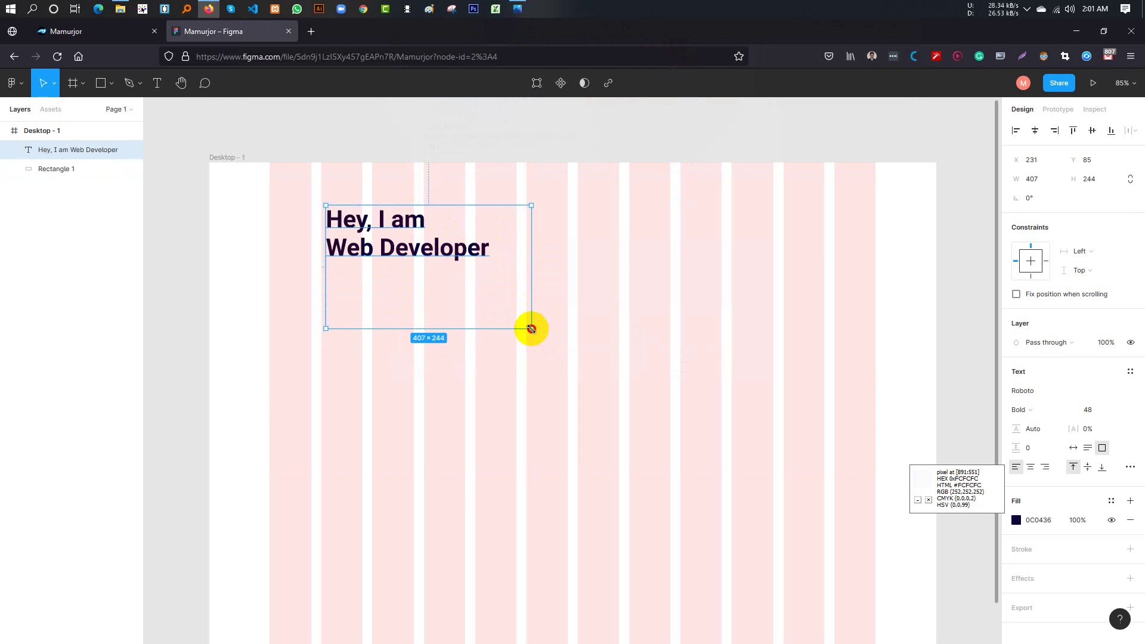
pyautogui.click(1086, 468)
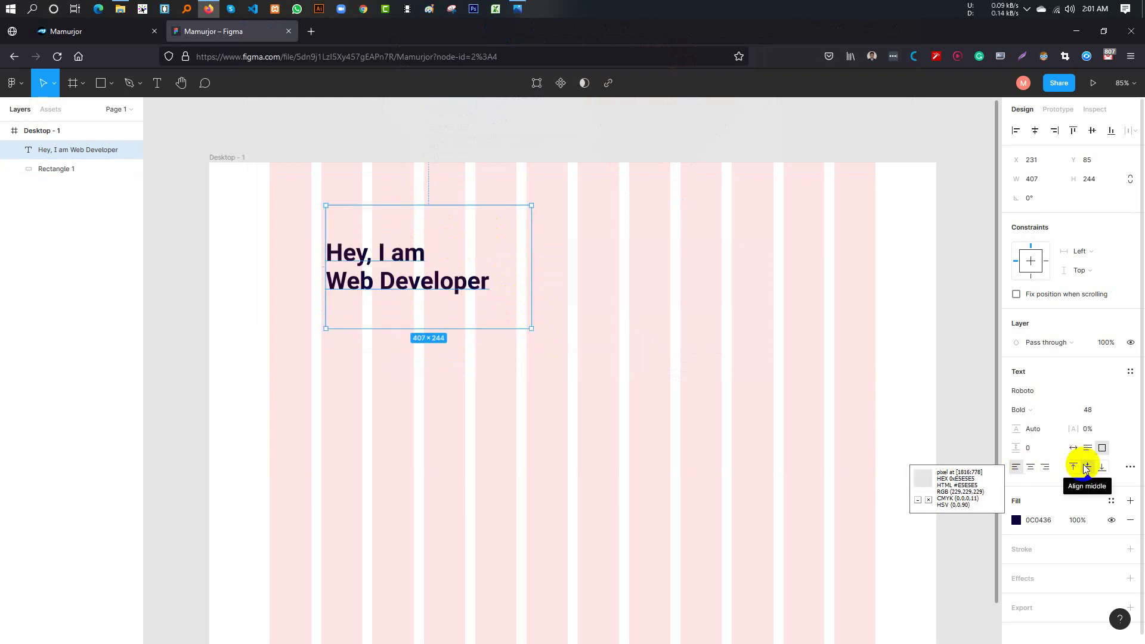
pyautogui.click(1074, 468)
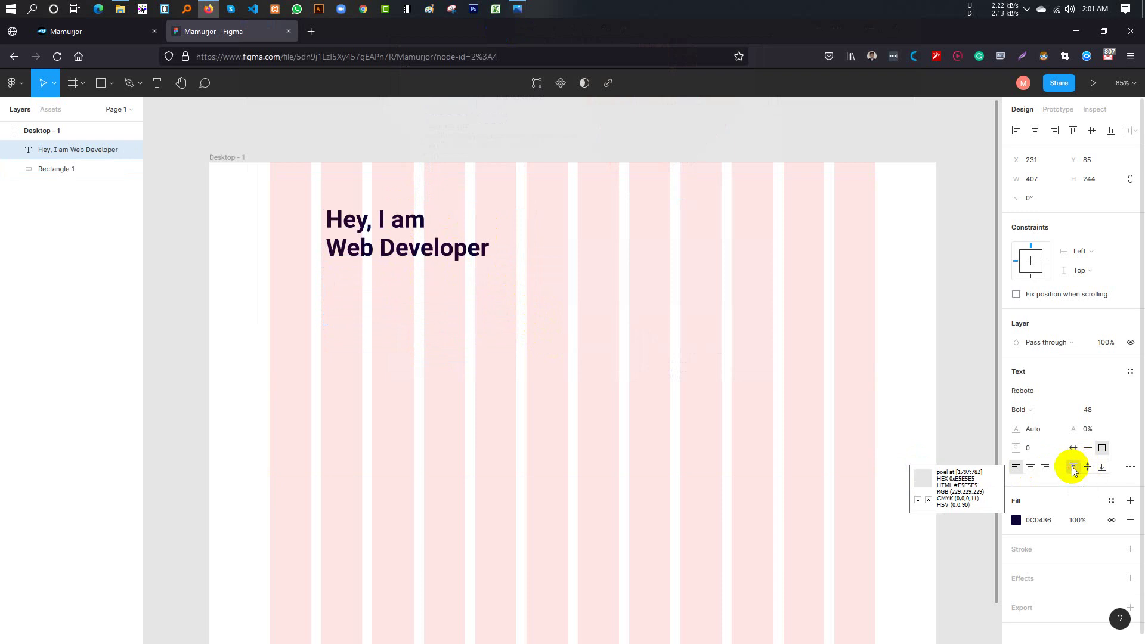
pyautogui.click(1030, 469)
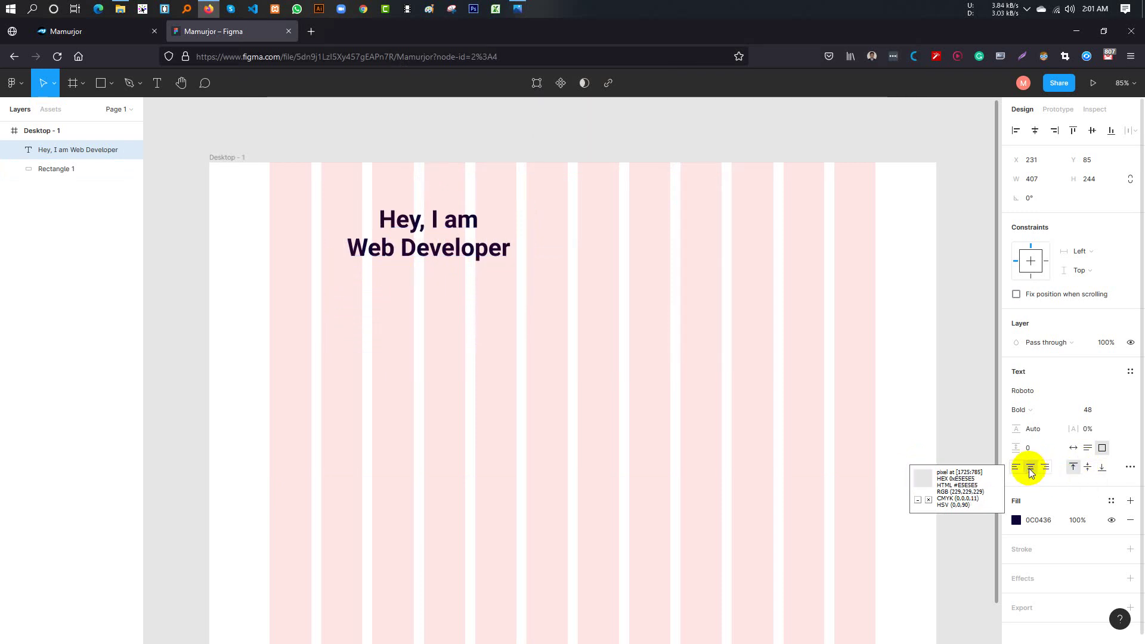
pyautogui.hotkey('ctrl', 'z')
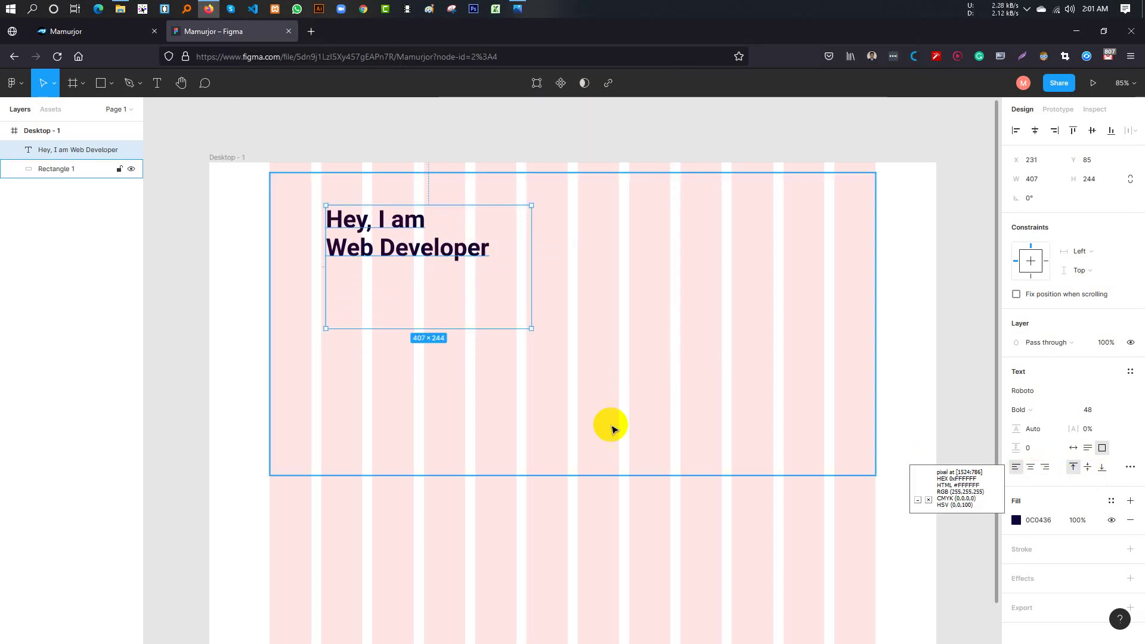
# Tighten the headline box to 333×114 and move it to X 222, Y 137
pyautogui.moveTo(531, 328); pyautogui.dragTo(494, 264)
pyautogui.moveTo(407, 238)
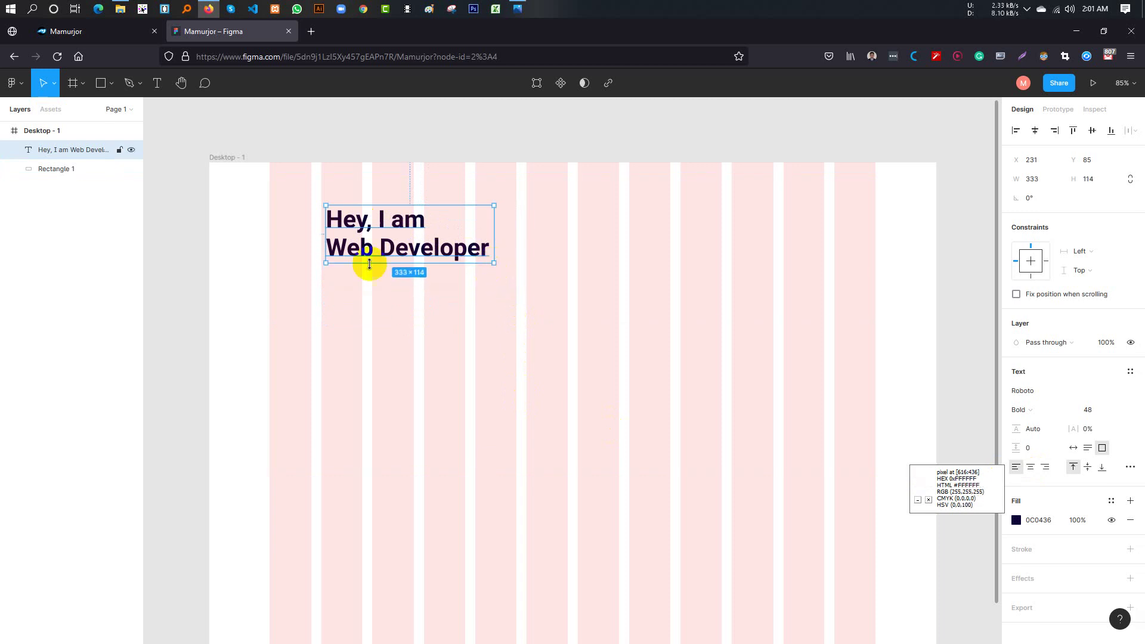
pyautogui.moveTo(388, 231)
pyautogui.mouseDown()
pyautogui.moveTo(385, 253)
pyautogui.moveTo(376, 237)
pyautogui.mouseUp()
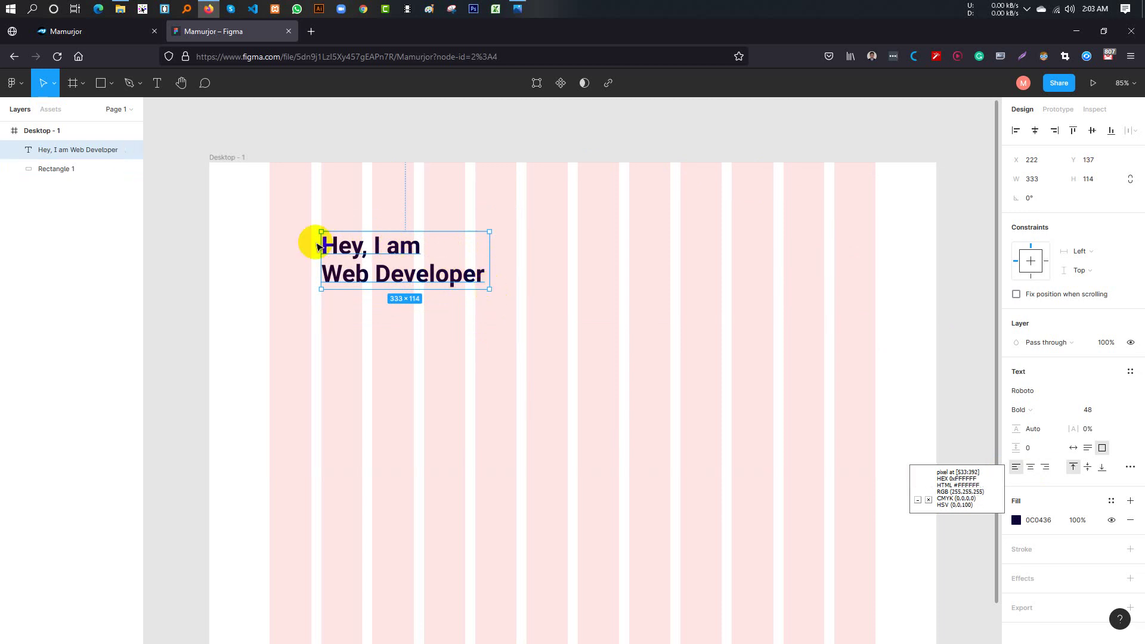
pyautogui.click(524, 9)
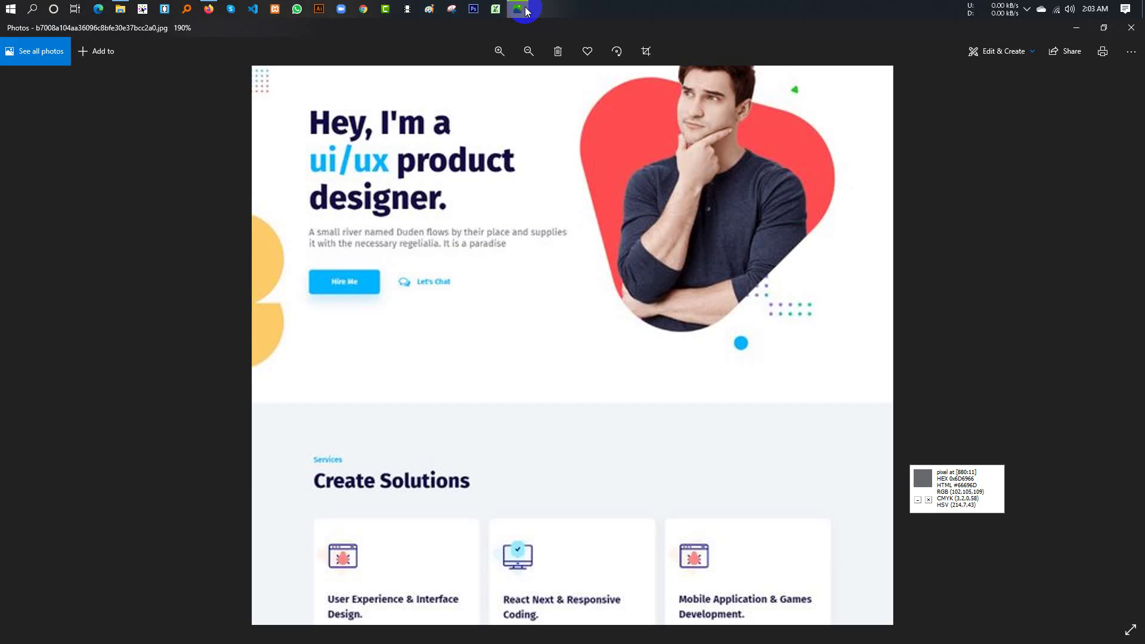
pyautogui.click(517, 9)
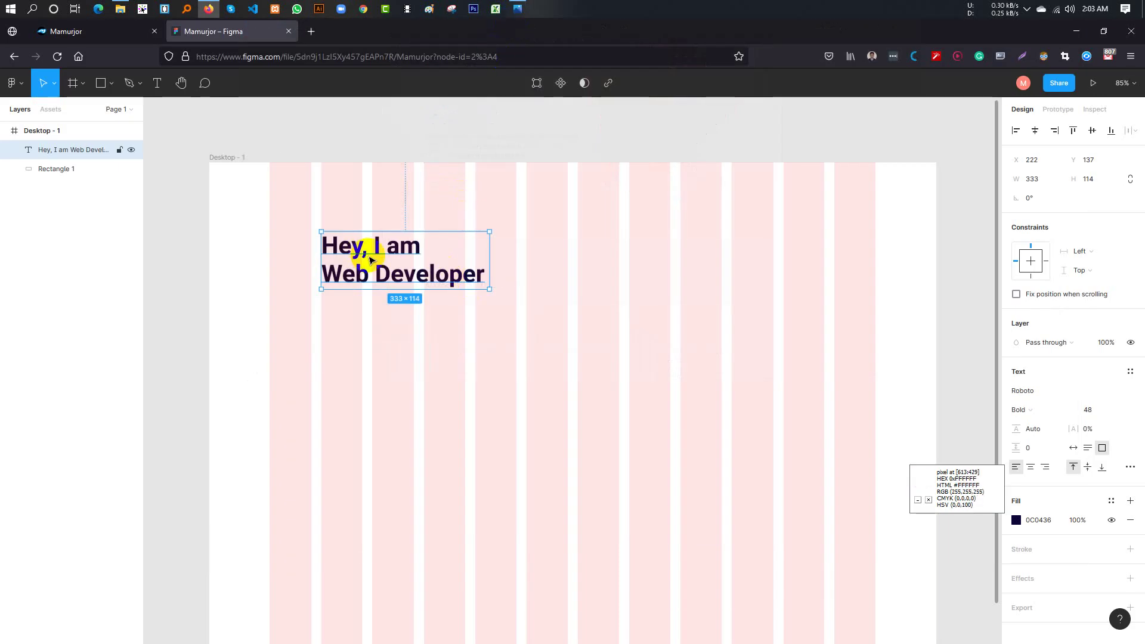
pyautogui.doubleClick(414, 250)
# Insert line breaks after 'Hey,' and after 'am' in the headline
pyautogui.click(414, 250)
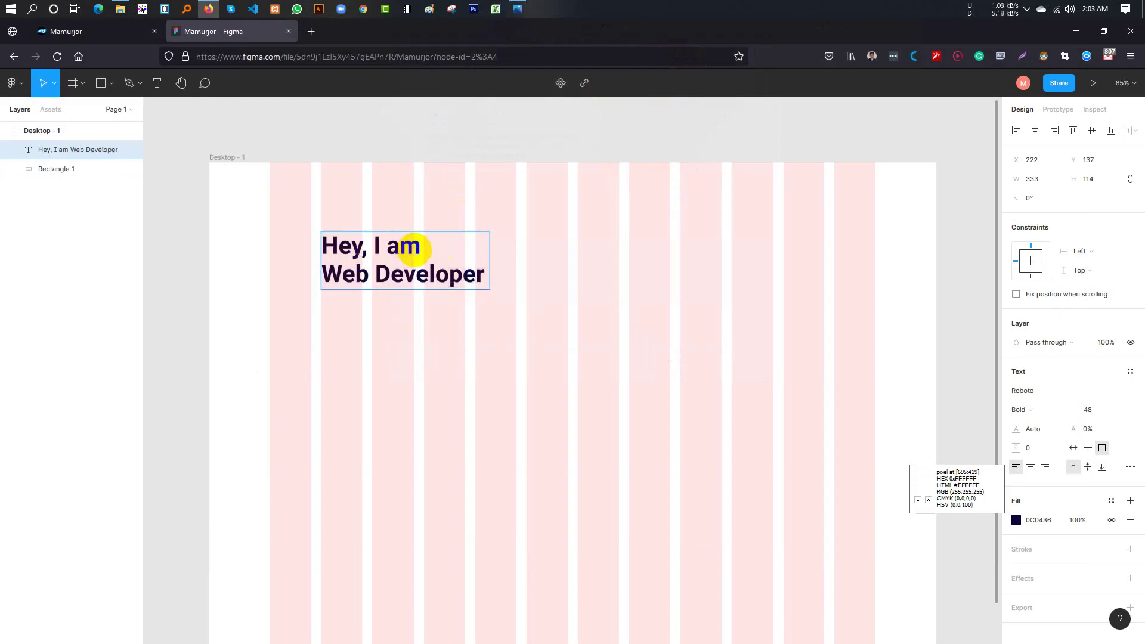
pyautogui.press('Return')
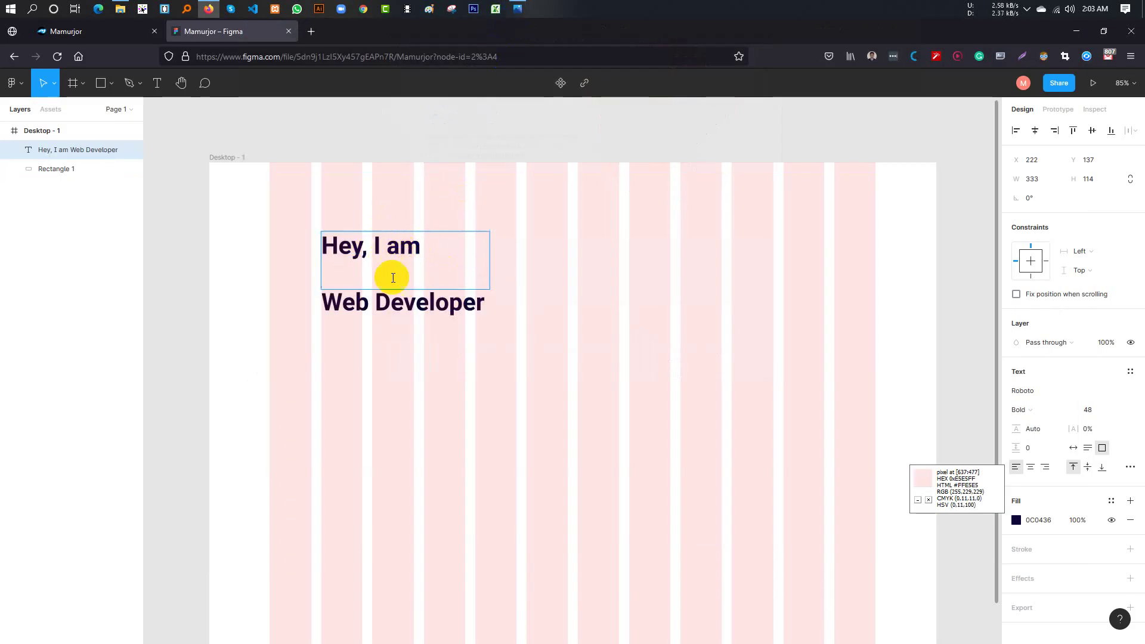
pyautogui.click(374, 247)
pyautogui.press('Return')
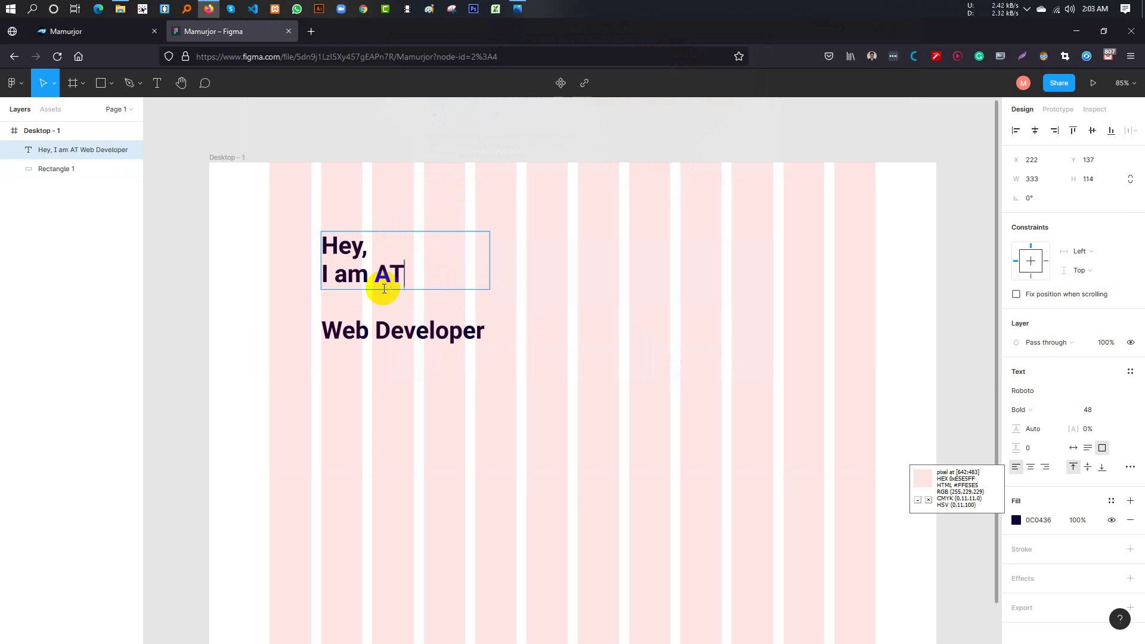
# Select the name on the second line, open its fill, and compare with the reference's blue accent
pyautogui.moveTo(374, 275); pyautogui.dragTo(426, 275)
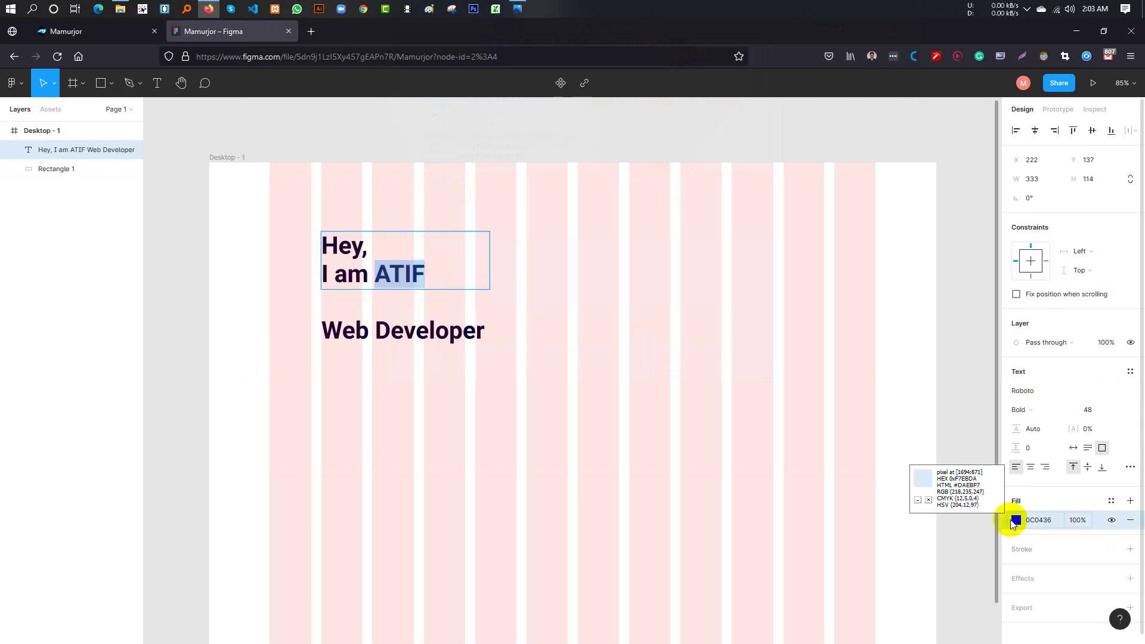
pyautogui.click(1015, 520)
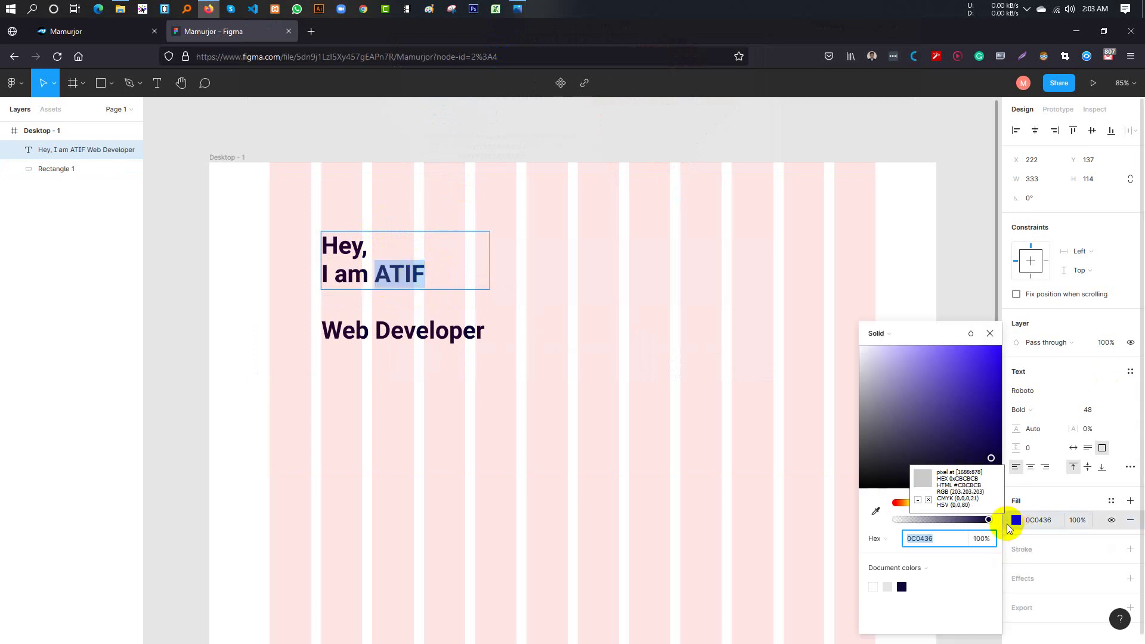
pyautogui.click(517, 9)
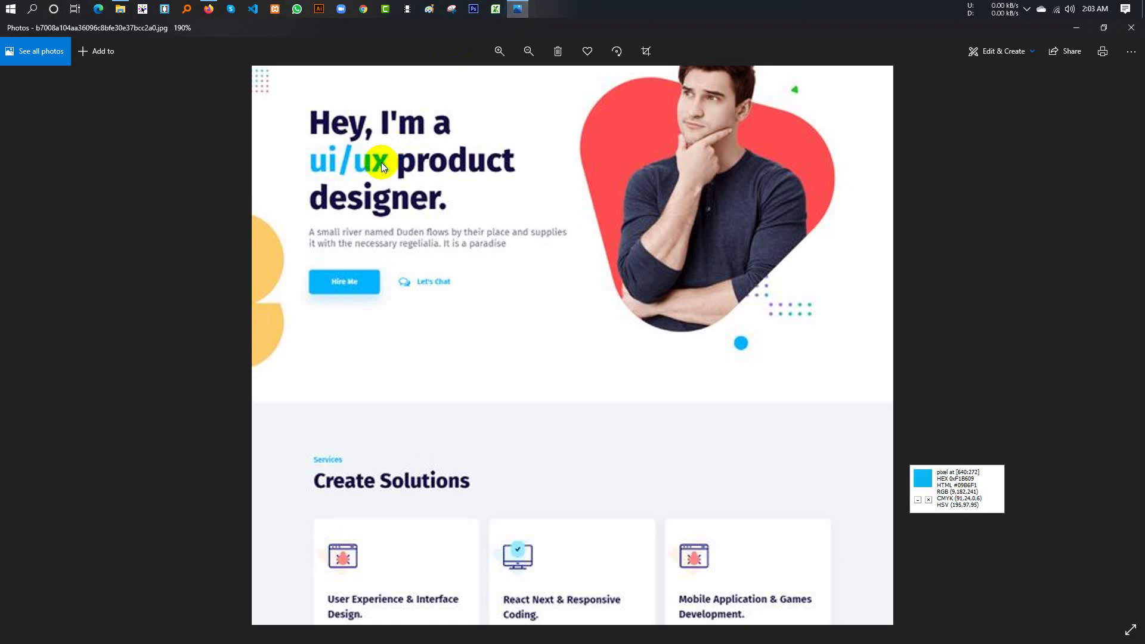
pyautogui.click(208, 8)
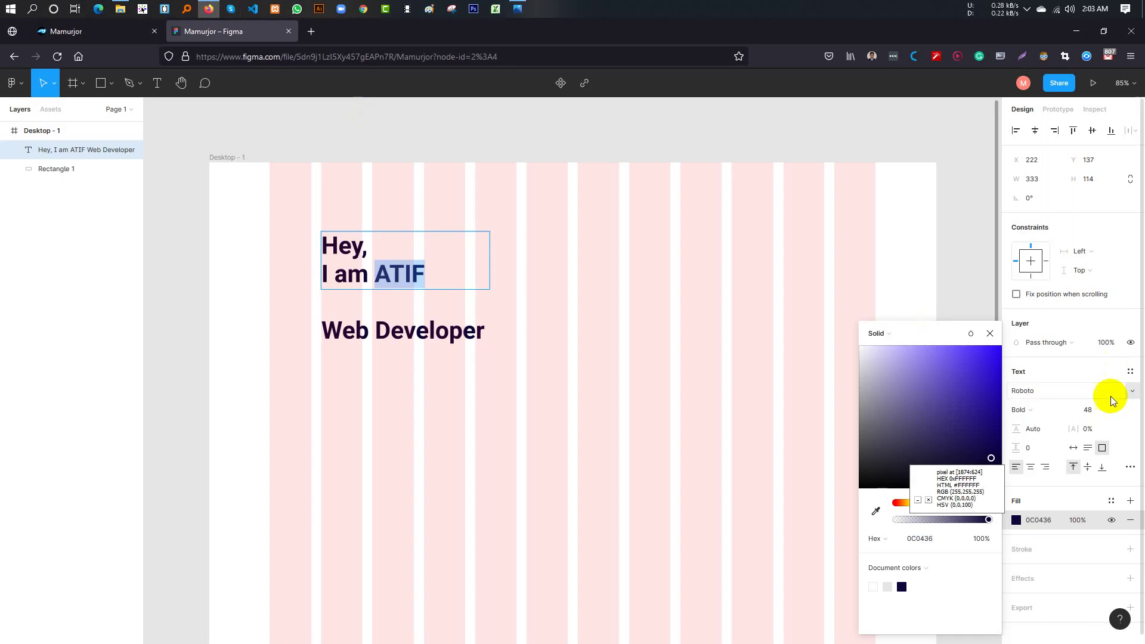
# Set the selected name's fill hex to 06B3FA, then deselect and exit text editing
pyautogui.click(923, 539)
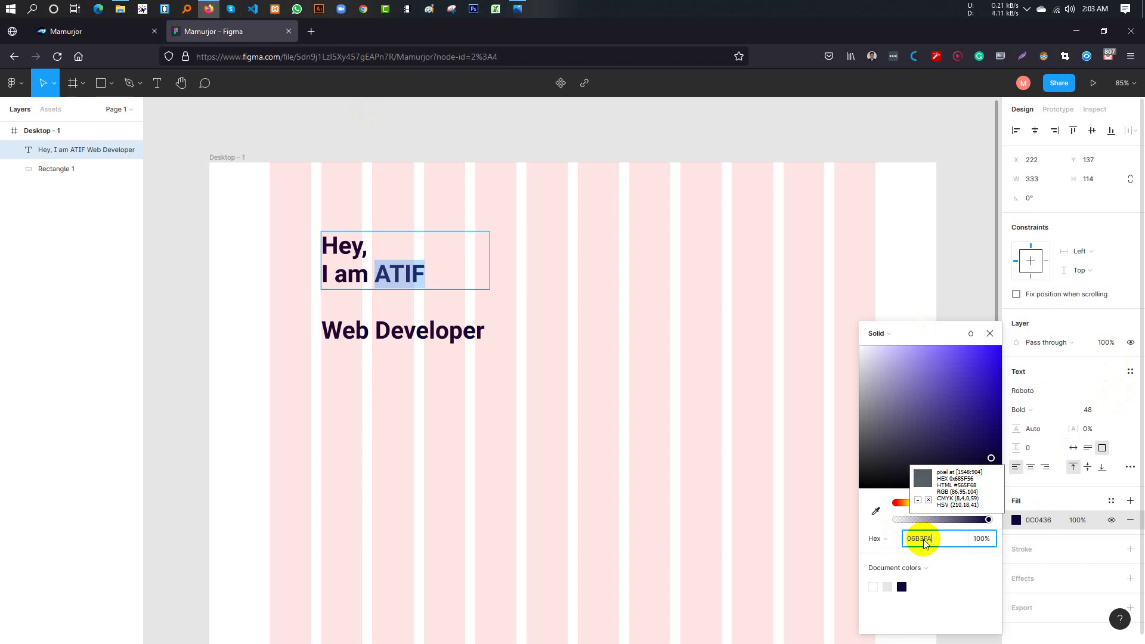
pyautogui.write('06B3FA')
pyautogui.press('Return')
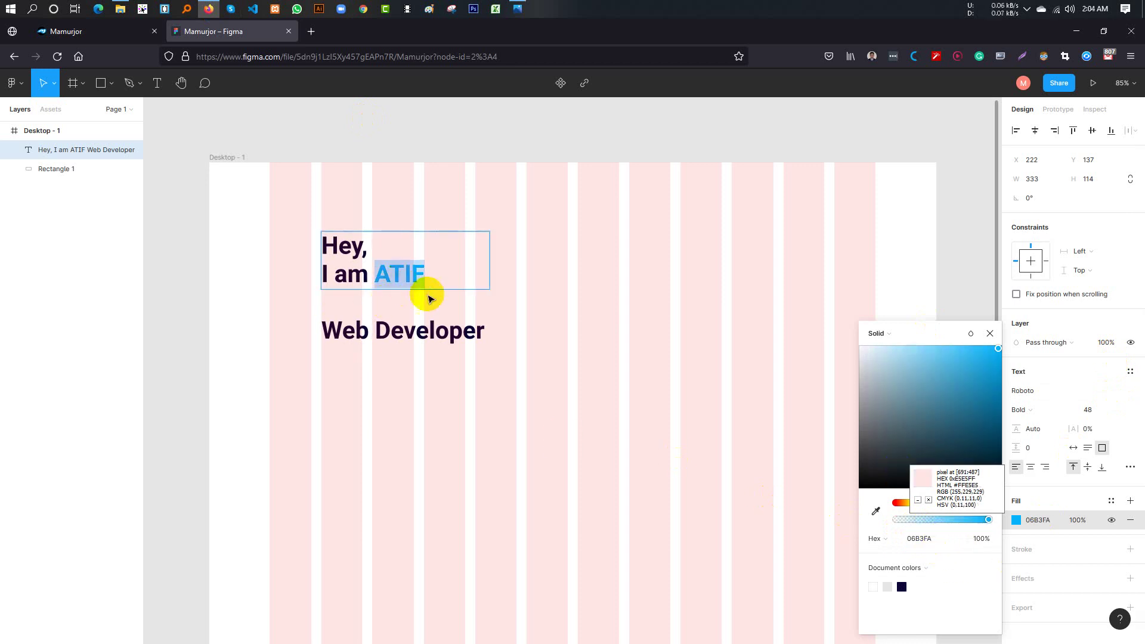
pyautogui.click(483, 291)
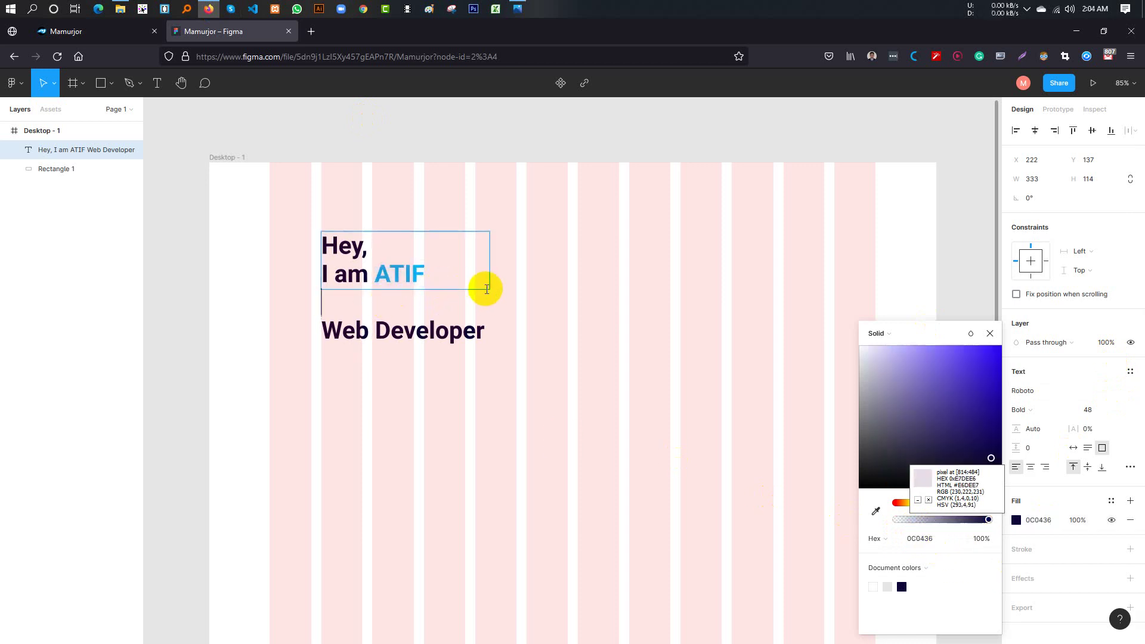
pyautogui.press('Escape')
# Nudge the headline box up-right and enlarge it to include Web Developer, then exit Rectangle 1's shape editing
pyautogui.moveTo(376, 340)
pyautogui.mouseDown()
pyautogui.moveTo(379, 318)
pyautogui.moveTo(379, 332)
pyautogui.mouseUp()
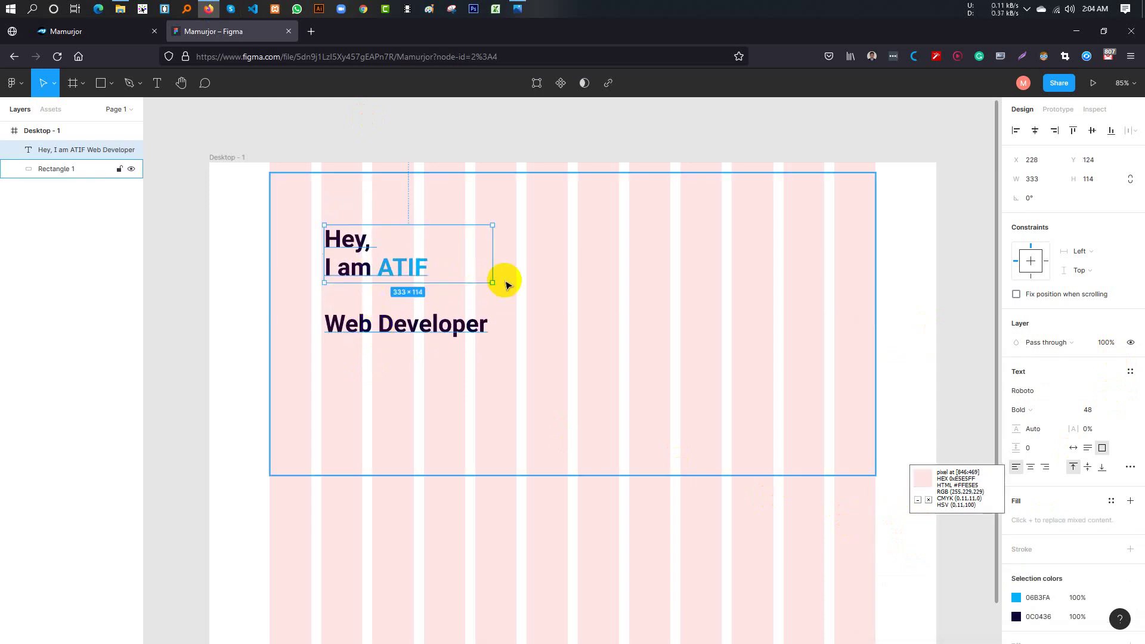
pyautogui.moveTo(491, 283); pyautogui.dragTo(493, 343)
pyautogui.click(401, 298)
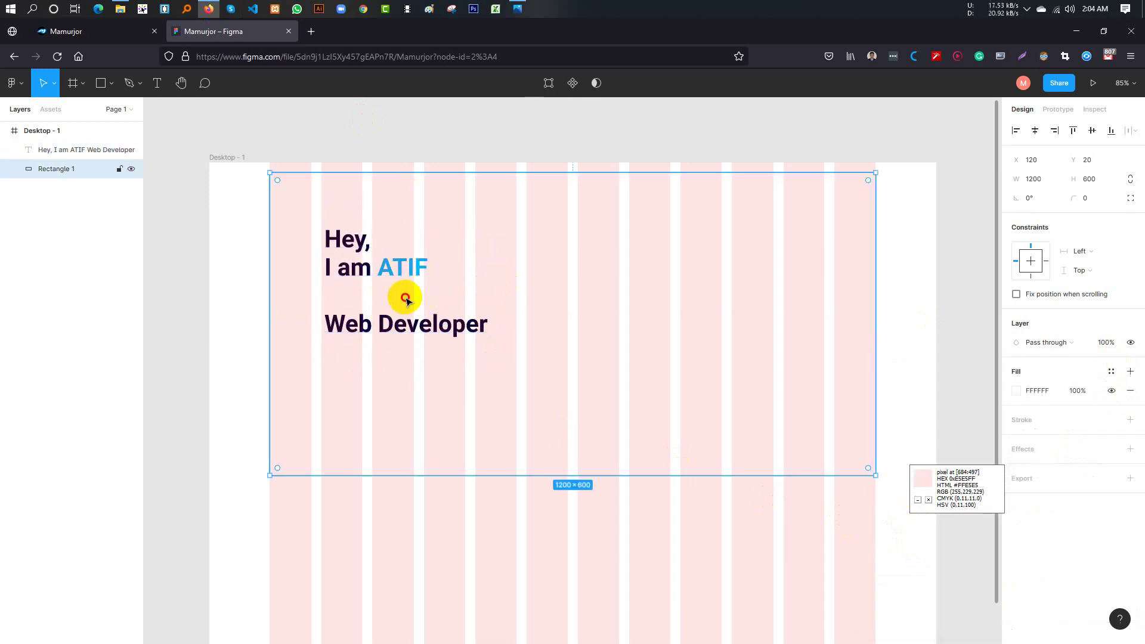
pyautogui.doubleClick(415, 290)
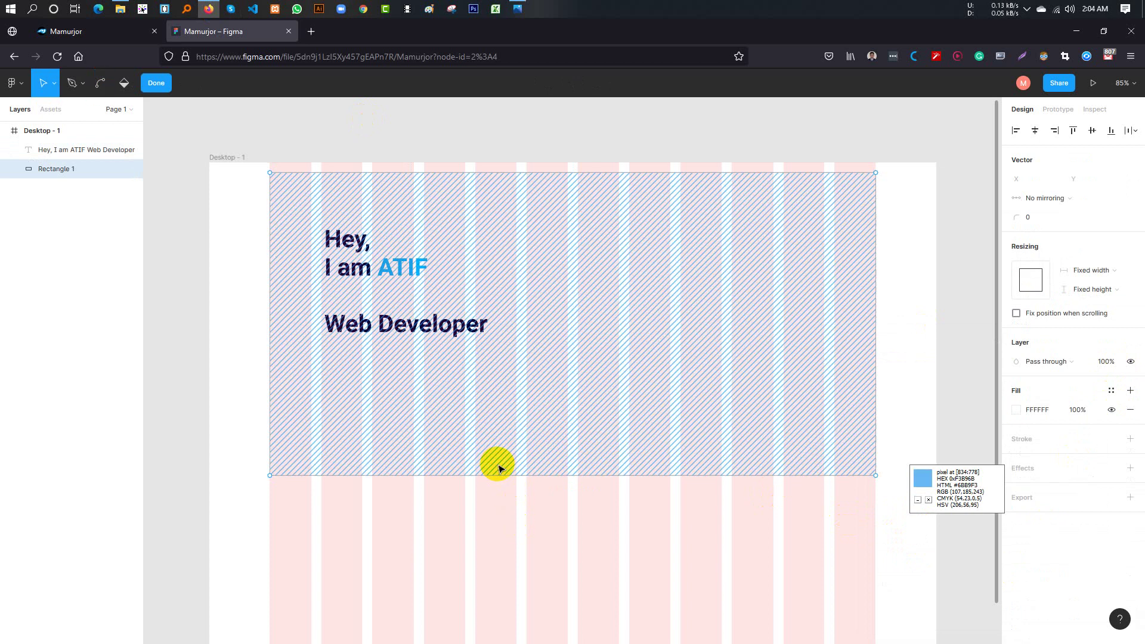
pyautogui.press('Escape')
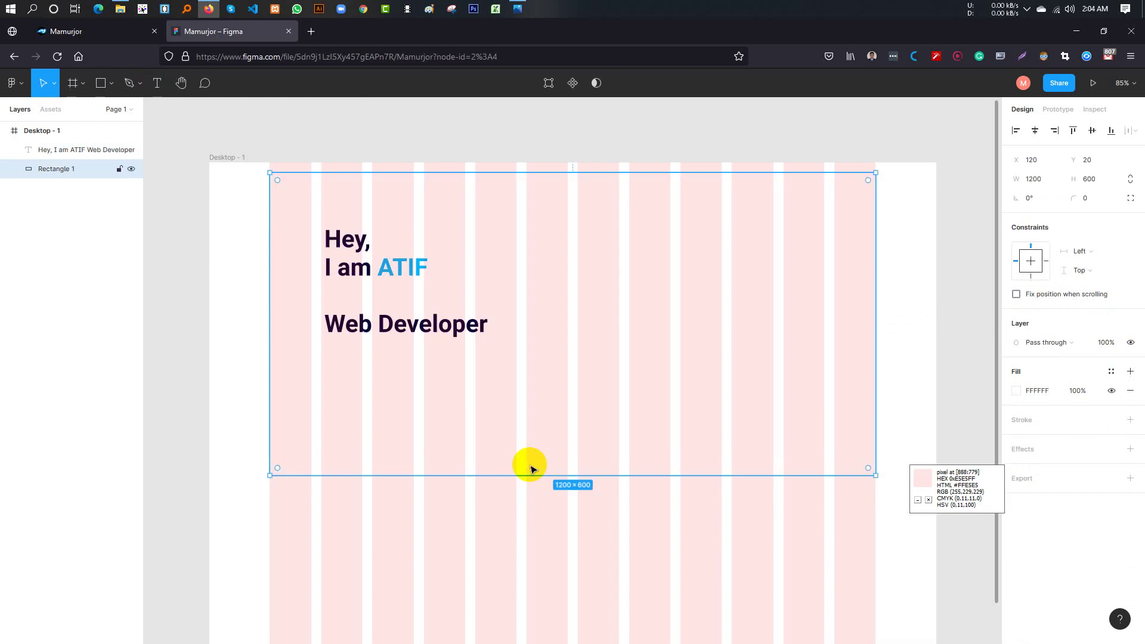
pyautogui.click(480, 508)
# Raise the background rectangle from Y 20 to Y 0 with two Shift+Up nudges
pyautogui.click(389, 386)
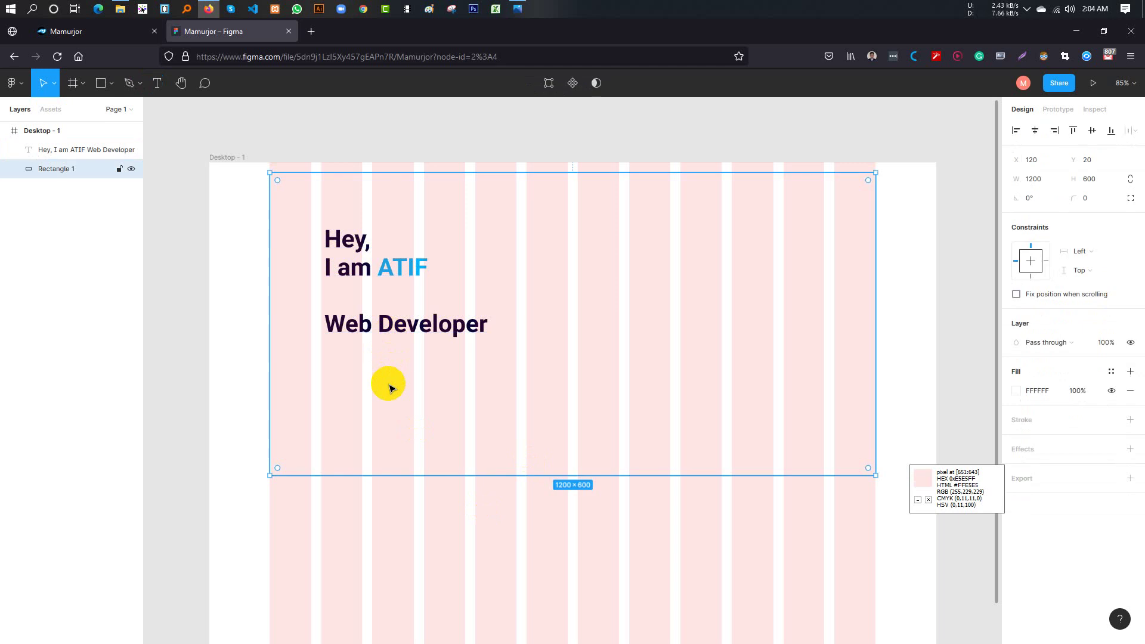
pyautogui.hotkey('shift', 'Up')
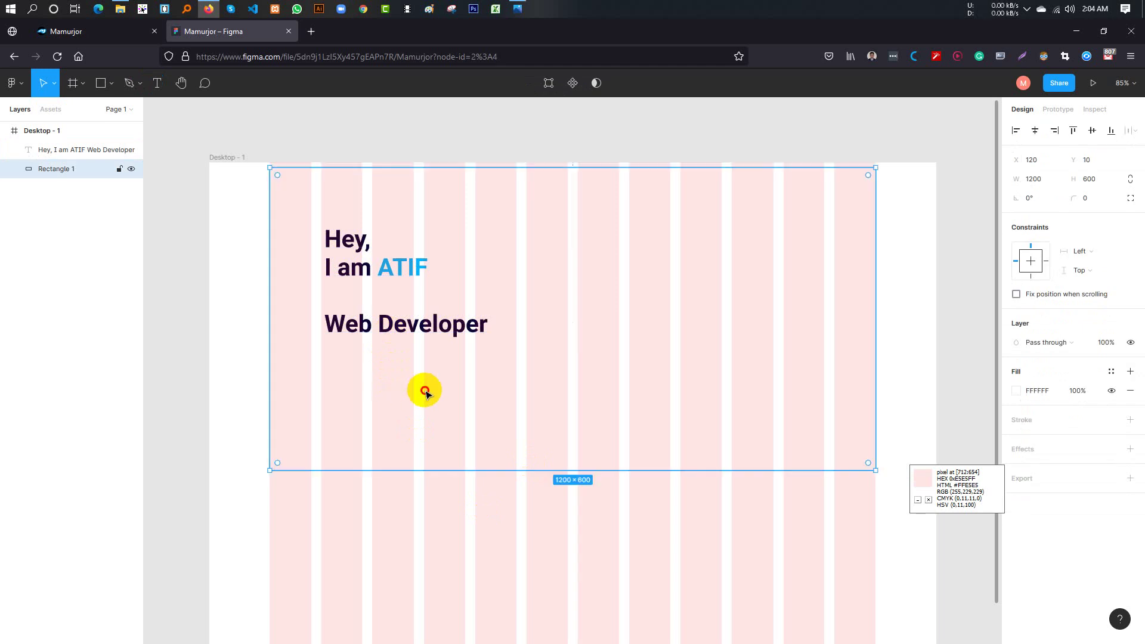
pyautogui.hotkey('shift', 'Up')
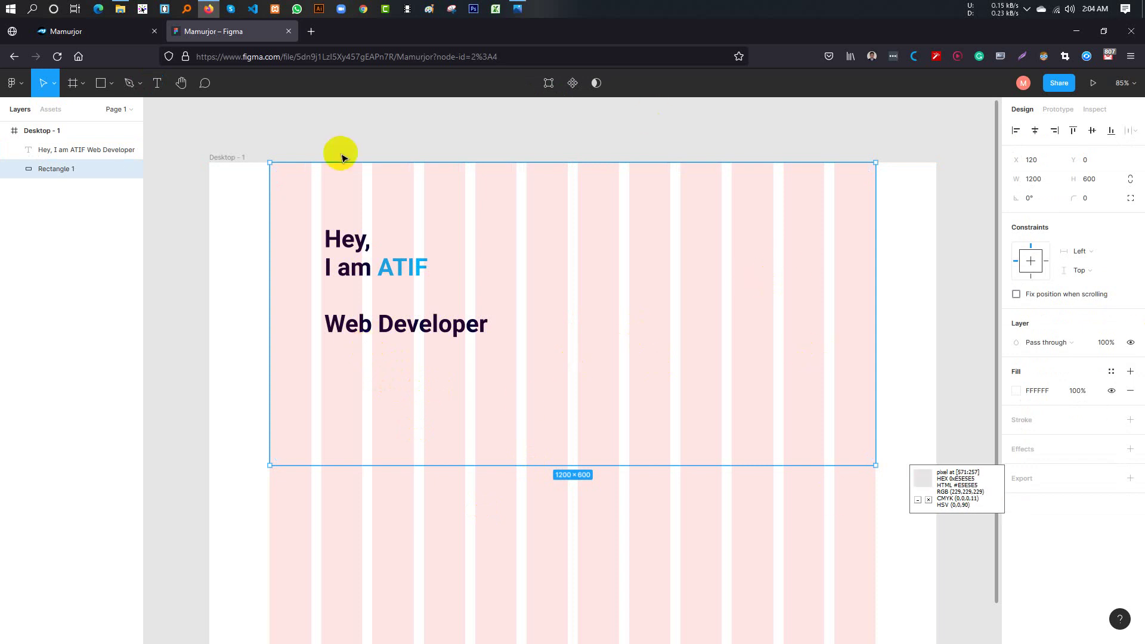
pyautogui.click(365, 273)
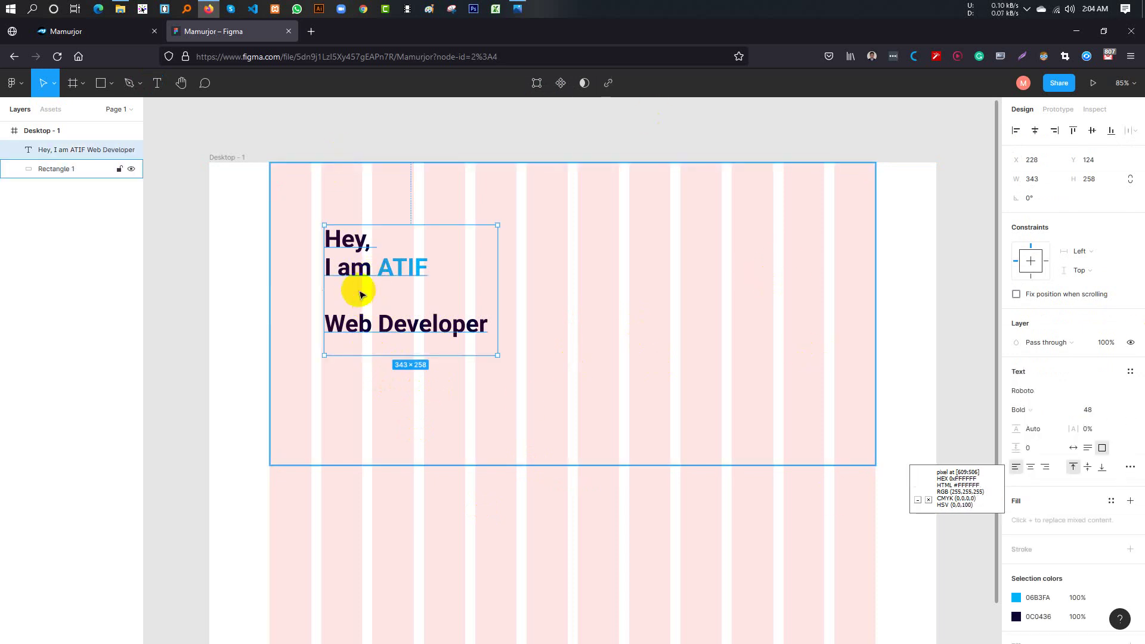
# Delete the blank line and the Web Developer line, leaving only the greeting and name
pyautogui.doubleClick(365, 273)
pyautogui.click(408, 291)
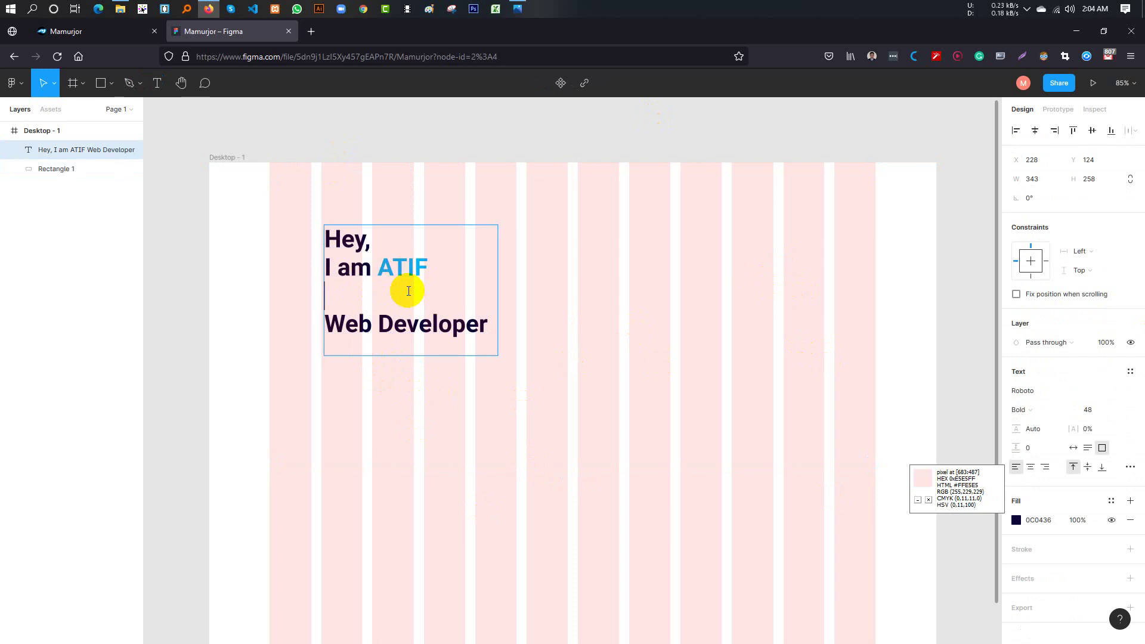
pyautogui.press('Delete')
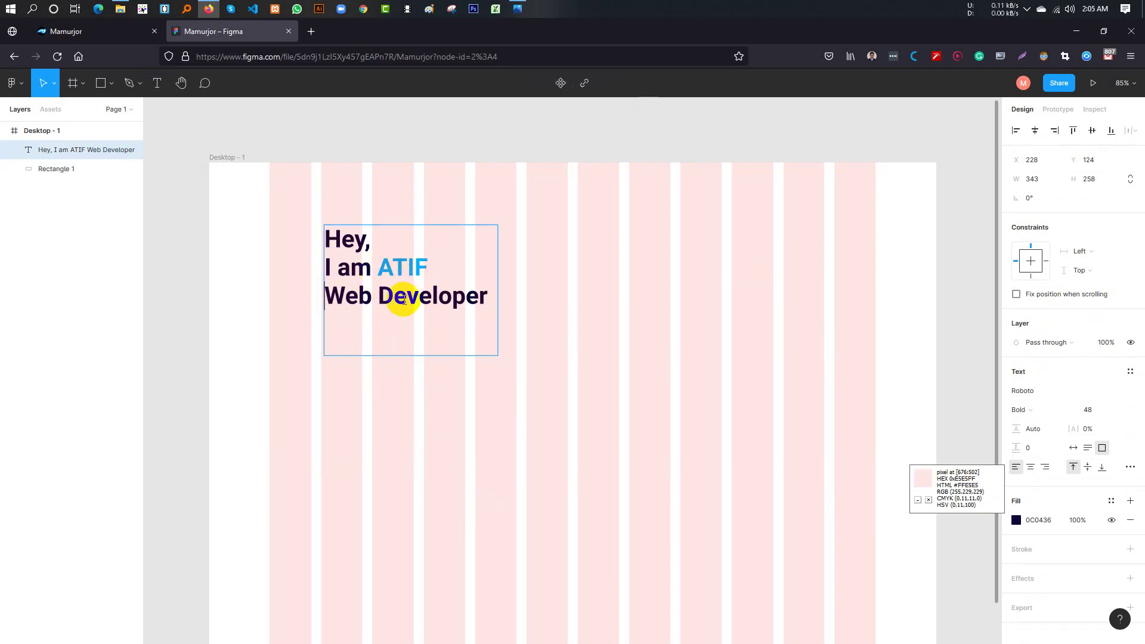
pyautogui.moveTo(325, 295); pyautogui.dragTo(488, 295)
pyautogui.hotkey('ctrl', 'c')
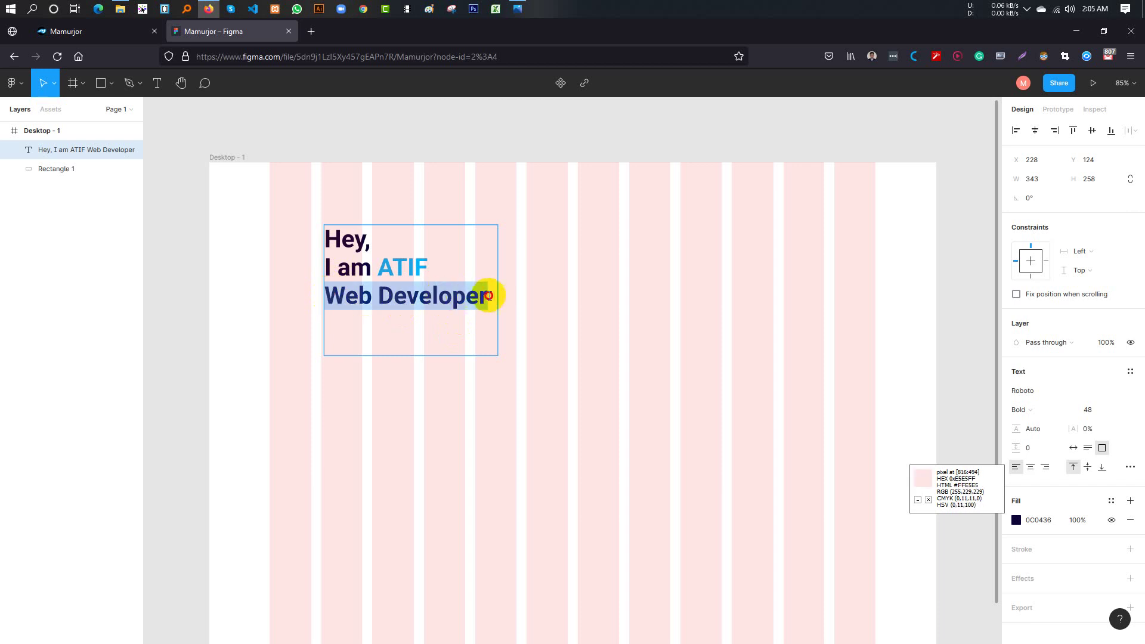
pyautogui.press('BackSpace')
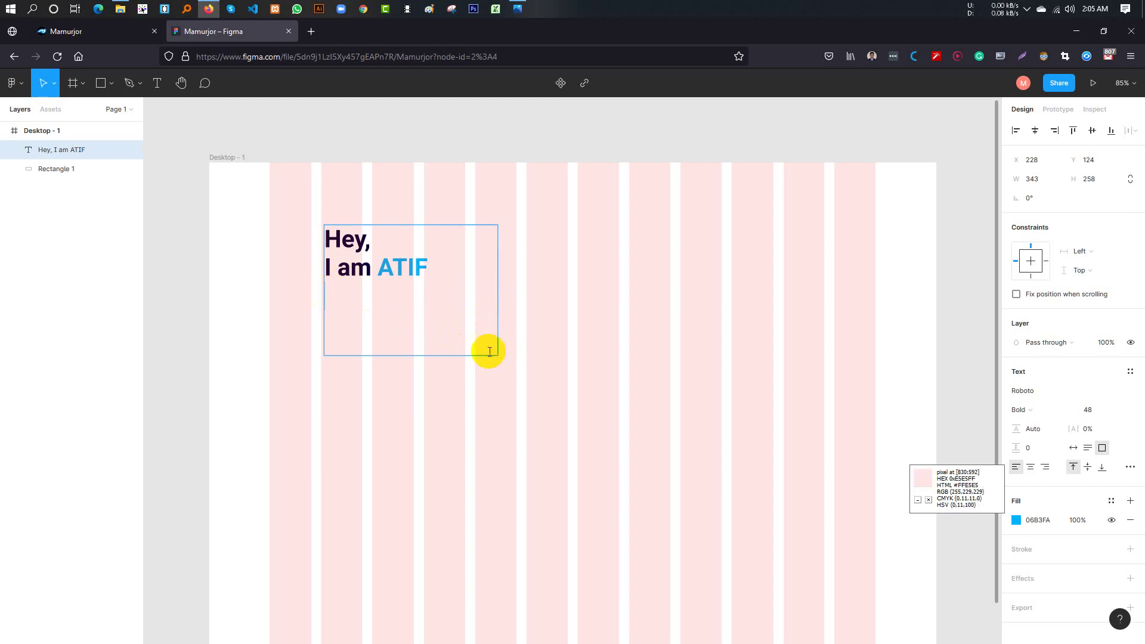
pyautogui.press('Escape')
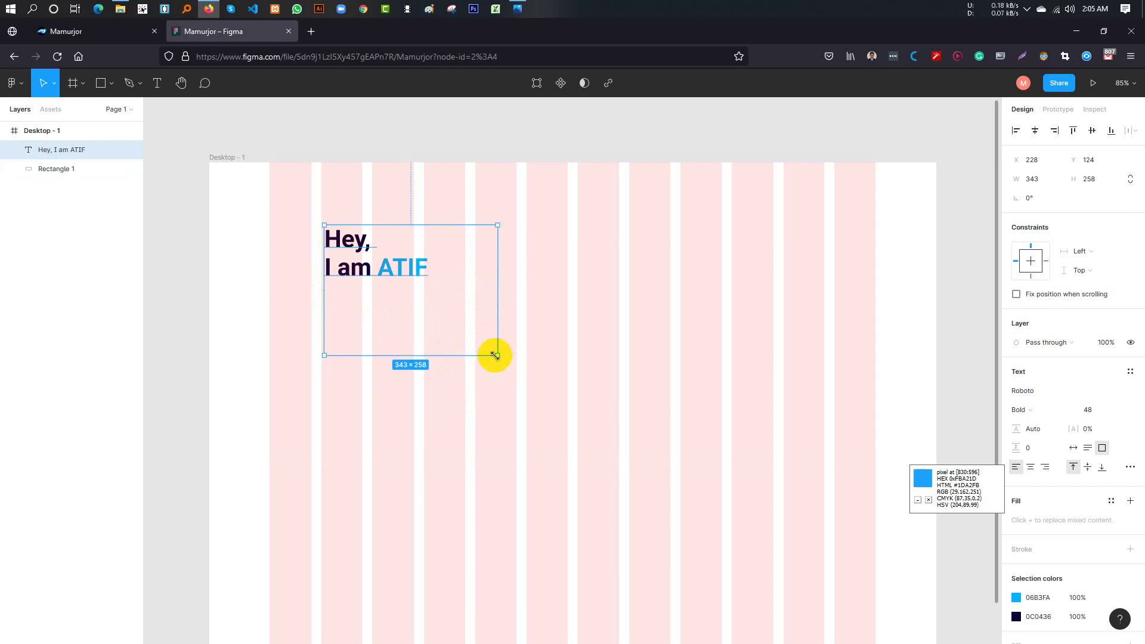
# Shrink the headline box to 299×108 and nudge it left to X 222
pyautogui.moveTo(495, 356); pyautogui.dragTo(475, 279)
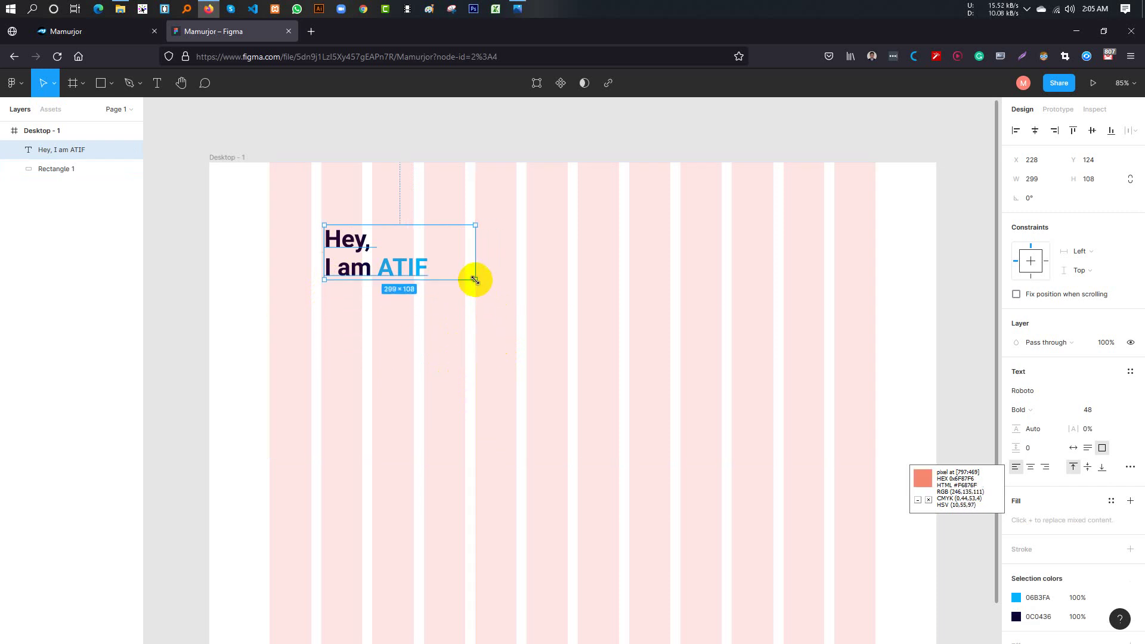
pyautogui.click(360, 260)
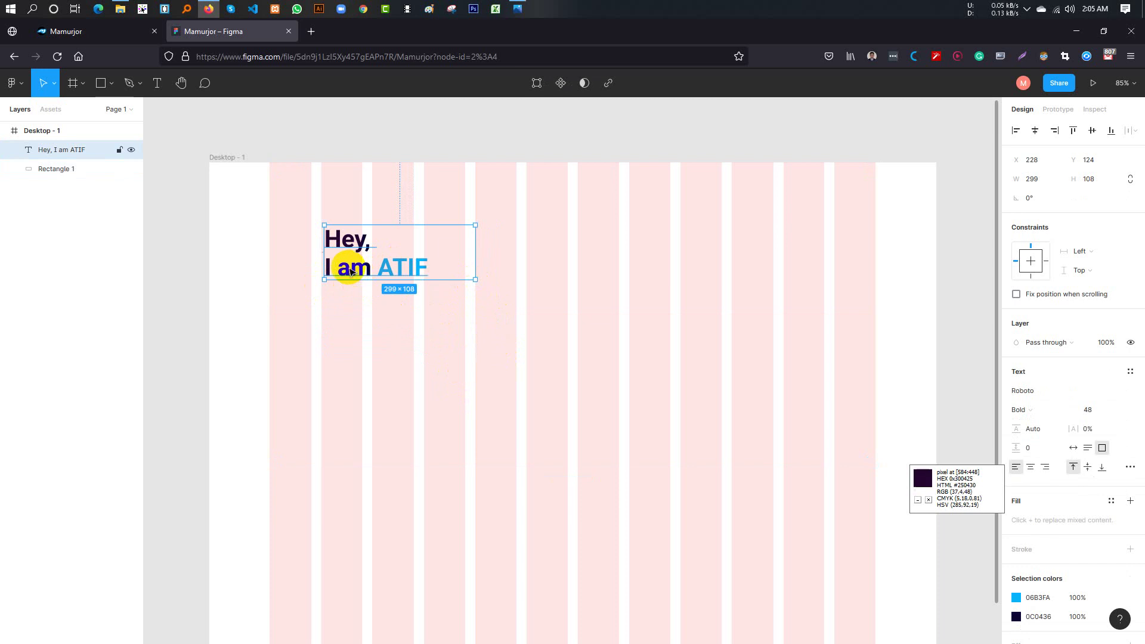
pyautogui.moveTo(350, 269); pyautogui.dragTo(346, 270)
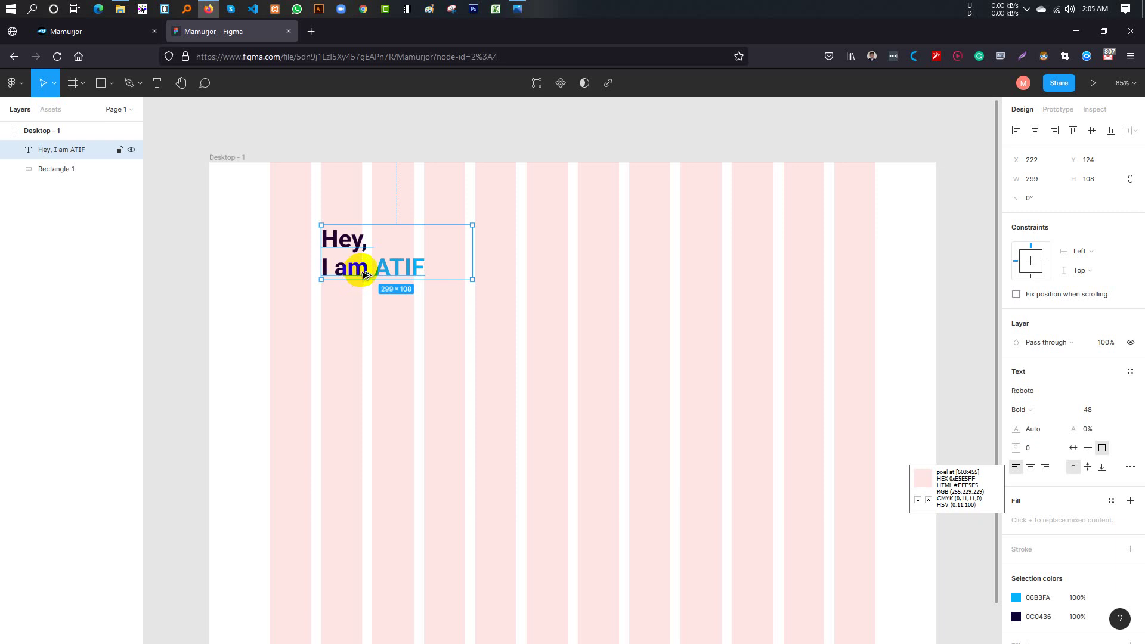
# Duplicate the headline below itself, change the copy to 'Web Developer', and widen it to 386 px
pyautogui.keyDown('alt'); pyautogui.moveTo(362, 272); pyautogui.dragTo(367, 331); pyautogui.keyUp('alt')
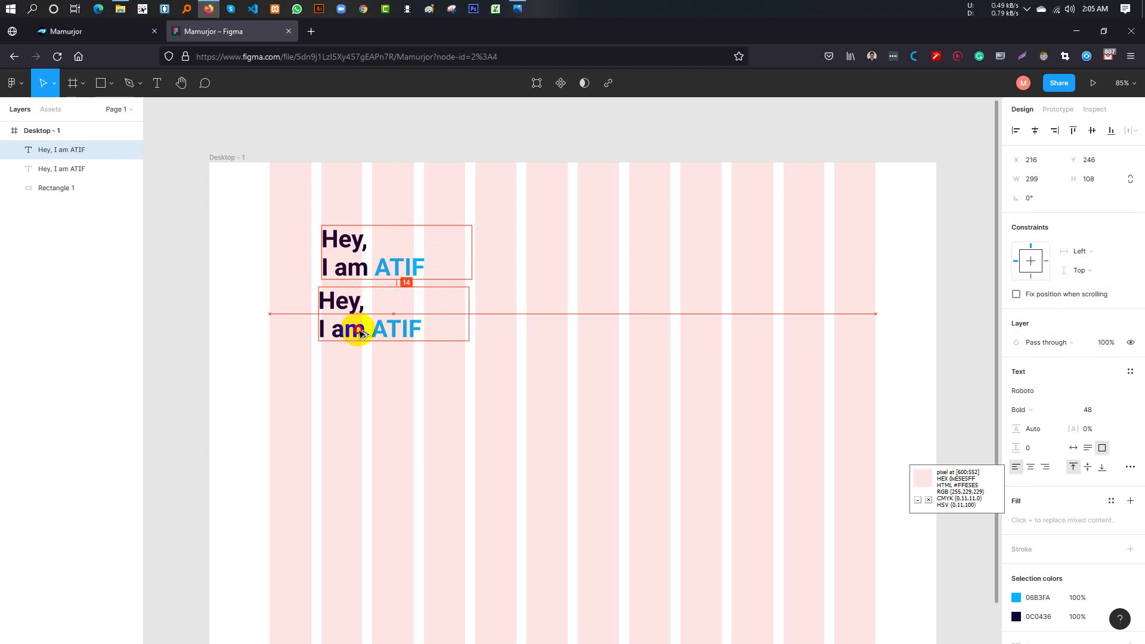
pyautogui.moveTo(366, 332); pyautogui.dragTo(359, 336)
pyautogui.doubleClick(357, 326)
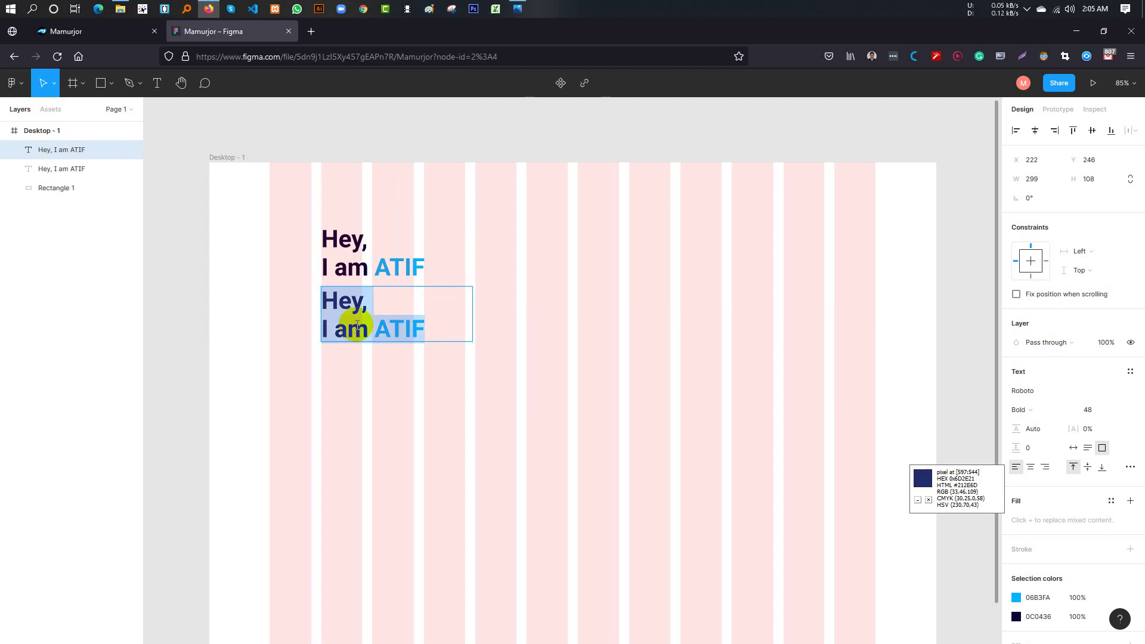
pyautogui.hotkey('ctrl', 'v')
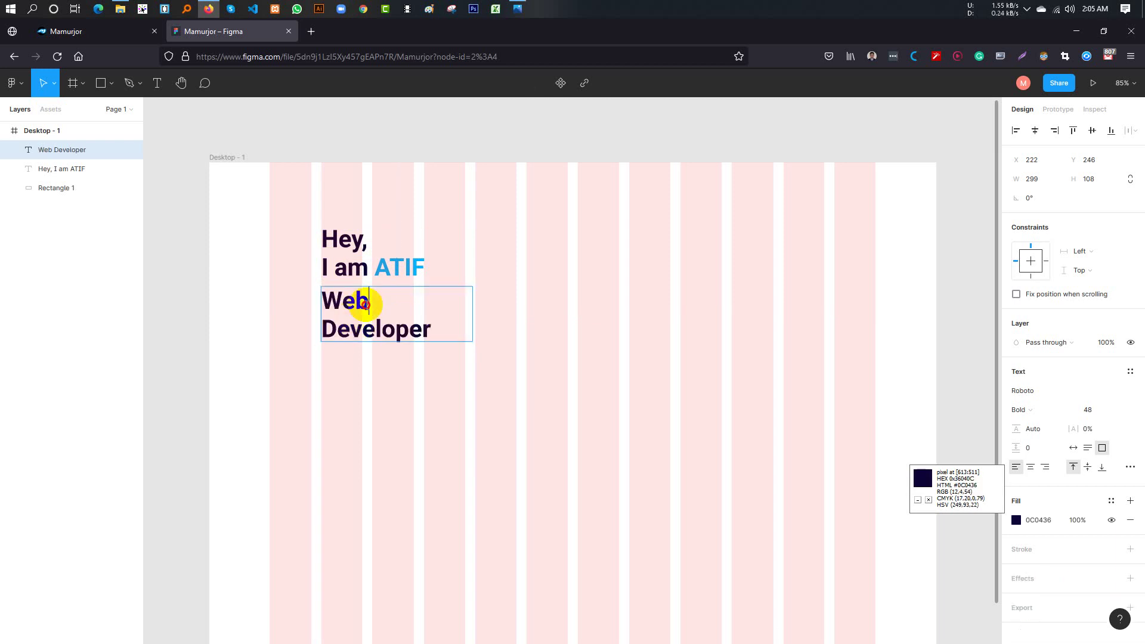
pyautogui.press('Delete')
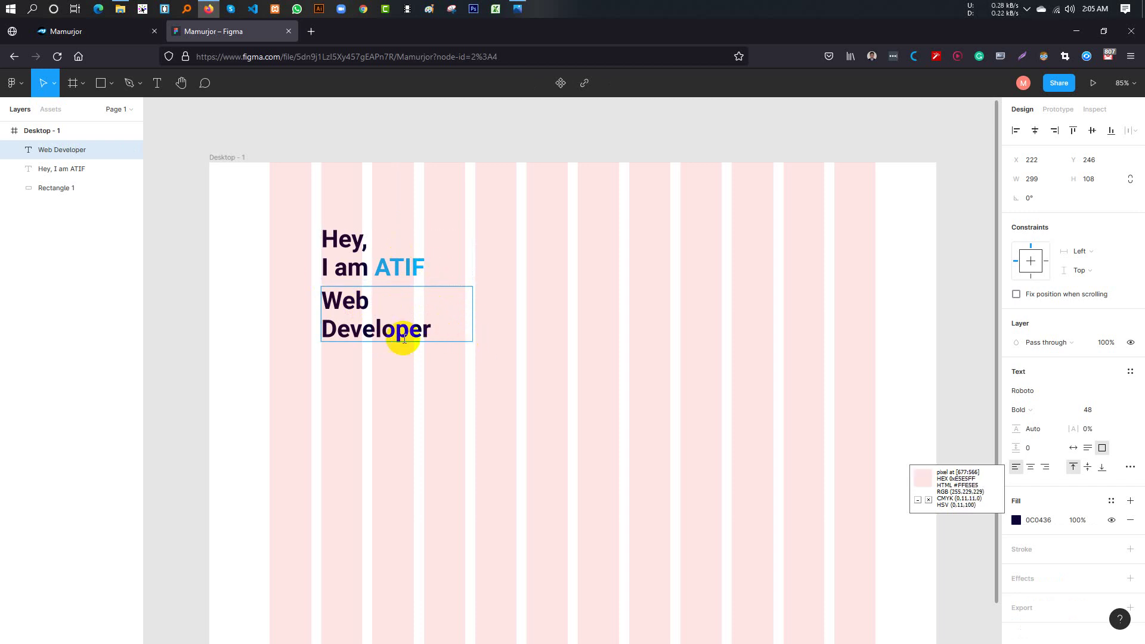
pyautogui.press('Escape')
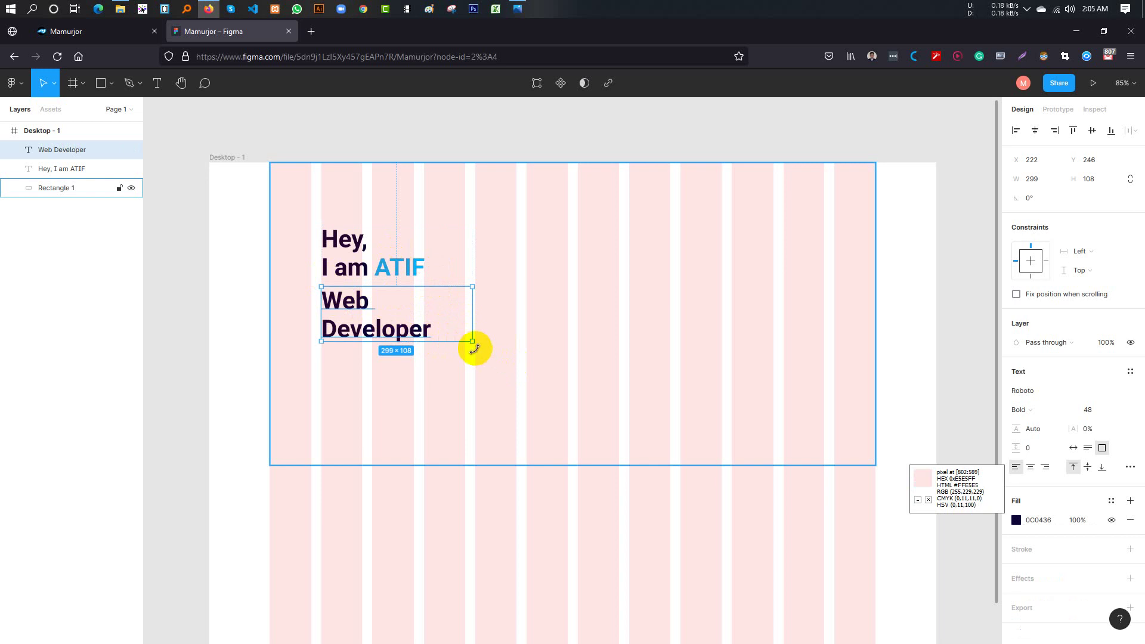
pyautogui.moveTo(472, 341)
pyautogui.mouseDown()
pyautogui.moveTo(523, 339)
pyautogui.moveTo(517, 323)
pyautogui.mouseUp()
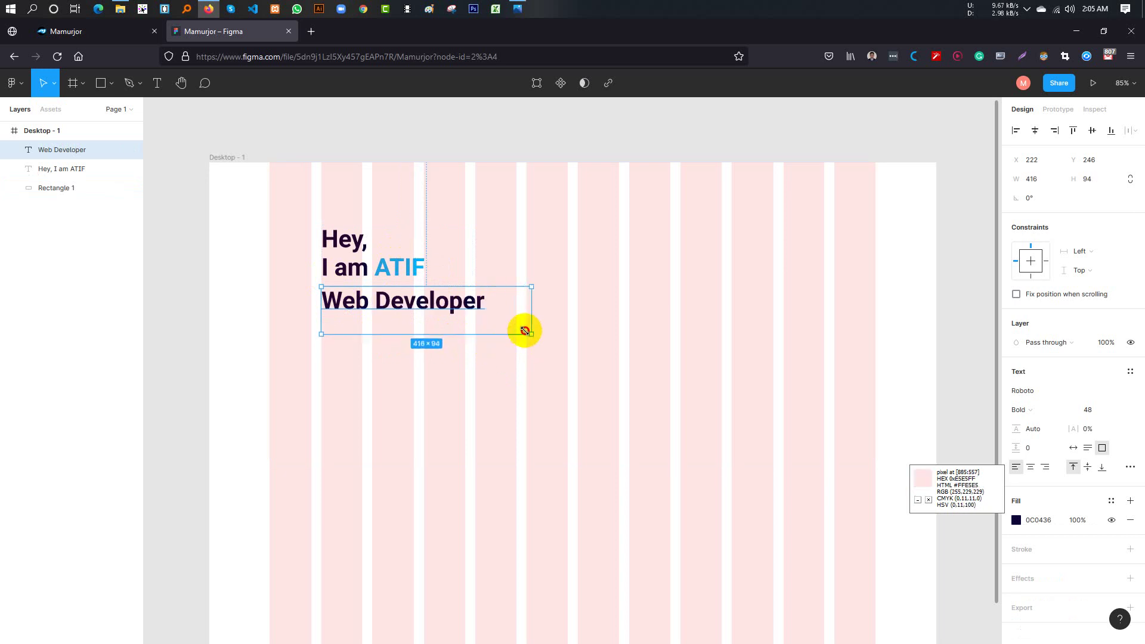
# Prefix the copy with 'A Professional ' and widen its box to 467×64
pyautogui.doubleClick(322, 304)
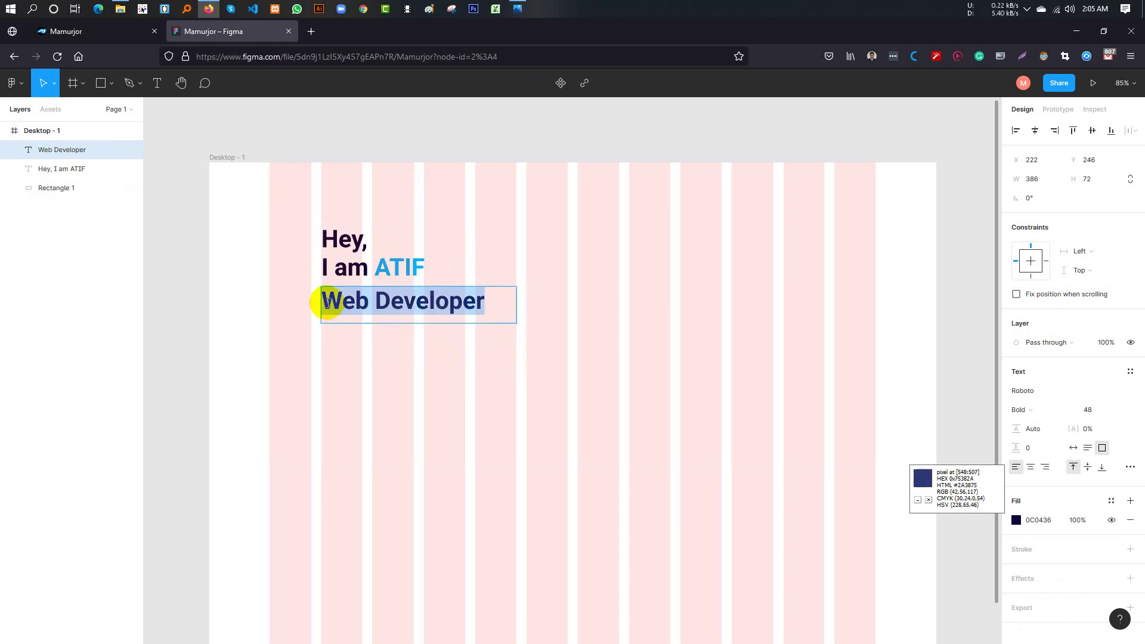
pyautogui.click(322, 305)
pyautogui.write('A P')
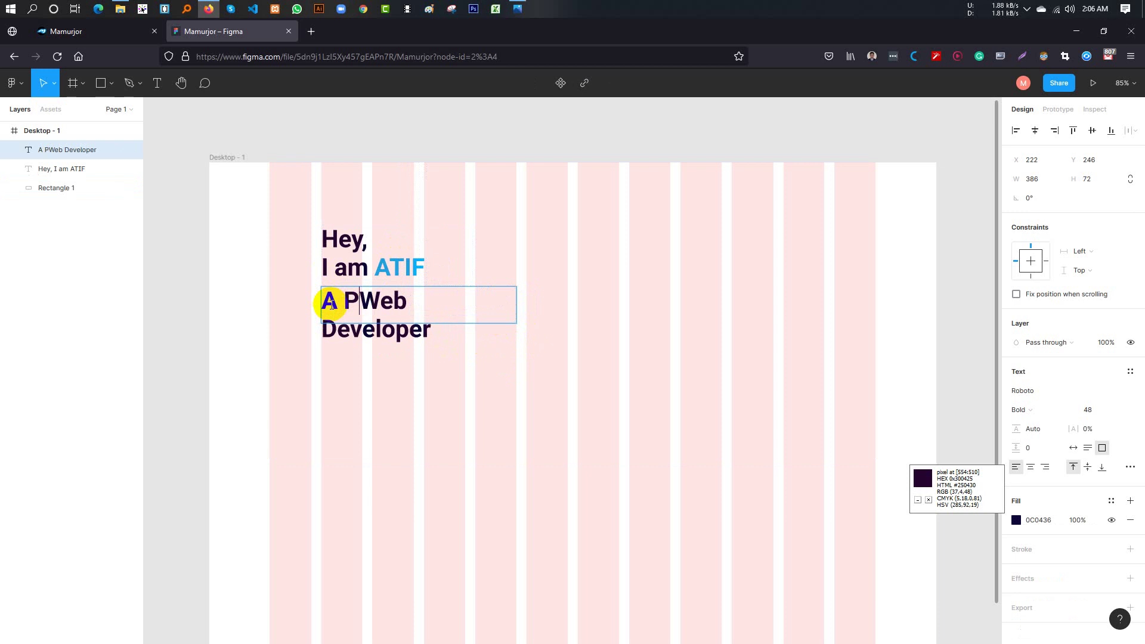
pyautogui.write('rofess')
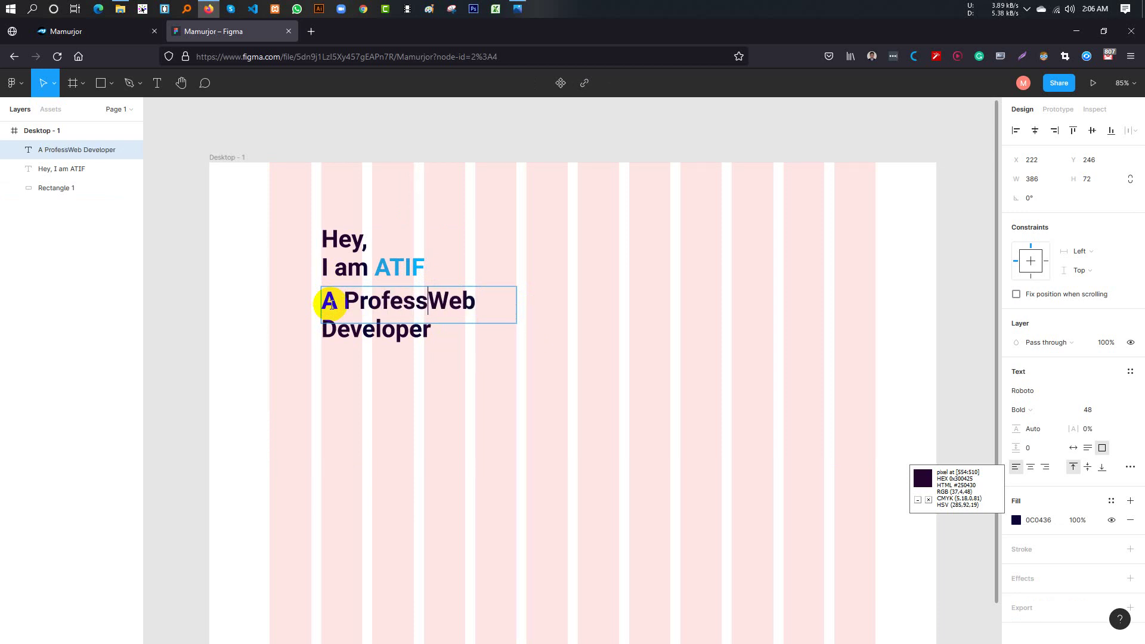
pyautogui.write('ional')
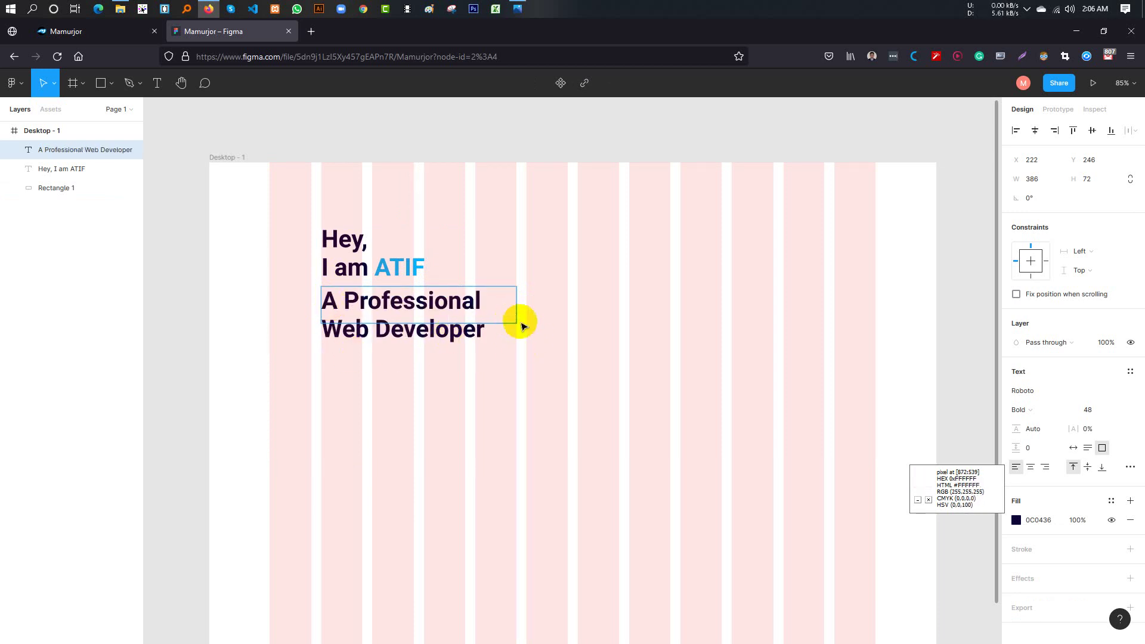
pyautogui.moveTo(517, 322); pyautogui.dragTo(557, 319)
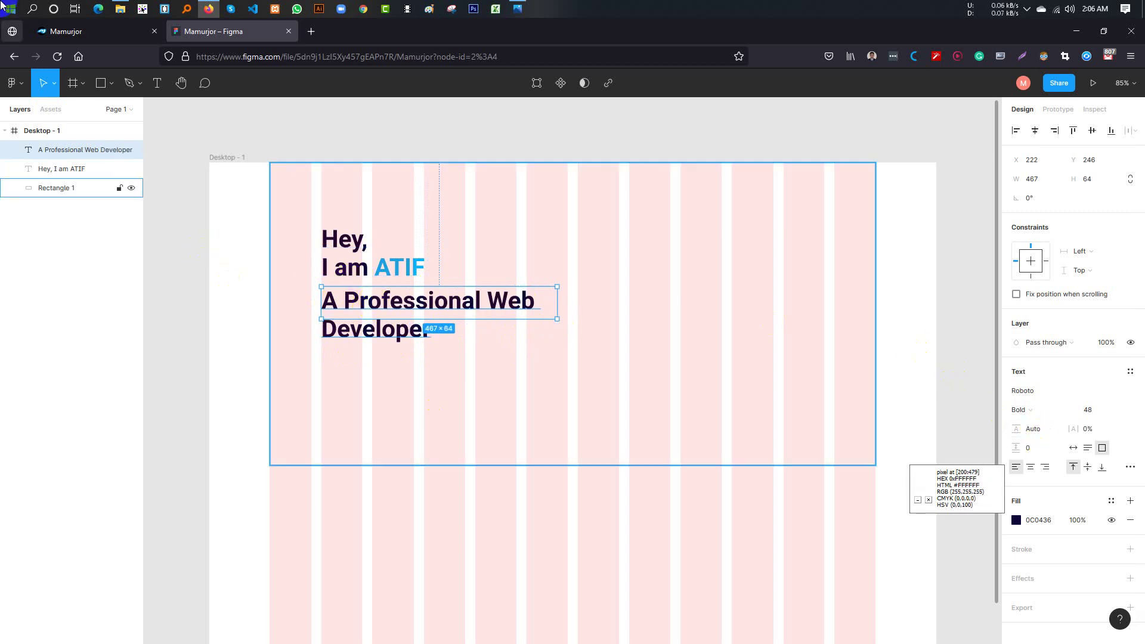
pyautogui.moveTo(955, 488)
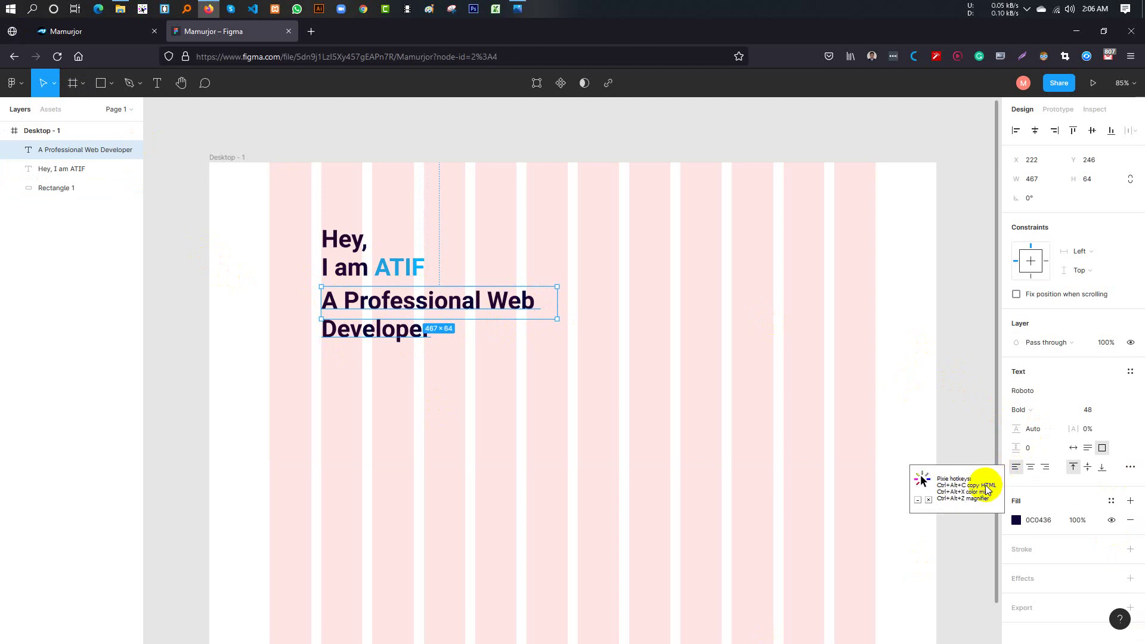
pyautogui.moveTo(985, 490); pyautogui.dragTo(925, 482)
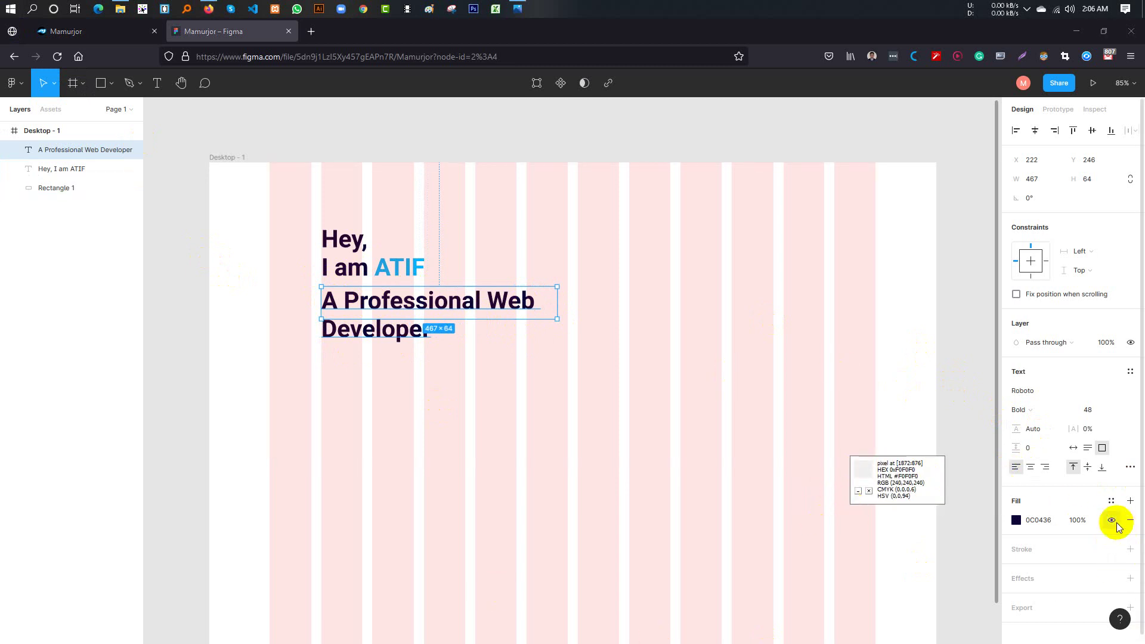
# Set the subtitle to 24 px and shrink its box height to 25
pyautogui.click(1098, 412)
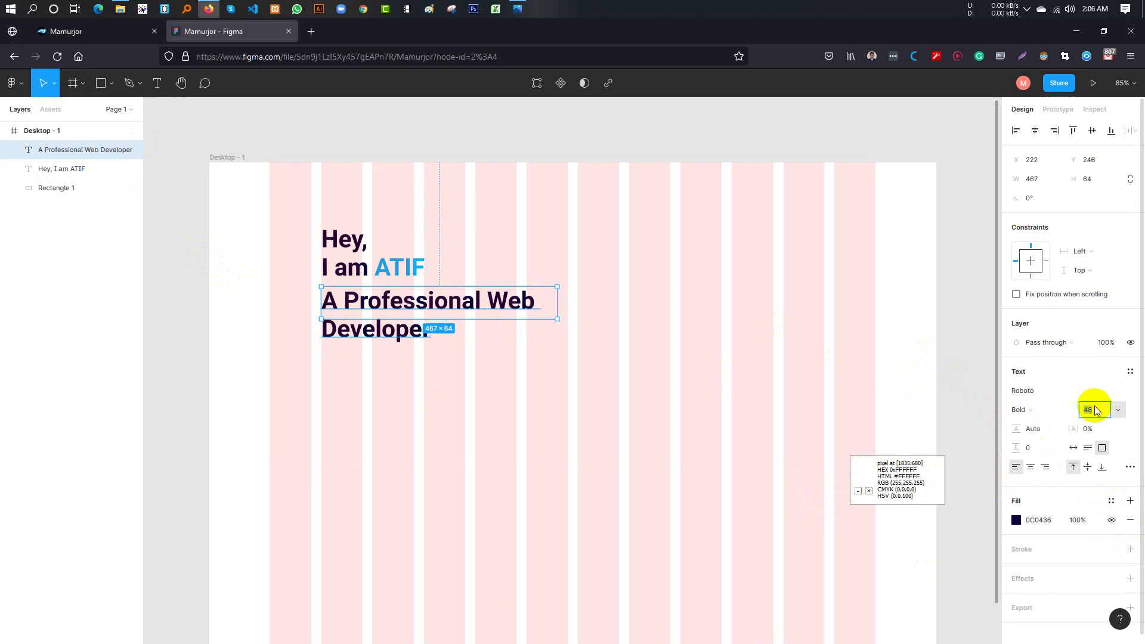
pyautogui.click(1119, 408)
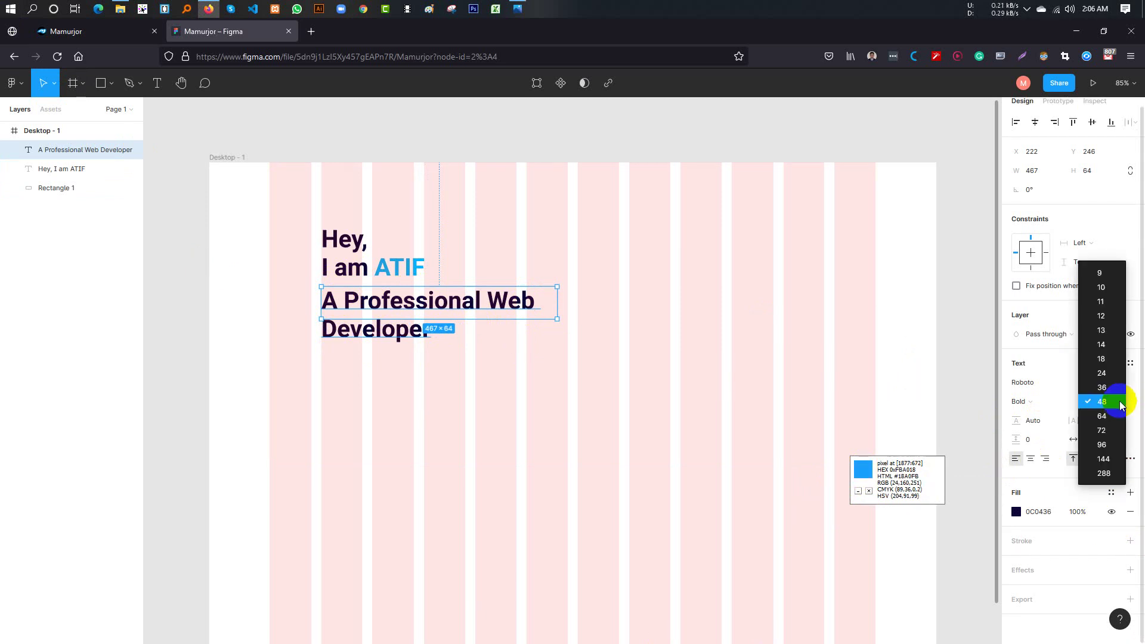
pyautogui.click(1112, 376)
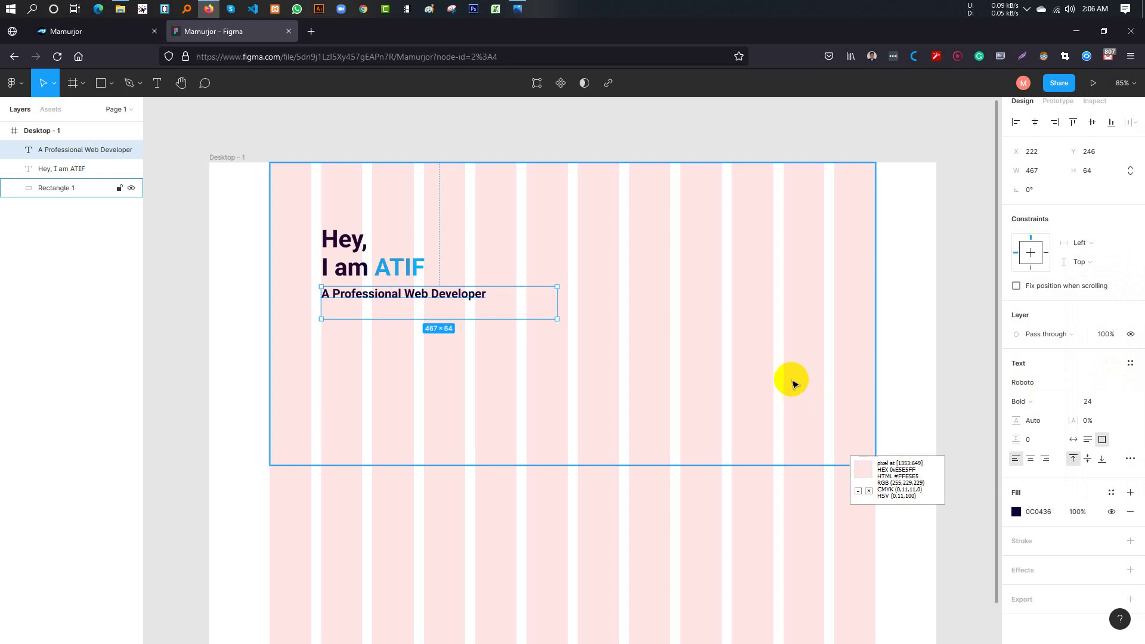
pyautogui.moveTo(557, 317); pyautogui.dragTo(556, 299)
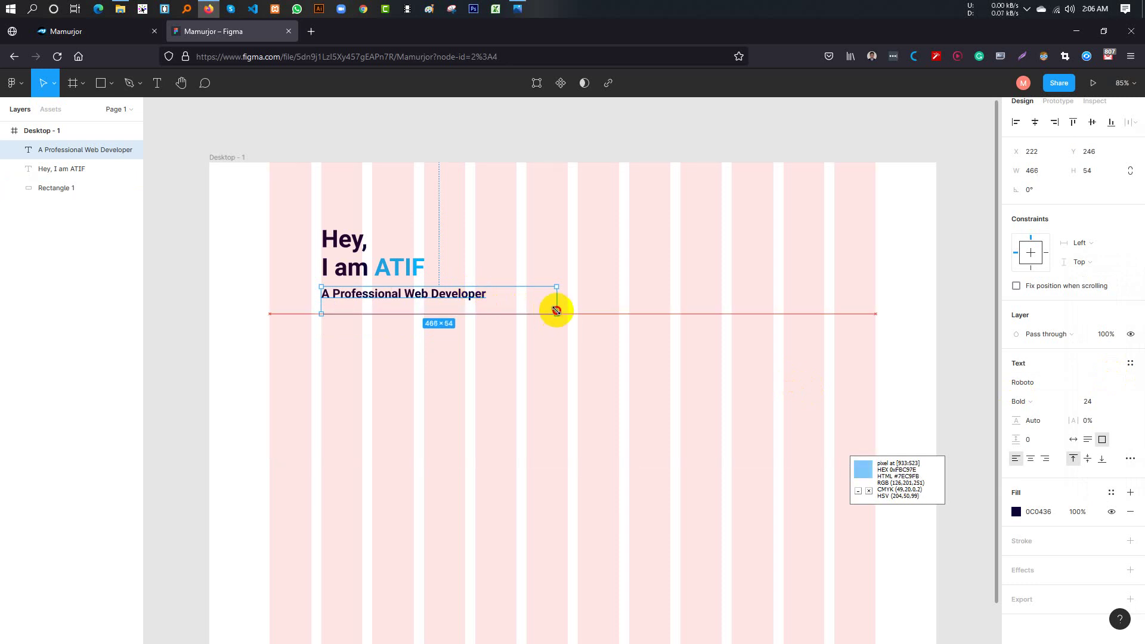
# Reselect the greeting heading and begin editing its text
pyautogui.click(621, 312)
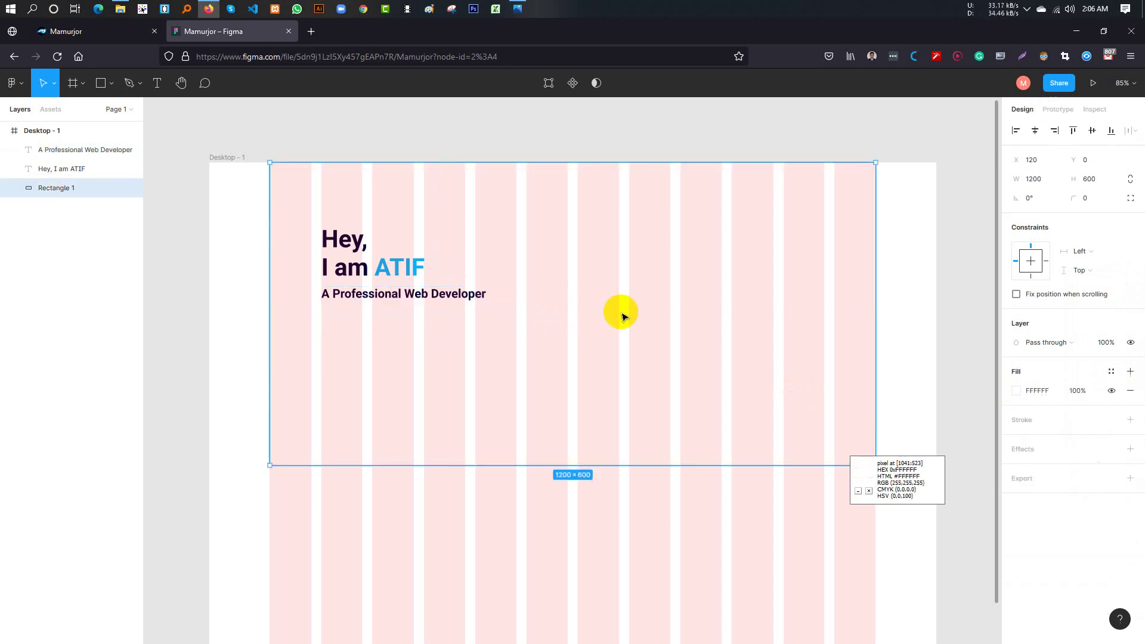
pyautogui.doubleClick(450, 295)
pyautogui.click(482, 292)
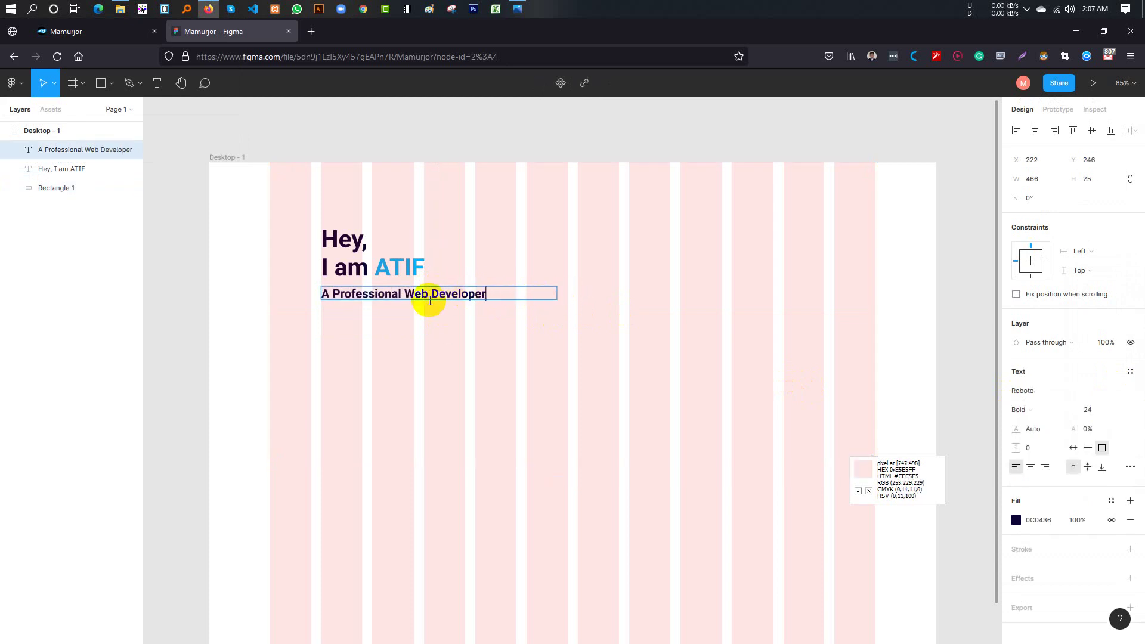
pyautogui.click(381, 264)
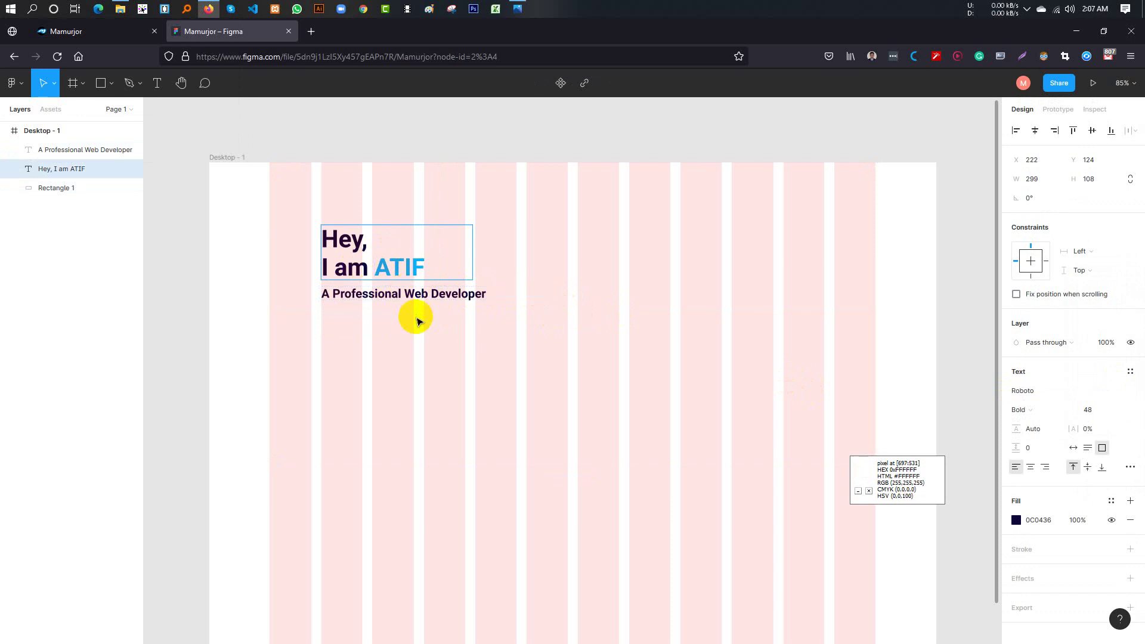
pyautogui.press('Escape')
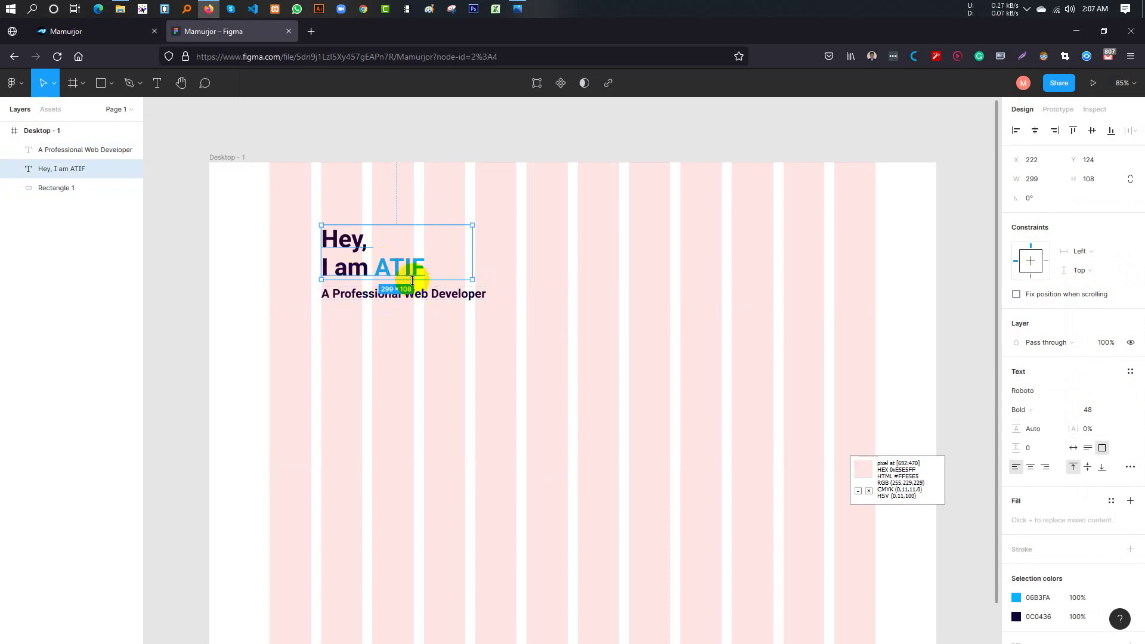
pyautogui.doubleClick(373, 271)
# Reword the heading's first line to 'Hey, My Name is' and widen the box to fit
pyautogui.moveTo(373, 271); pyautogui.dragTo(319, 270)
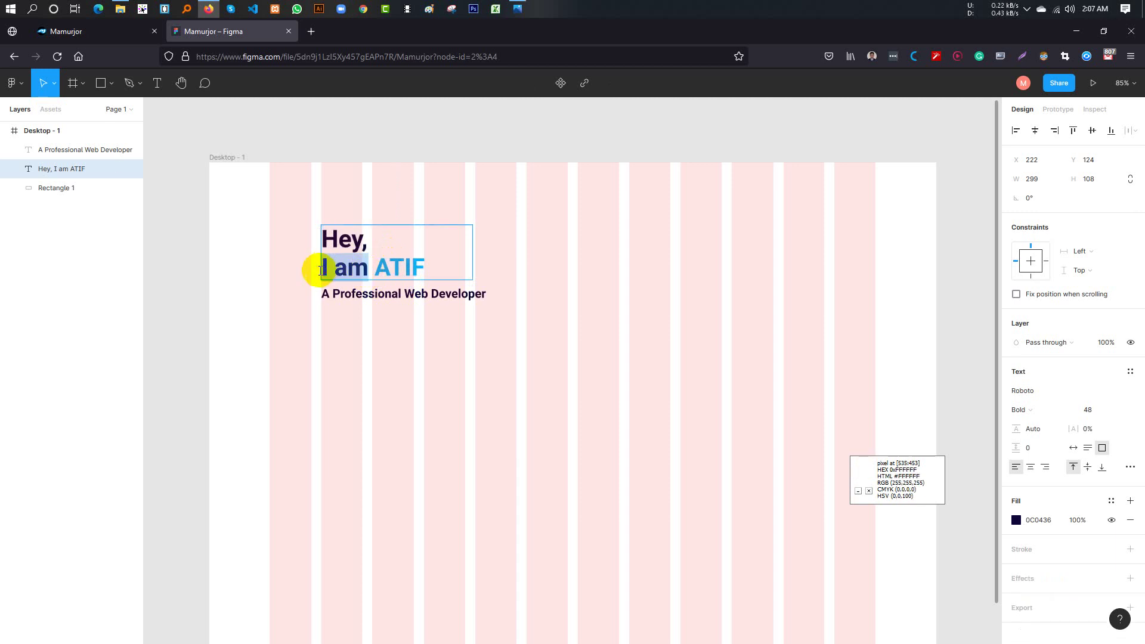
pyautogui.press('BackSpace')
pyautogui.write('My Na')
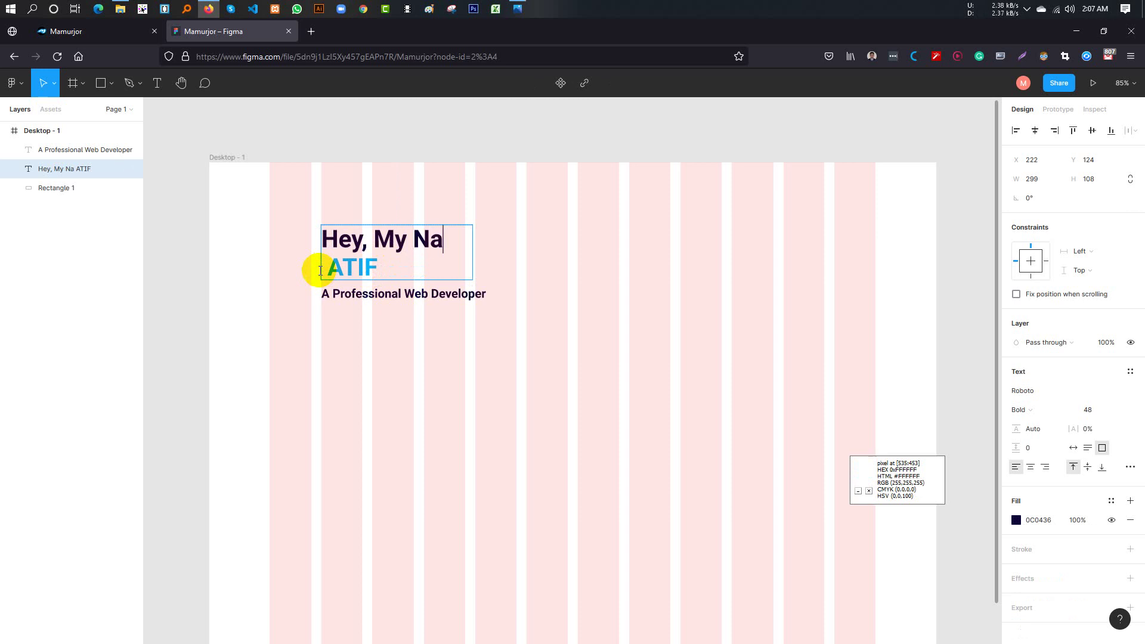
pyautogui.write('me is')
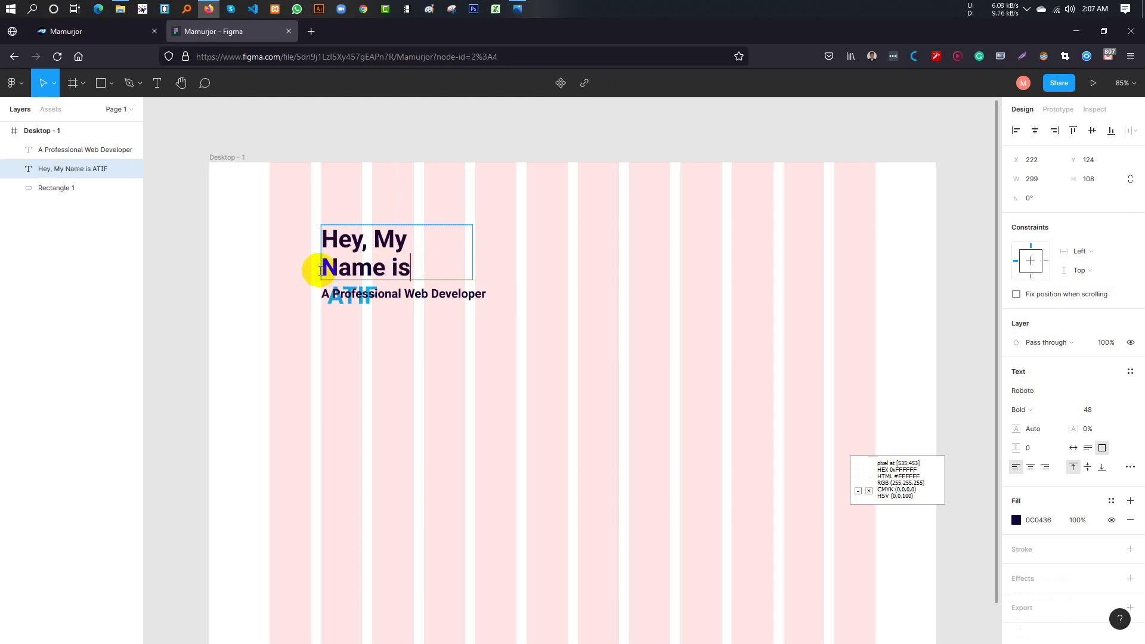
pyautogui.press('Escape')
pyautogui.moveTo(473, 278); pyautogui.dragTo(523, 269)
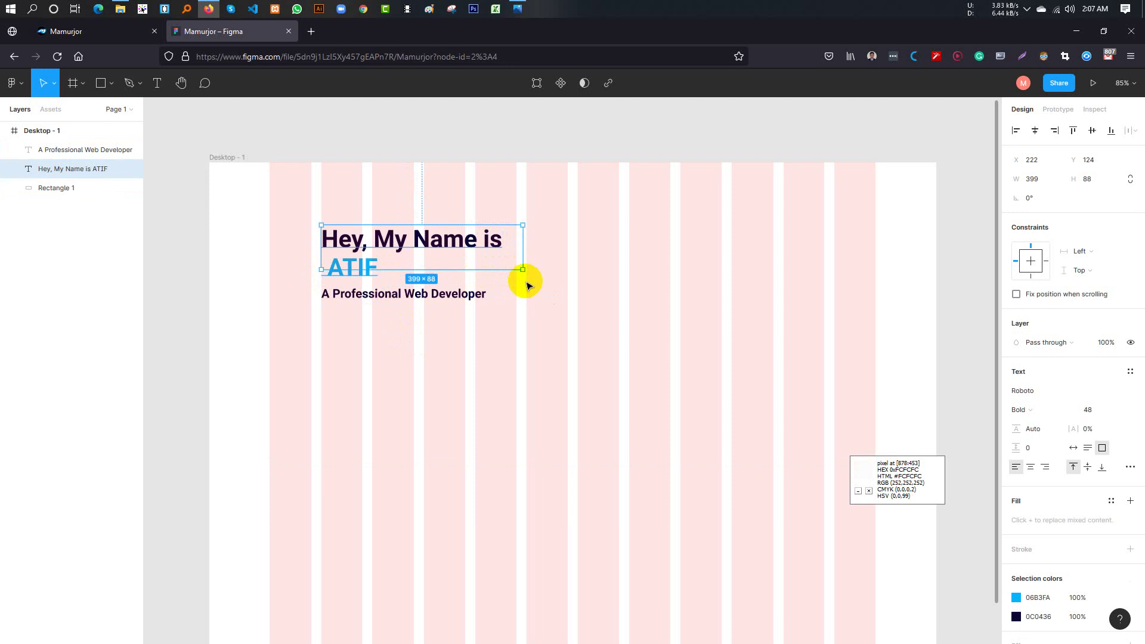
pyautogui.click(528, 286)
pyautogui.click(354, 267)
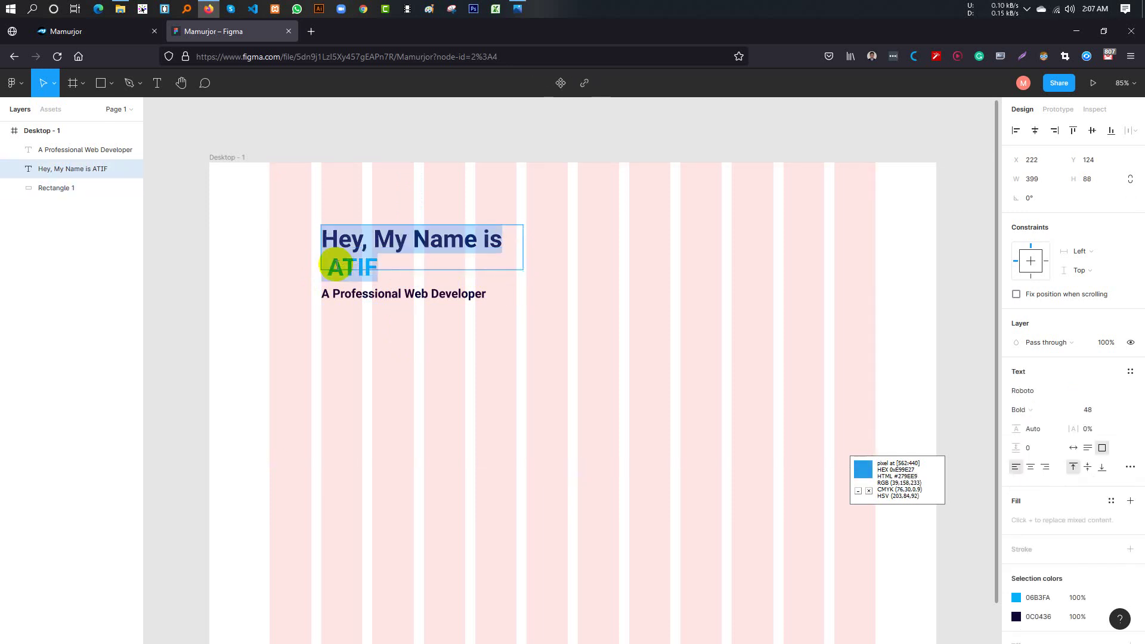
# Add the surname after the blue name and resize the heading box to 488×102
pyautogui.doubleClick(336, 268)
pyautogui.click(323, 263)
pyautogui.write('NI')
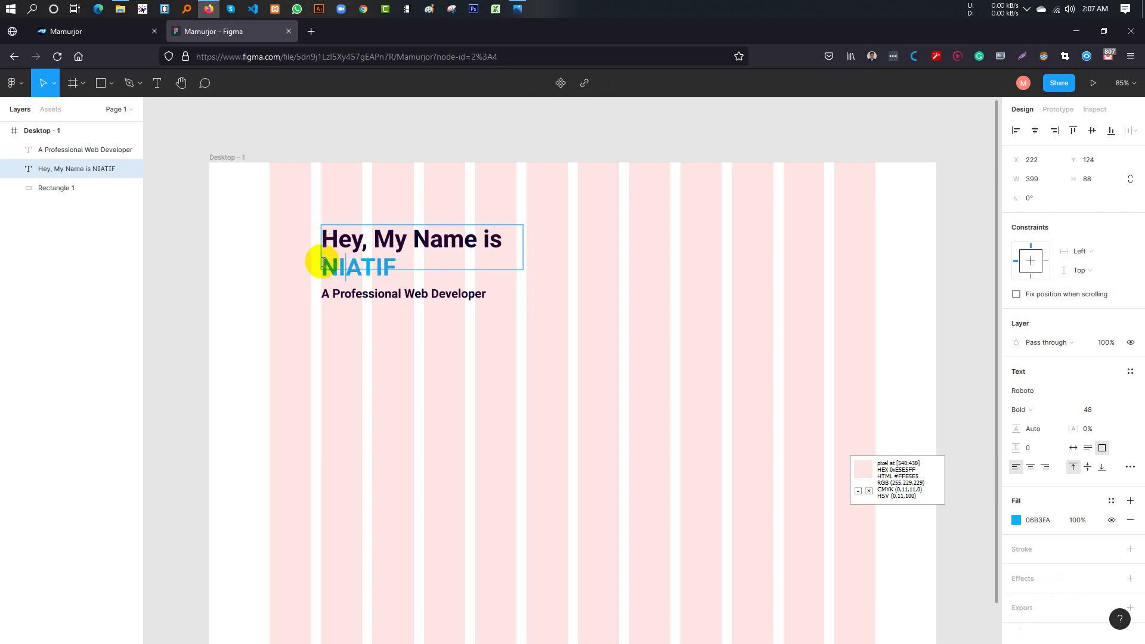
pyautogui.write('am')
pyautogui.press('BackSpace')
pyautogui.write('MAT')
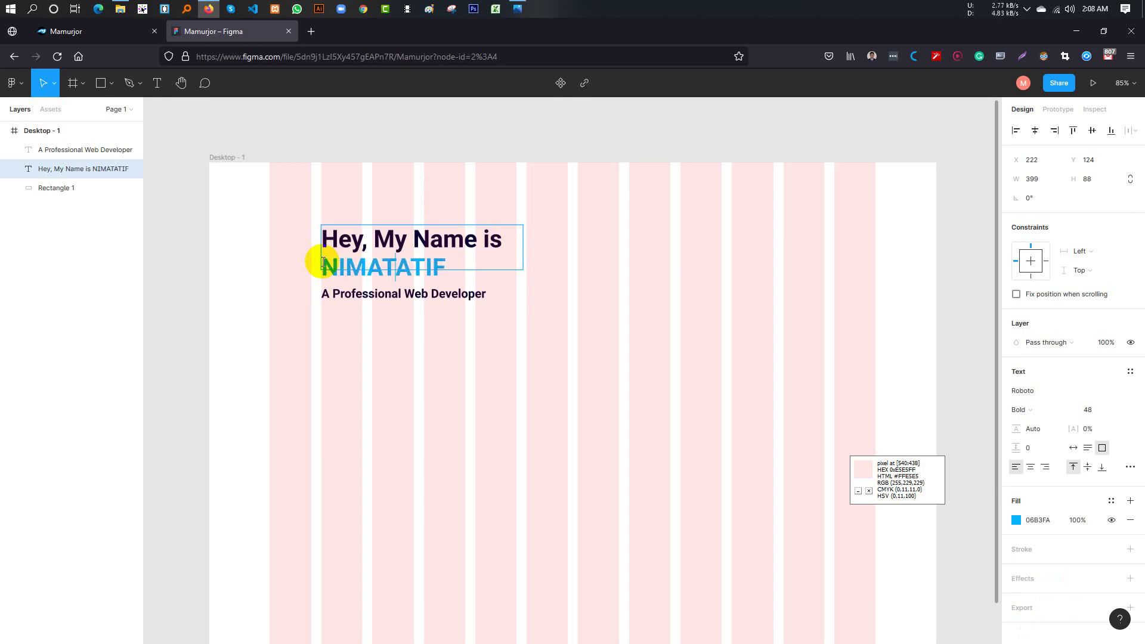
pyautogui.write('ULLAH')
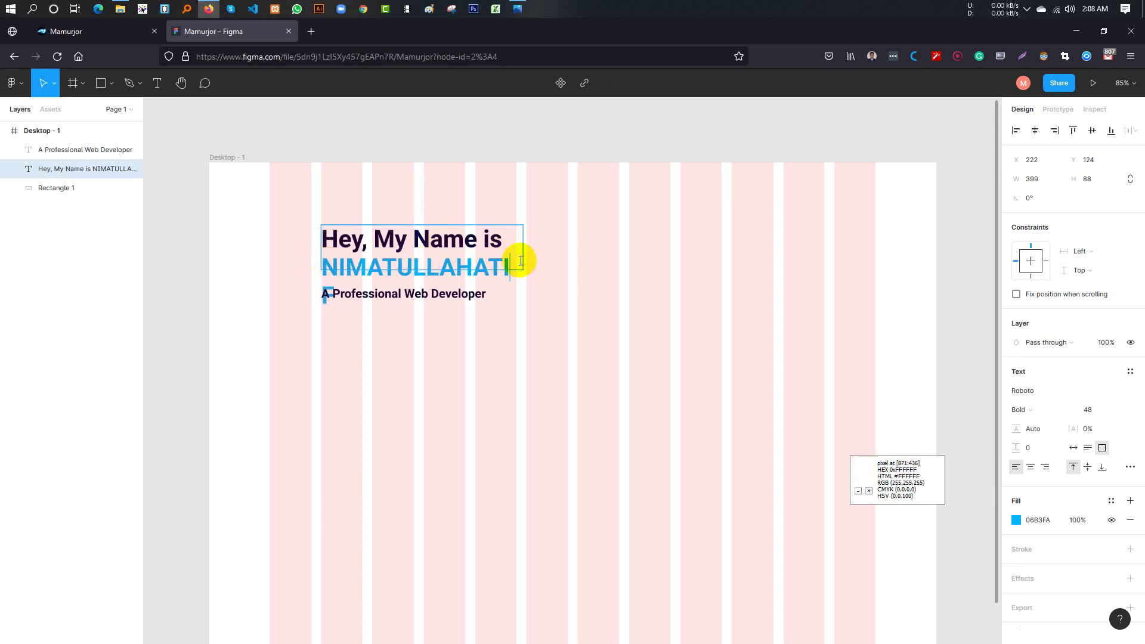
pyautogui.press('Escape')
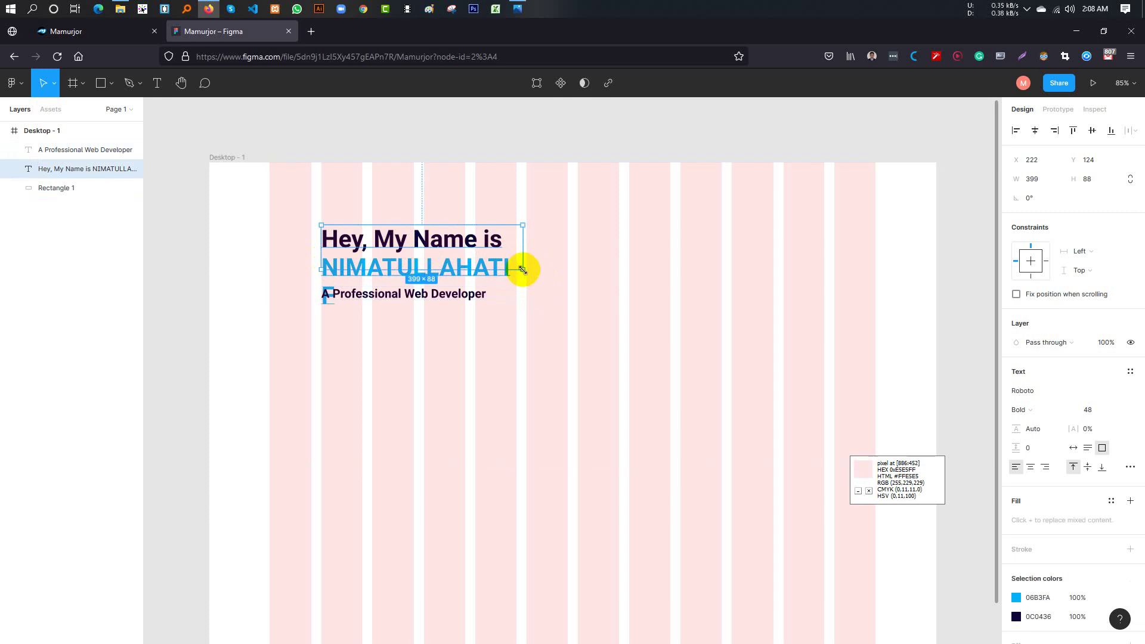
pyautogui.moveTo(523, 269)
pyautogui.mouseDown()
pyautogui.moveTo(573, 281)
pyautogui.moveTo(569, 298)
pyautogui.mouseUp()
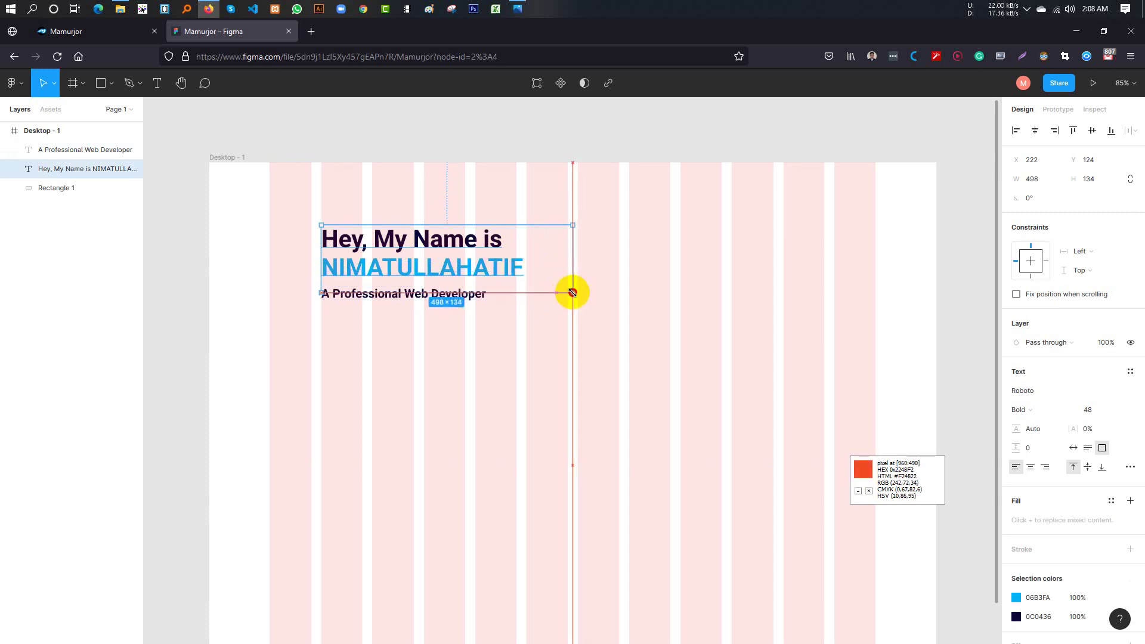
pyautogui.moveTo(568, 298); pyautogui.dragTo(569, 276)
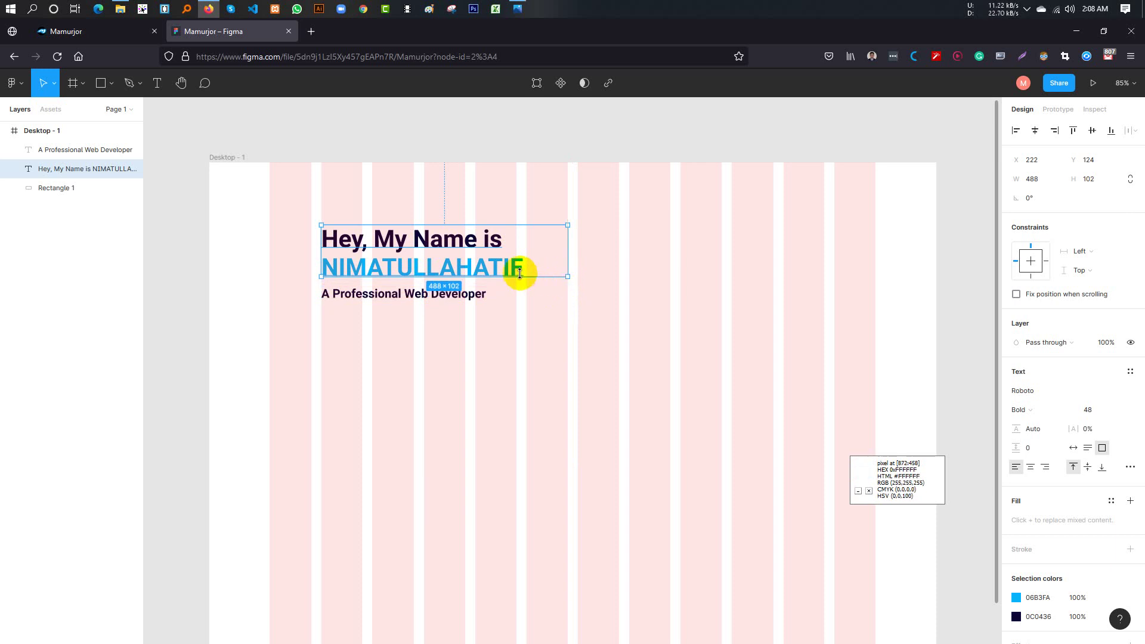
pyautogui.doubleClick(514, 268)
pyautogui.click(475, 269)
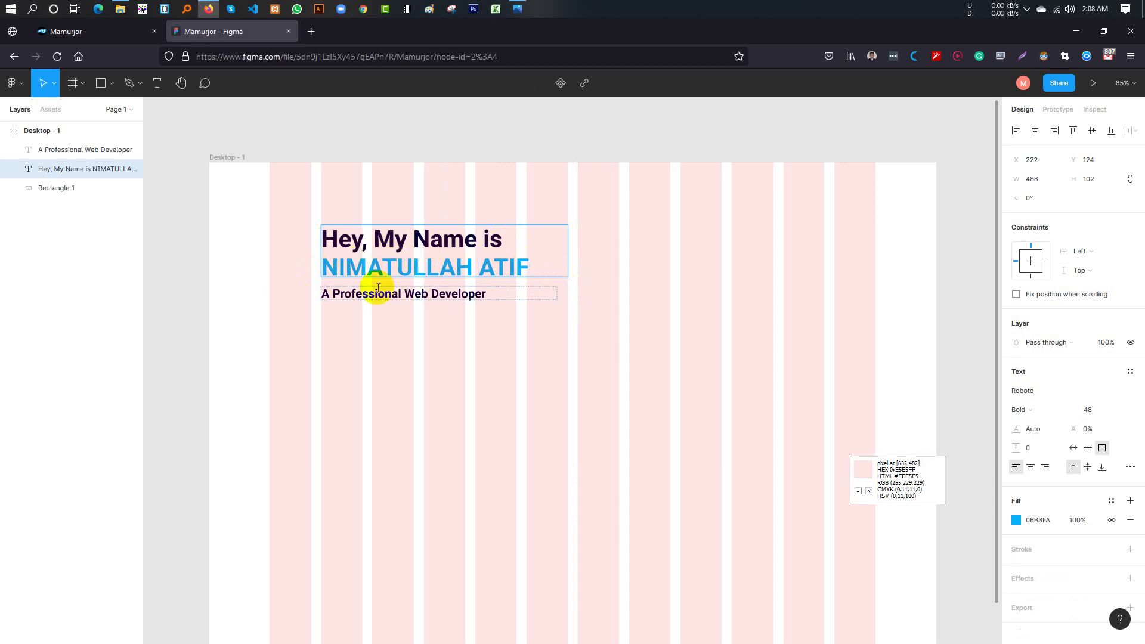
# Reword the subtitle to 'I am a Professional Web Developer and Designer'
pyautogui.press('Escape')
pyautogui.click(350, 296)
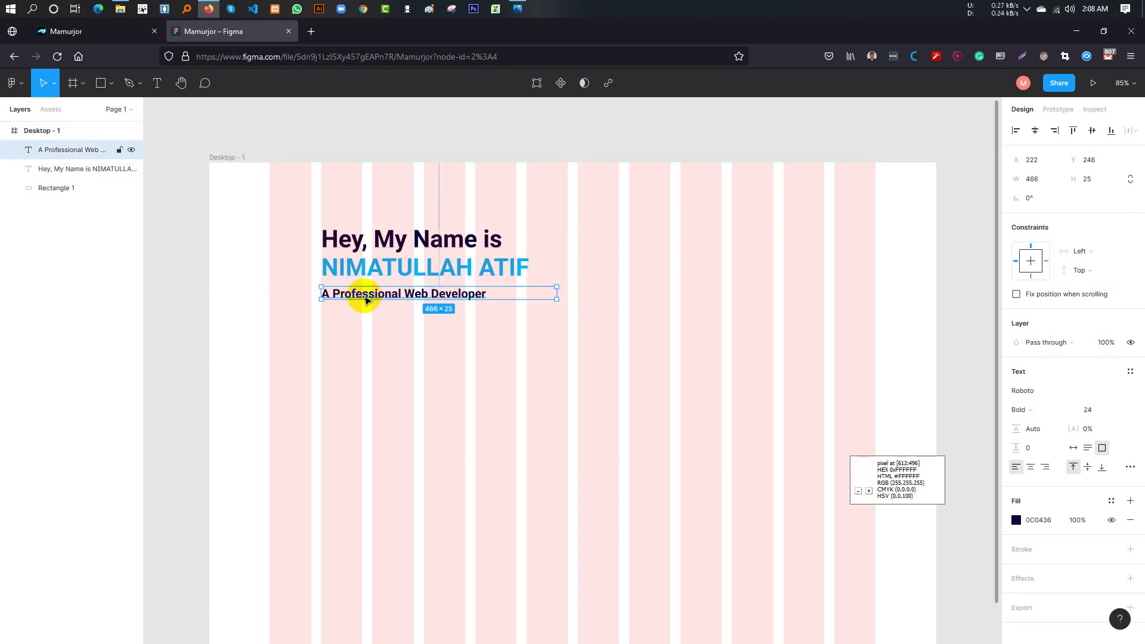
pyautogui.doubleClick(329, 294)
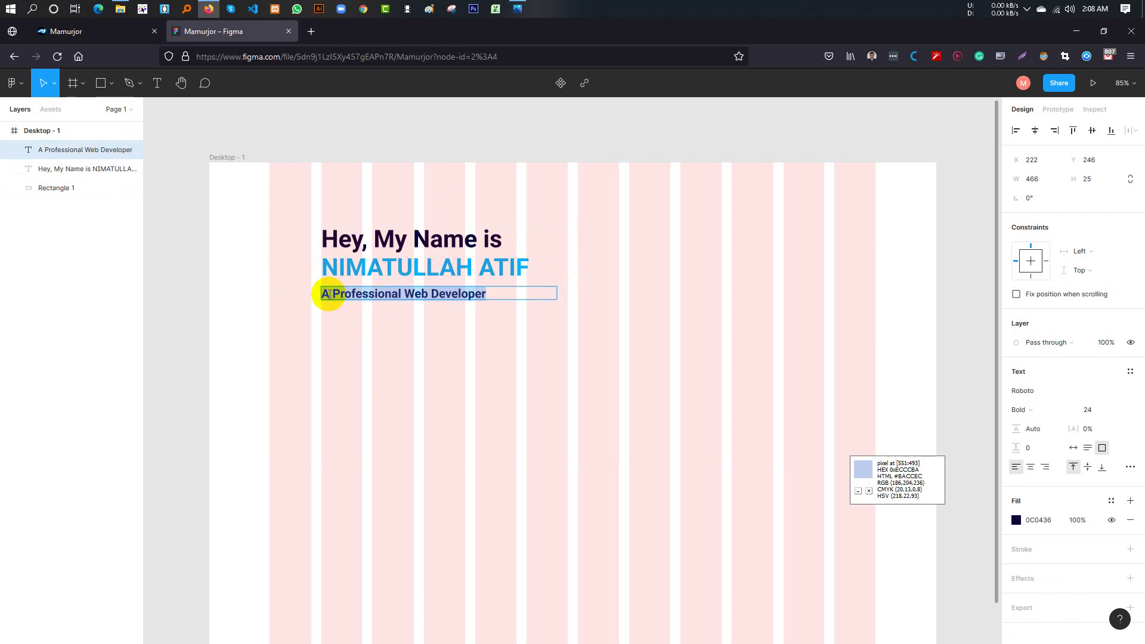
pyautogui.click(329, 295)
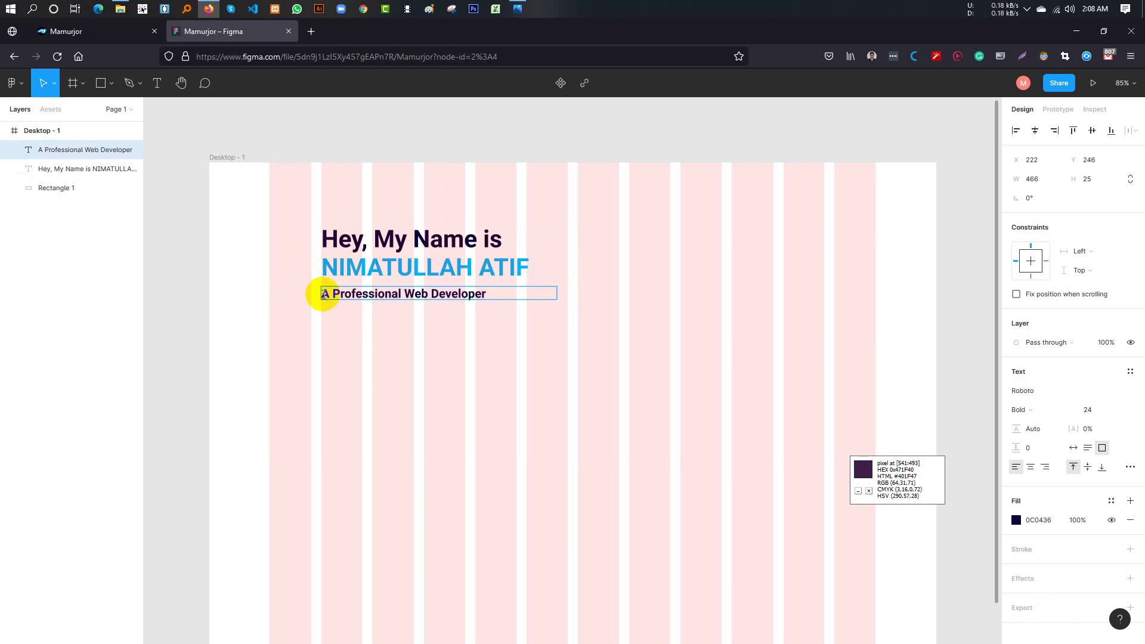
pyautogui.write('I am')
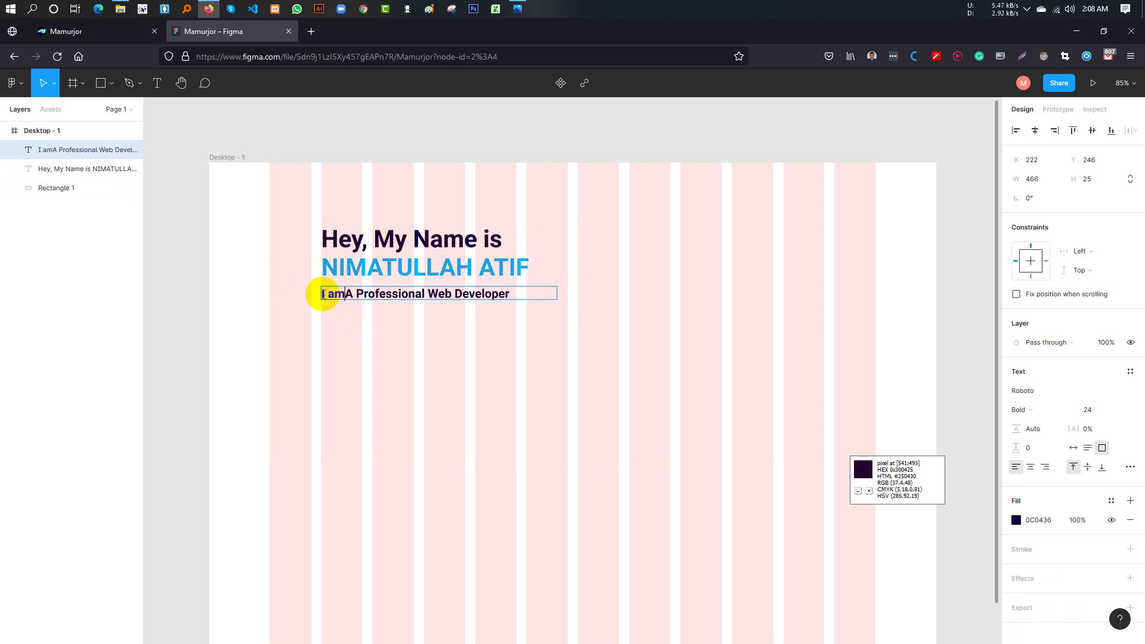
pyautogui.press('Delete')
pyautogui.write('a')
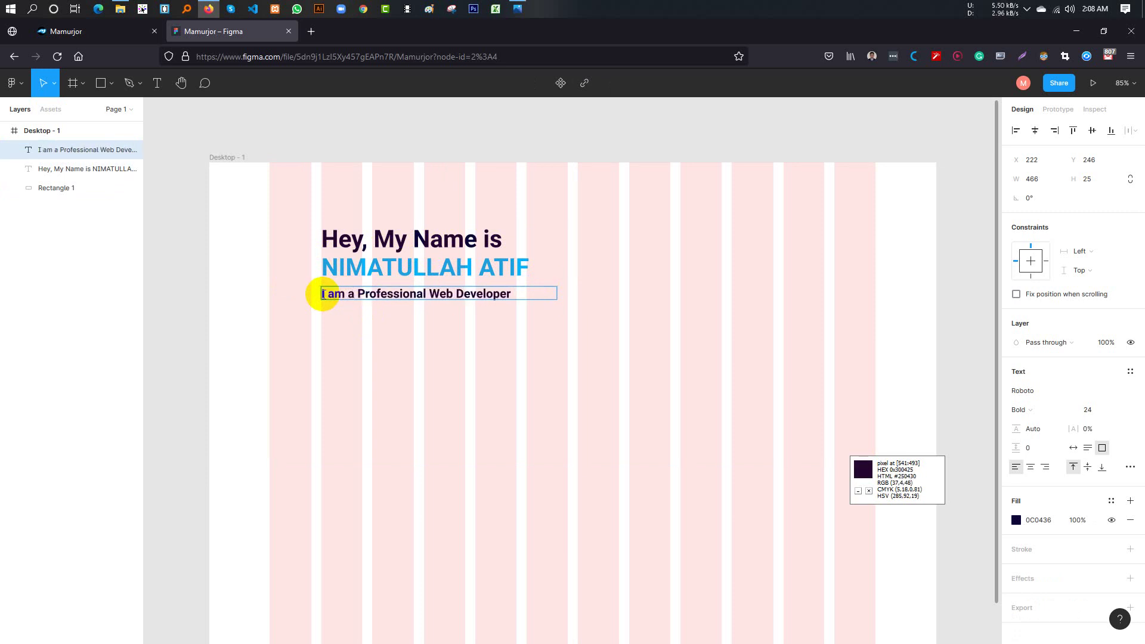
pyautogui.click(515, 296)
pyautogui.write('and Designer')
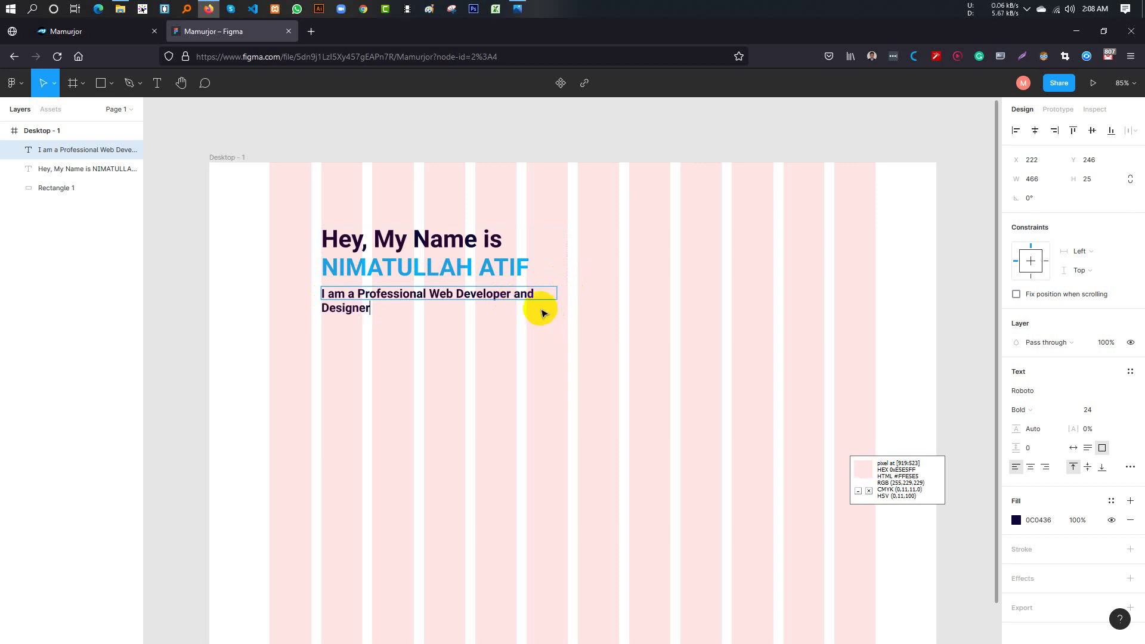
# Set the subtitle to Medium weight and widen its box to 539 px for one line
pyautogui.hotkey('ctrl', 'a')
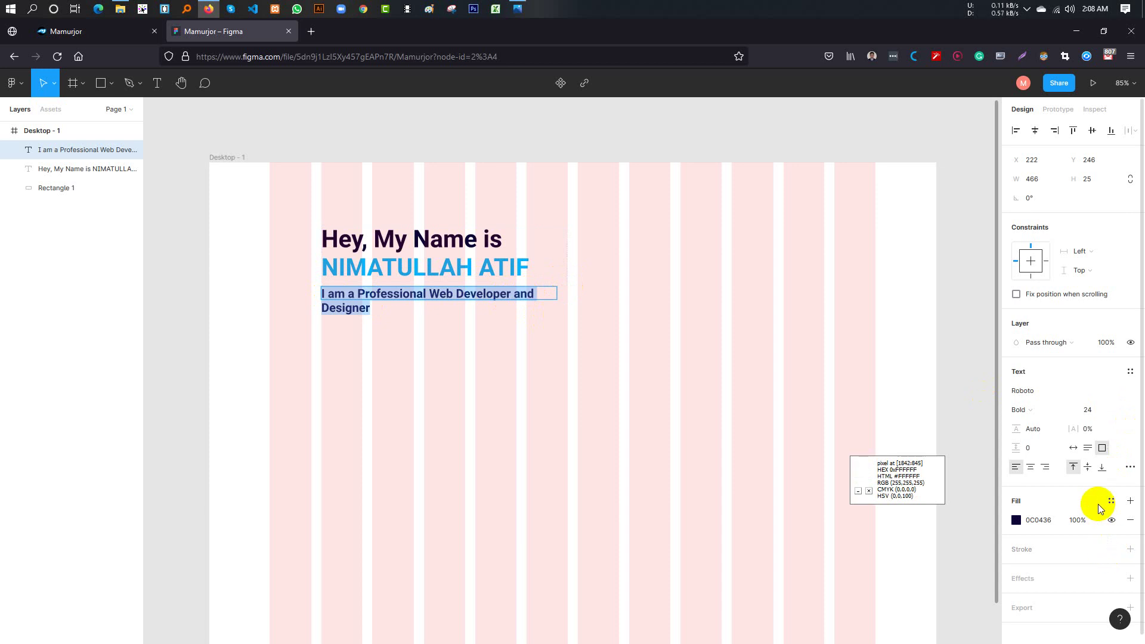
pyautogui.click(1051, 412)
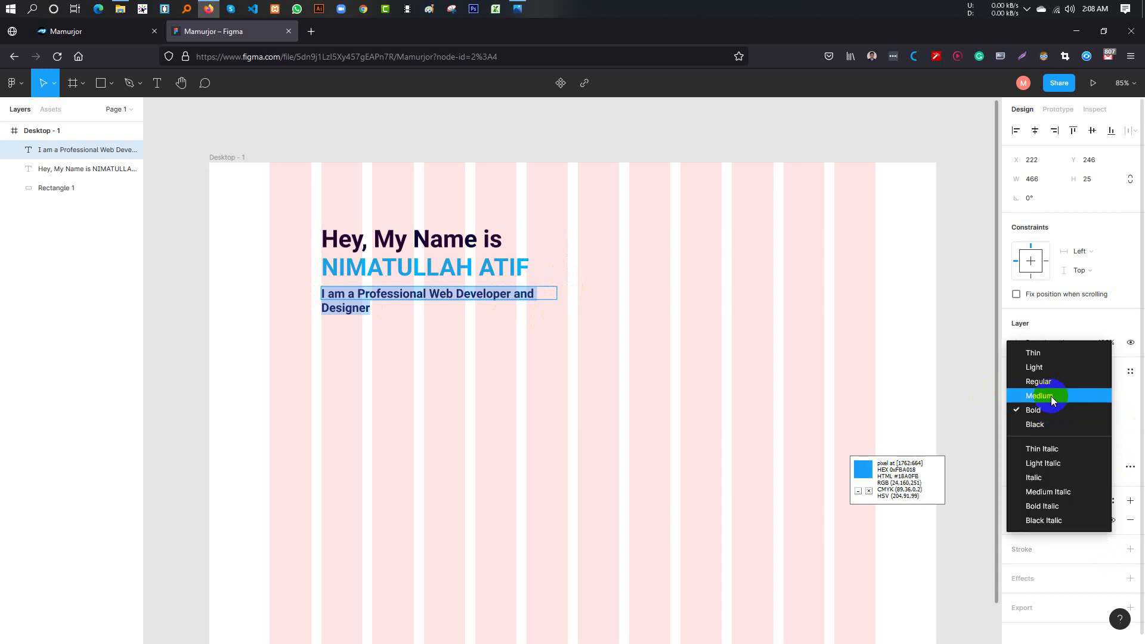
pyautogui.click(1051, 396)
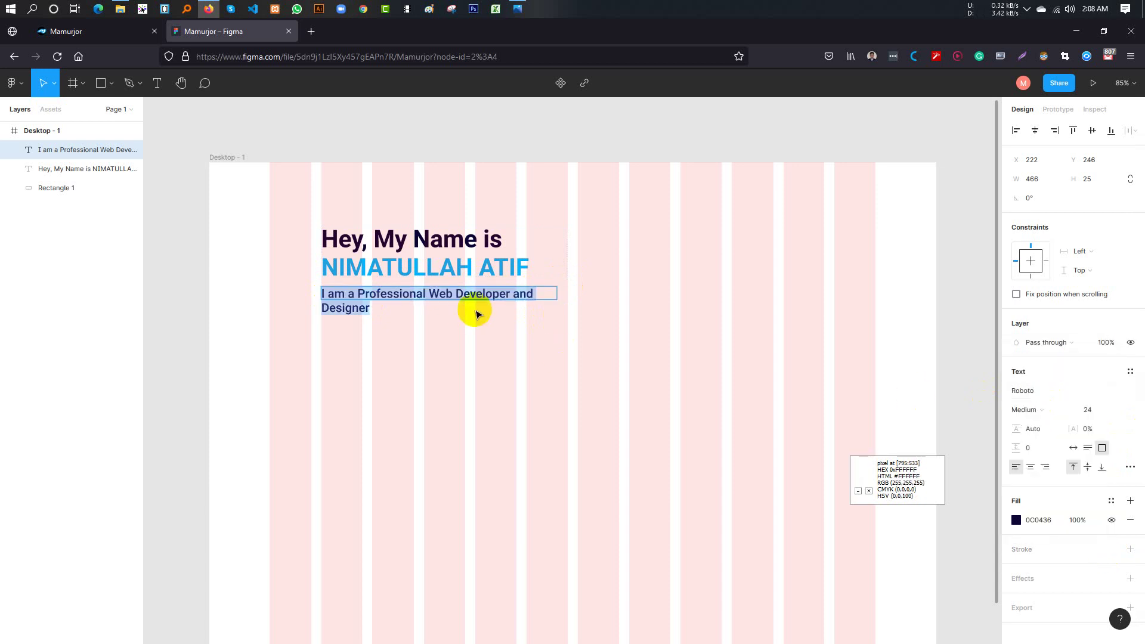
pyautogui.press('Escape')
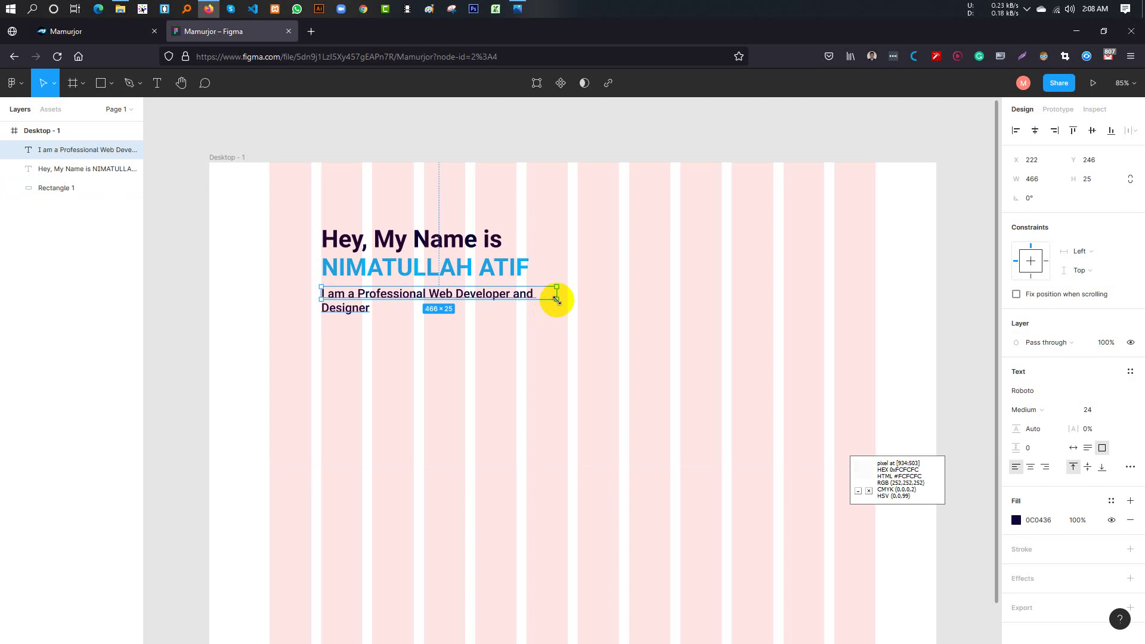
pyautogui.moveTo(557, 300); pyautogui.dragTo(601, 306)
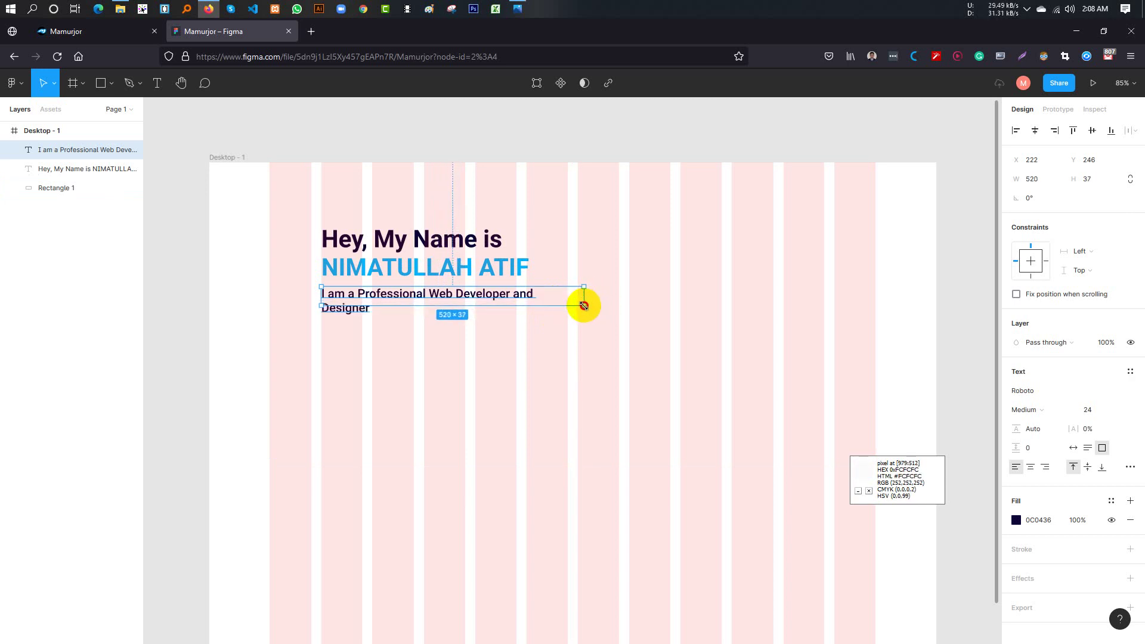
pyautogui.moveTo(601, 307); pyautogui.dragTo(593, 306)
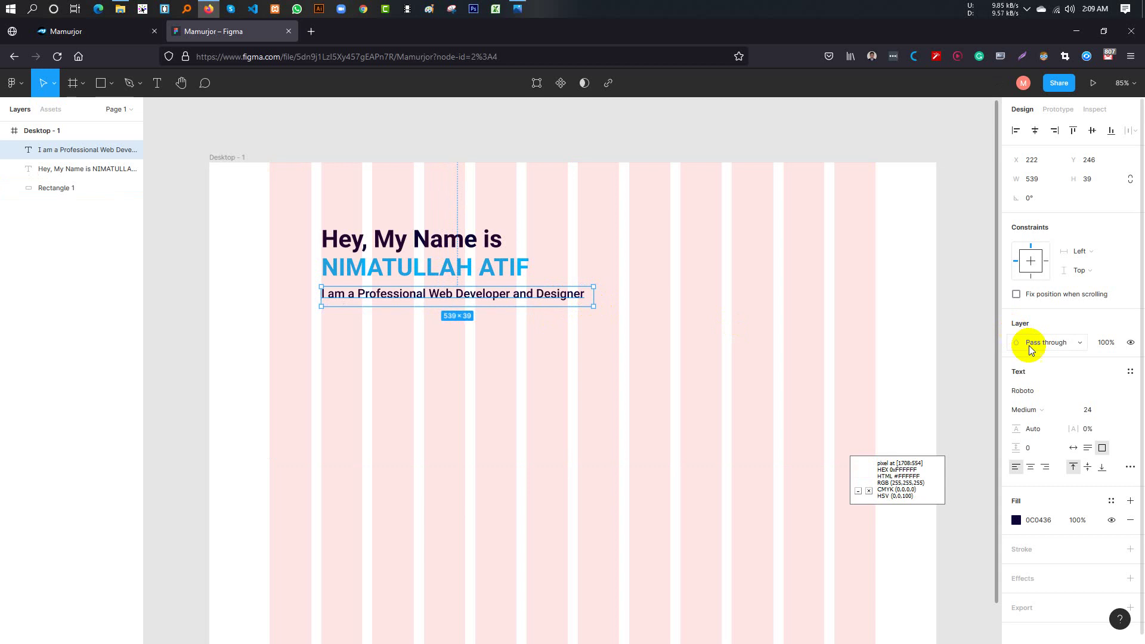
# Set the subtitle font size to 18
pyautogui.click(1116, 410)
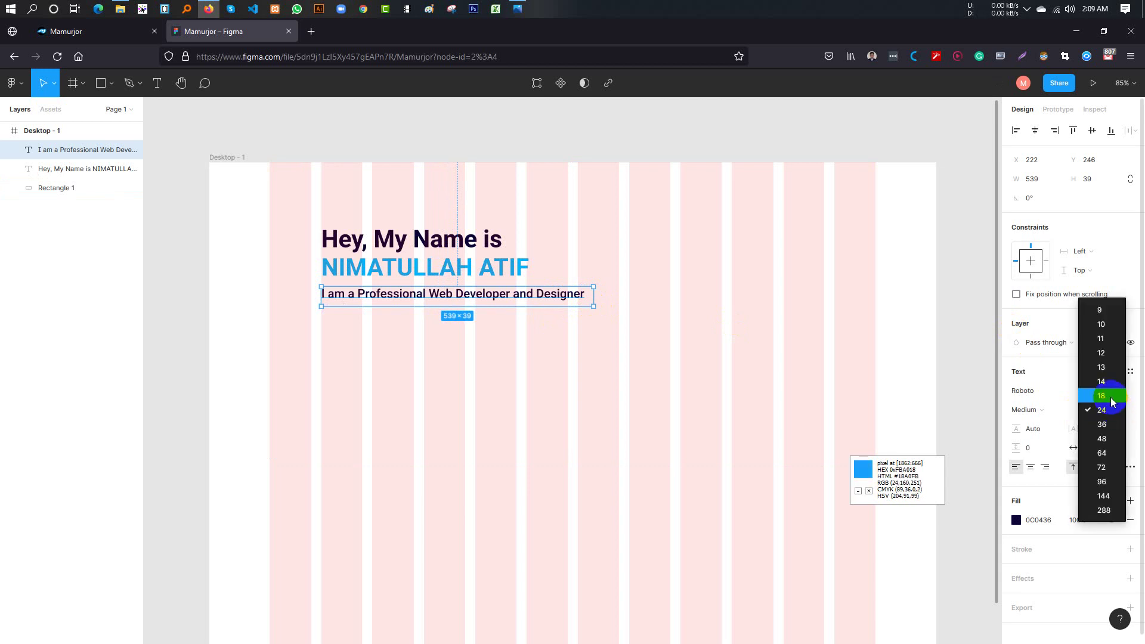
pyautogui.click(1110, 397)
pyautogui.click(1087, 412)
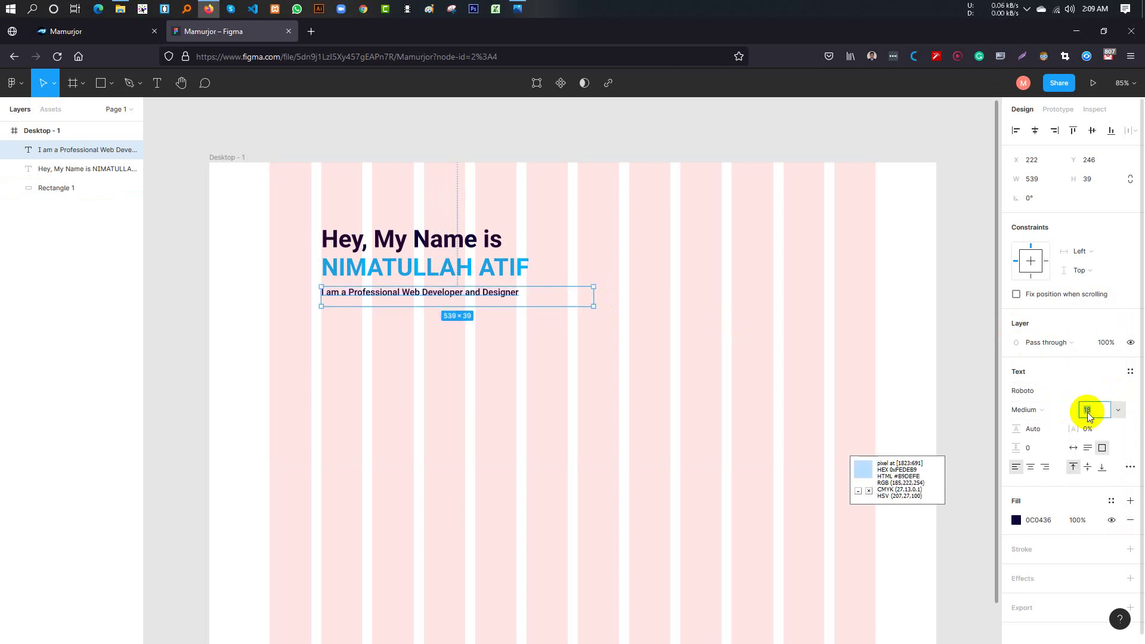
pyautogui.press('Up')
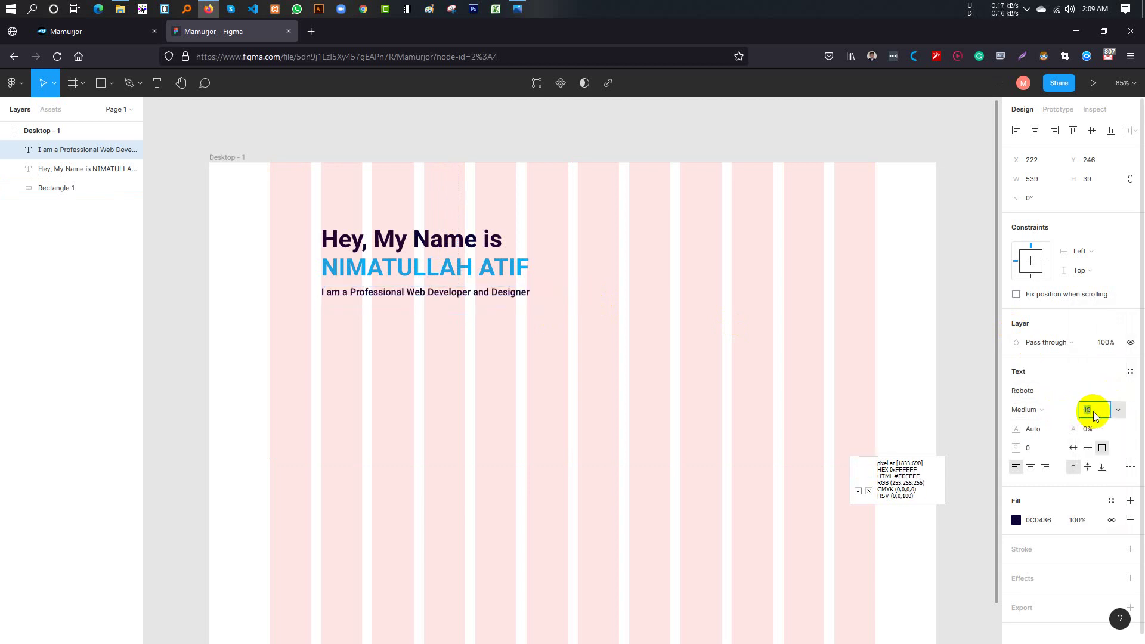
pyautogui.press('Down')
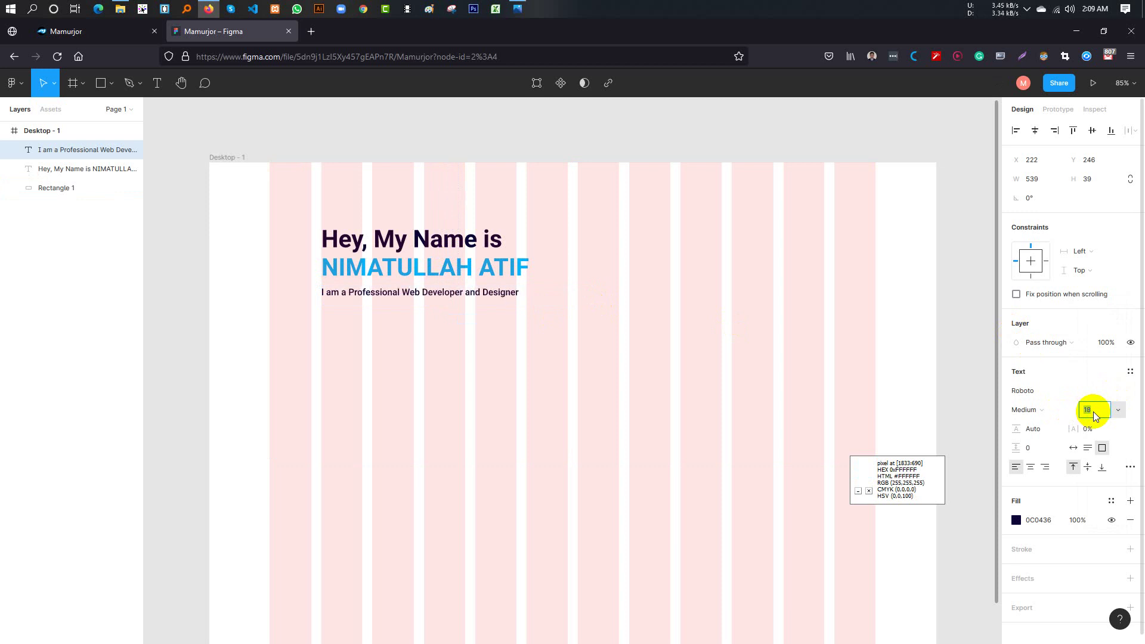
# Tighten the heading box to 448×111 and check the heading and subtitle selections
pyautogui.click(489, 280)
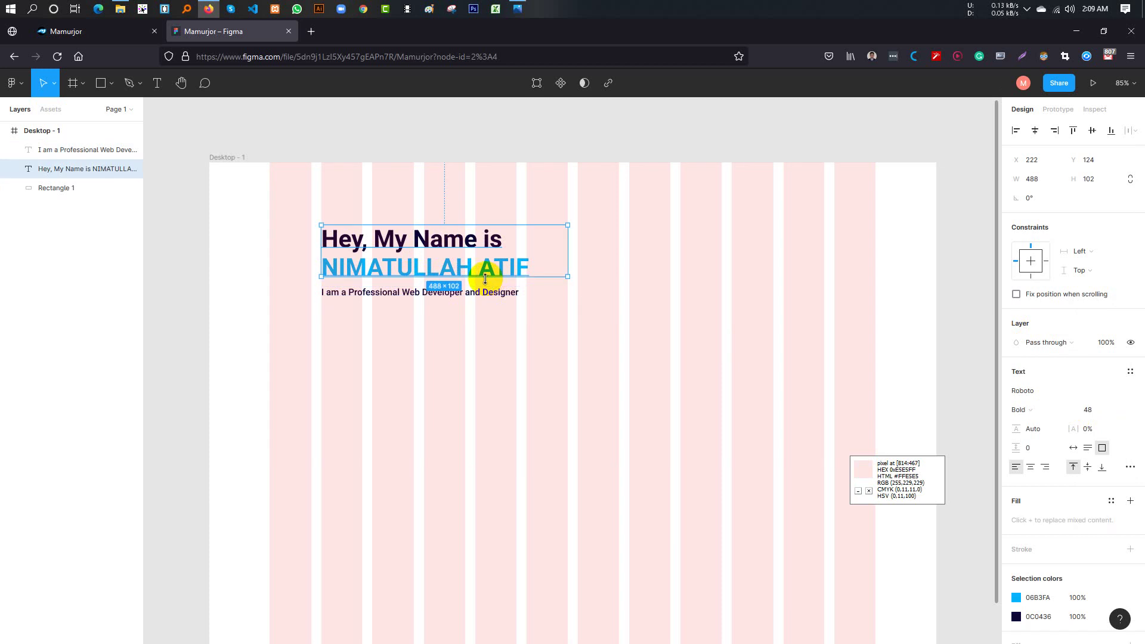
pyautogui.moveTo(567, 276); pyautogui.dragTo(531, 278)
pyautogui.click(542, 333)
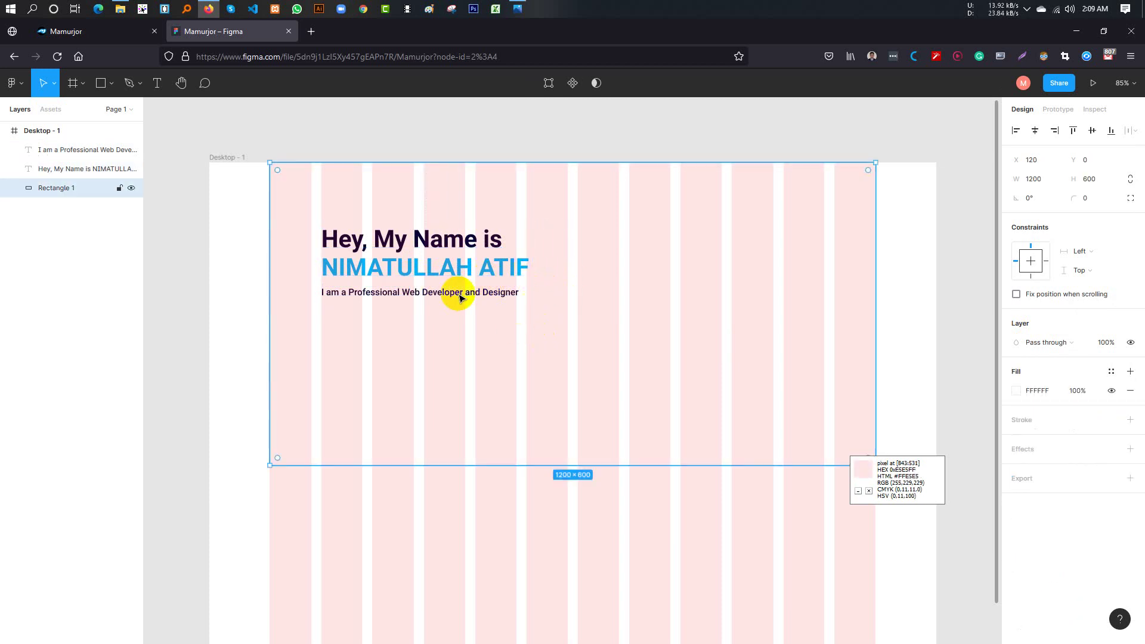
pyautogui.click(460, 295)
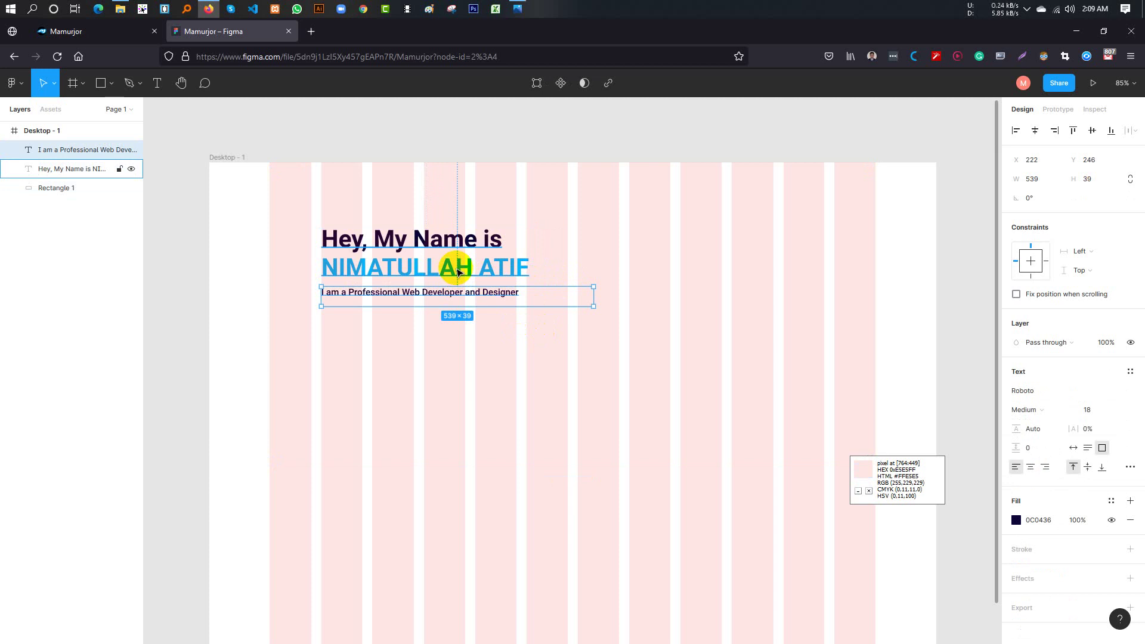
pyautogui.keyDown('shift'); pyautogui.click(457, 273); pyautogui.keyUp('shift')
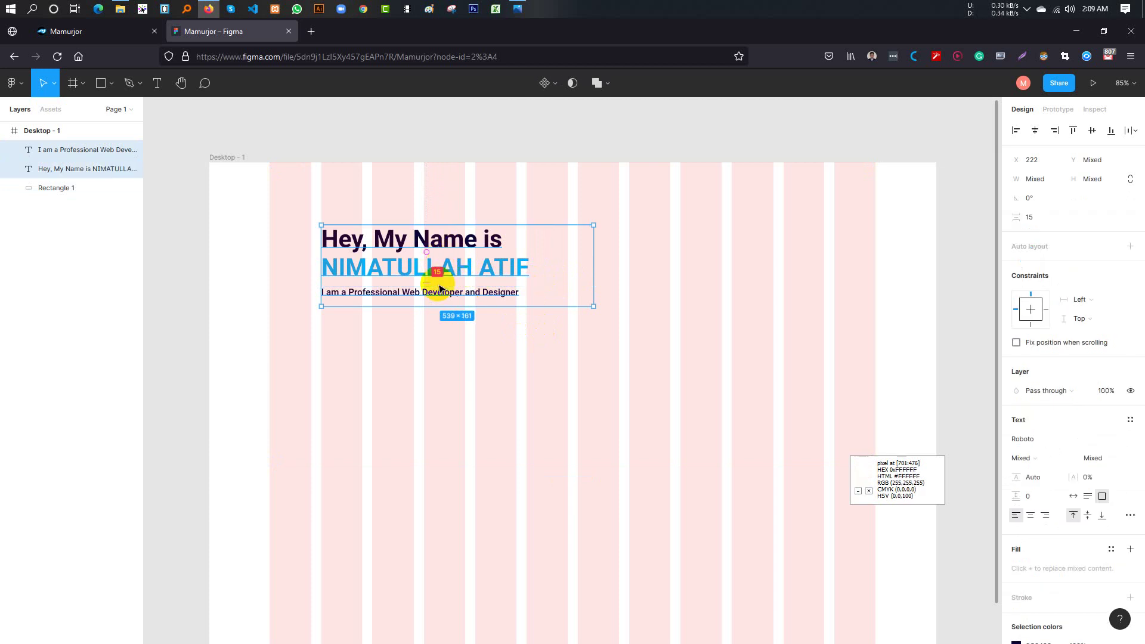
pyautogui.click(461, 342)
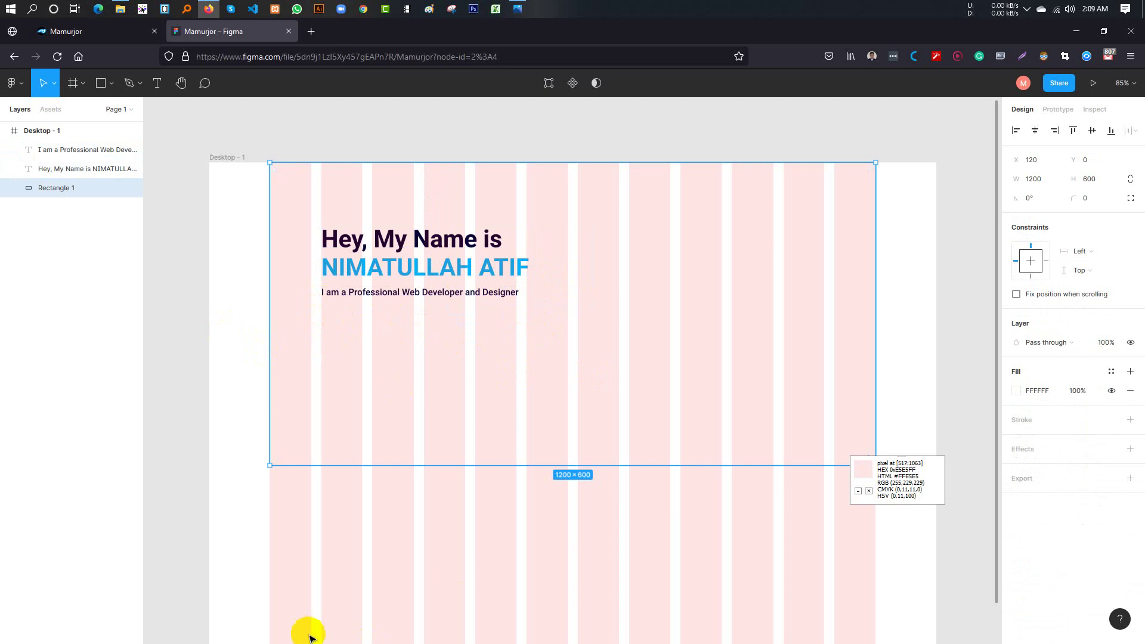
# Draw a 173×50 rectangle below the subtitle
pyautogui.click(110, 82)
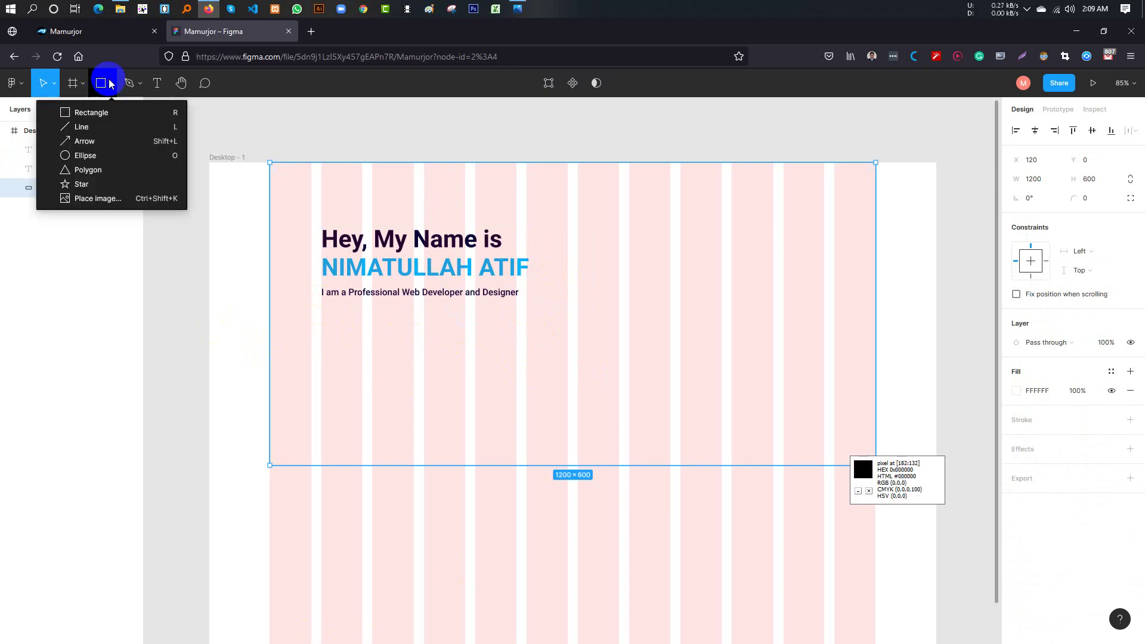
pyautogui.click(84, 113)
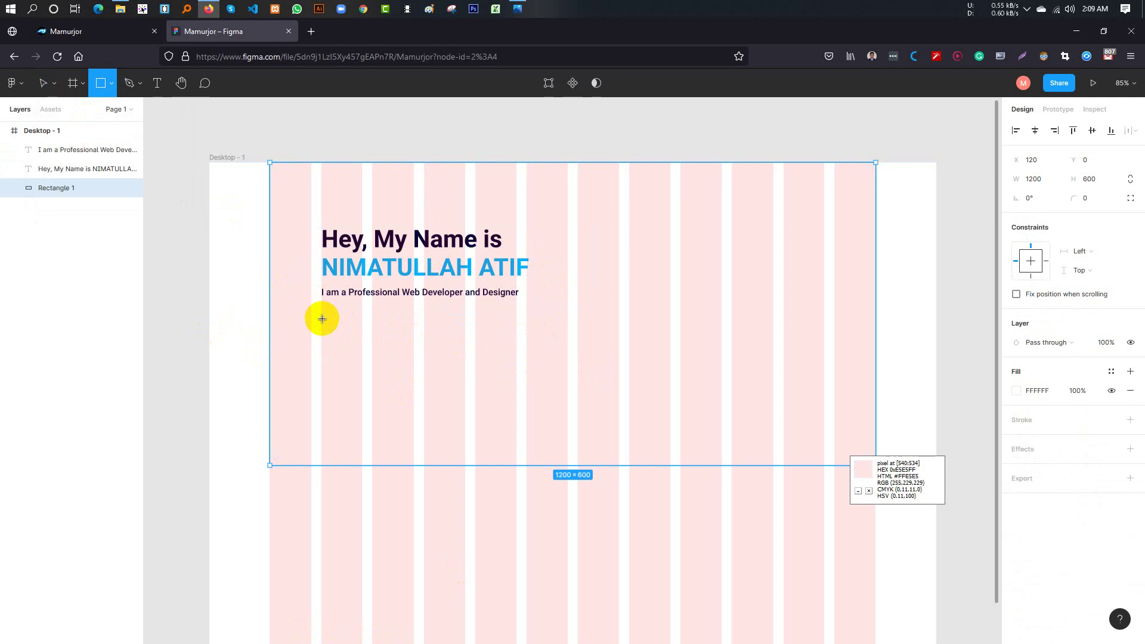
pyautogui.moveTo(322, 319); pyautogui.dragTo(409, 346)
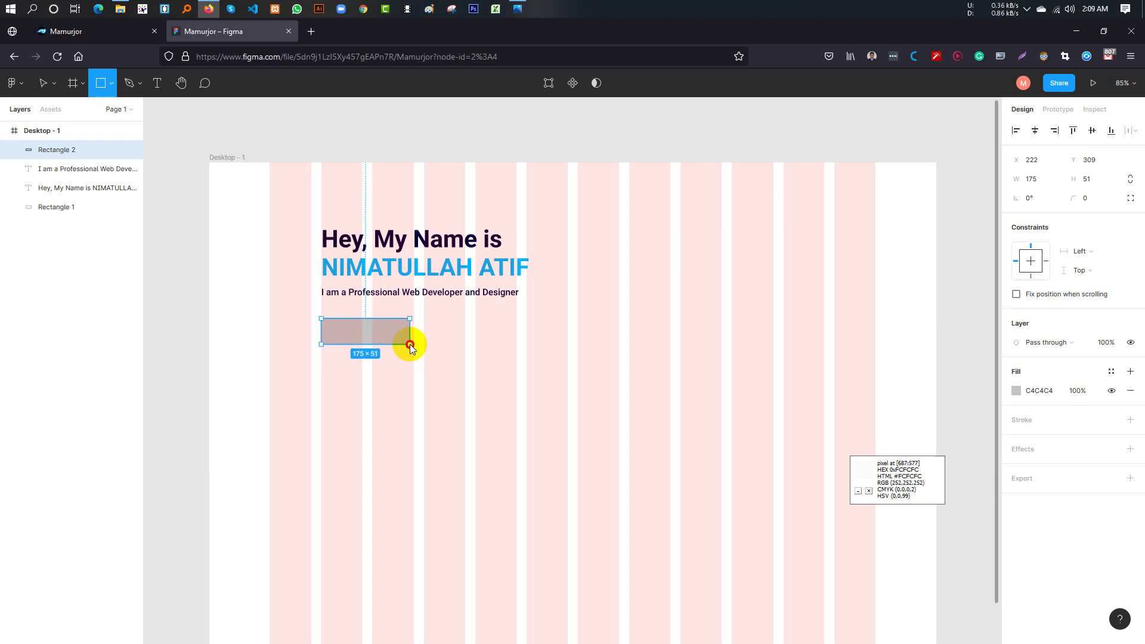
pyautogui.moveTo(408, 344); pyautogui.dragTo(408, 344)
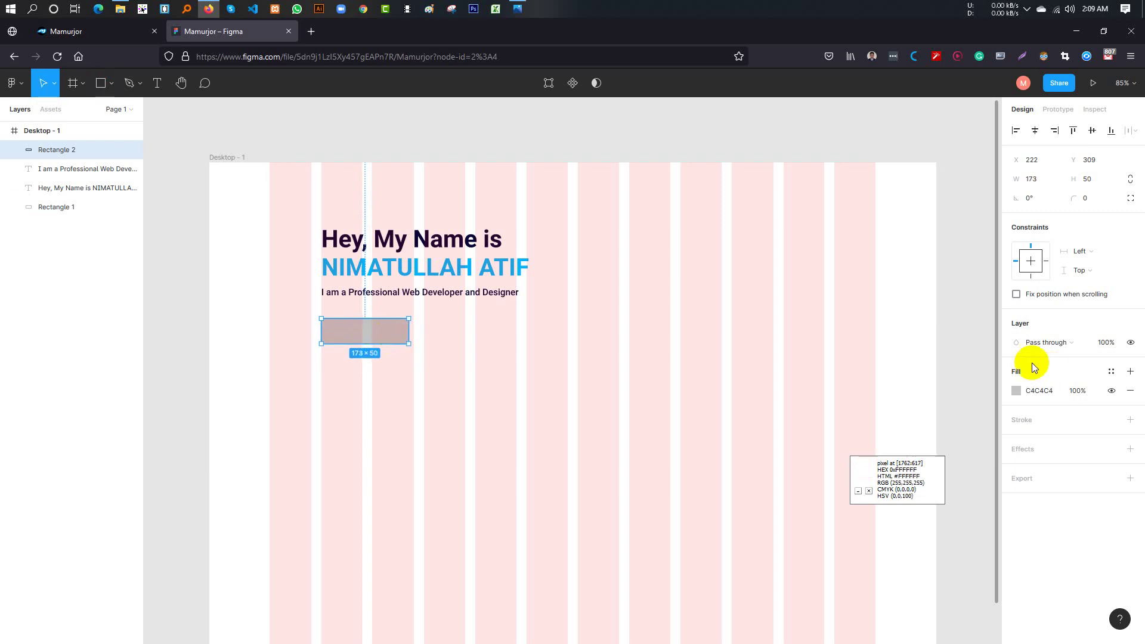
# Fill the new rectangle with blue 06B3FA
pyautogui.click(1017, 390)
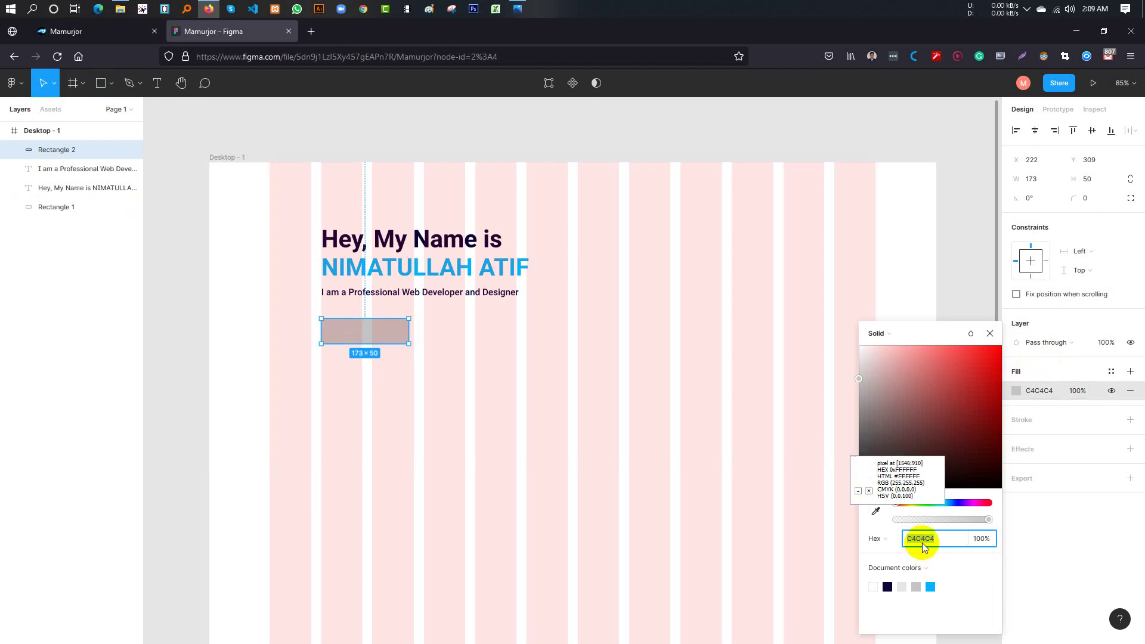
pyautogui.write('06B3FA')
pyautogui.click(972, 391)
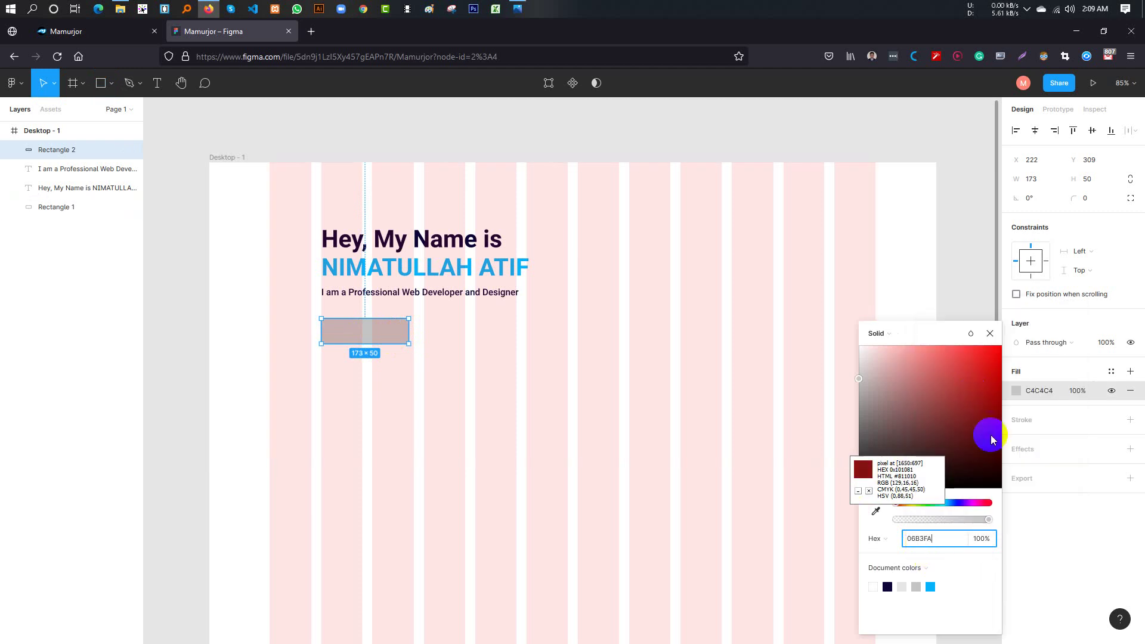
pyautogui.press('Return')
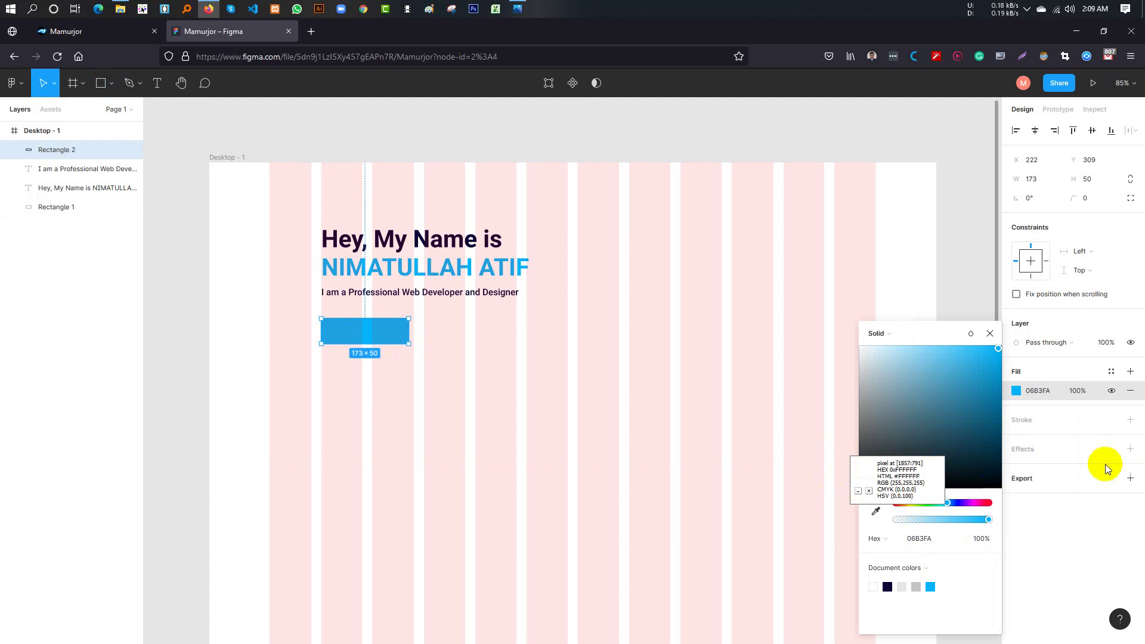
pyautogui.click(1075, 535)
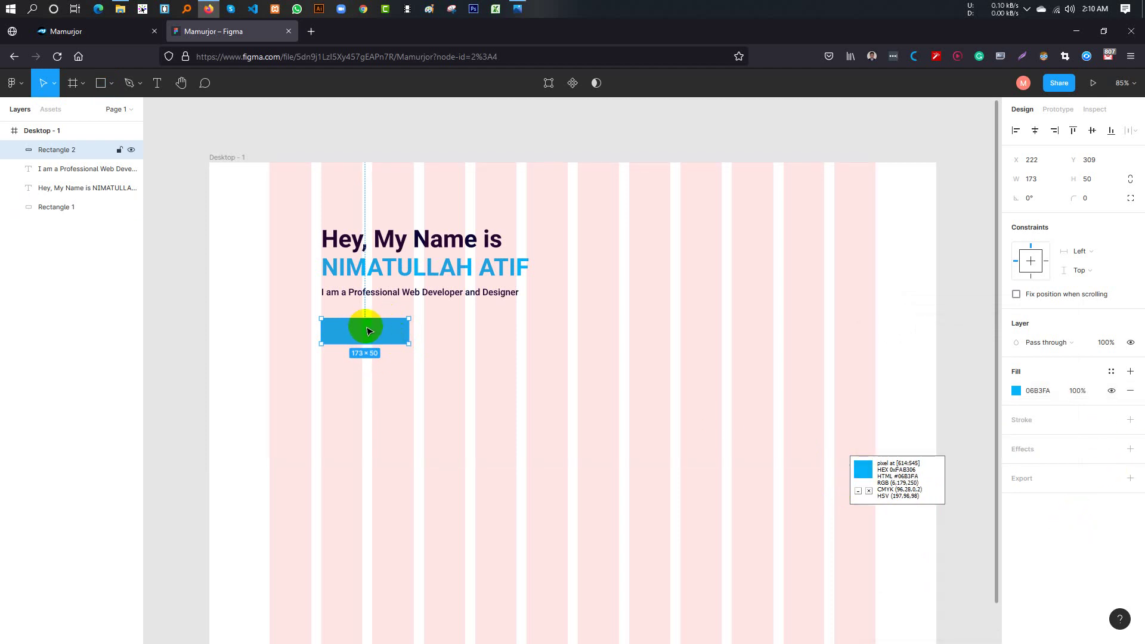
# Round the rectangle's corners to a radius of 5
pyautogui.click(1092, 196)
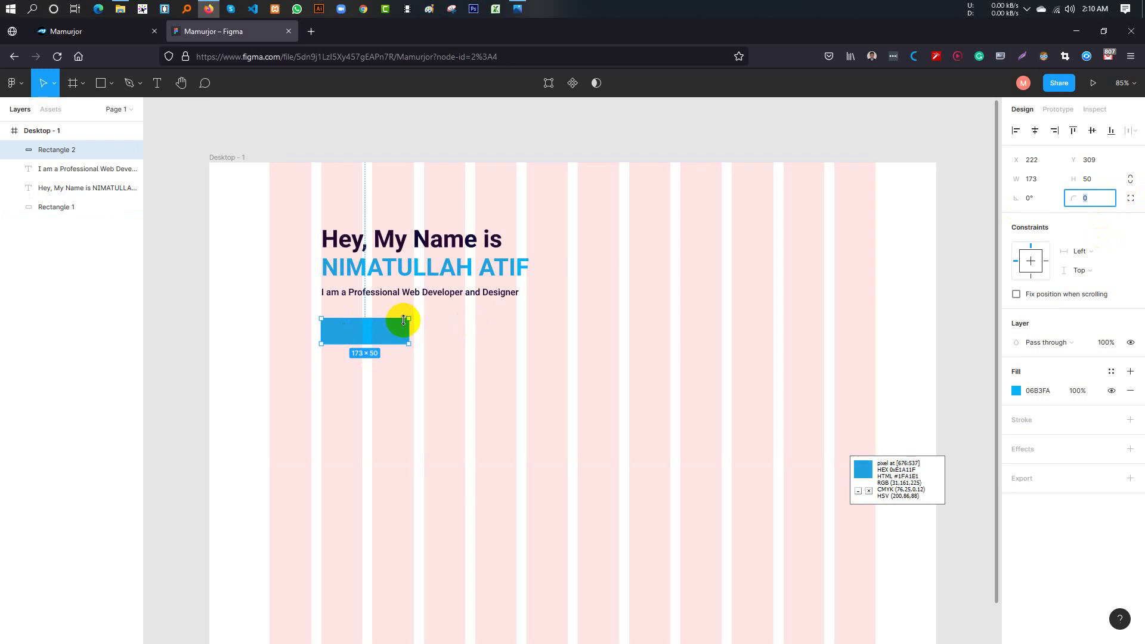
pyautogui.click(1092, 202)
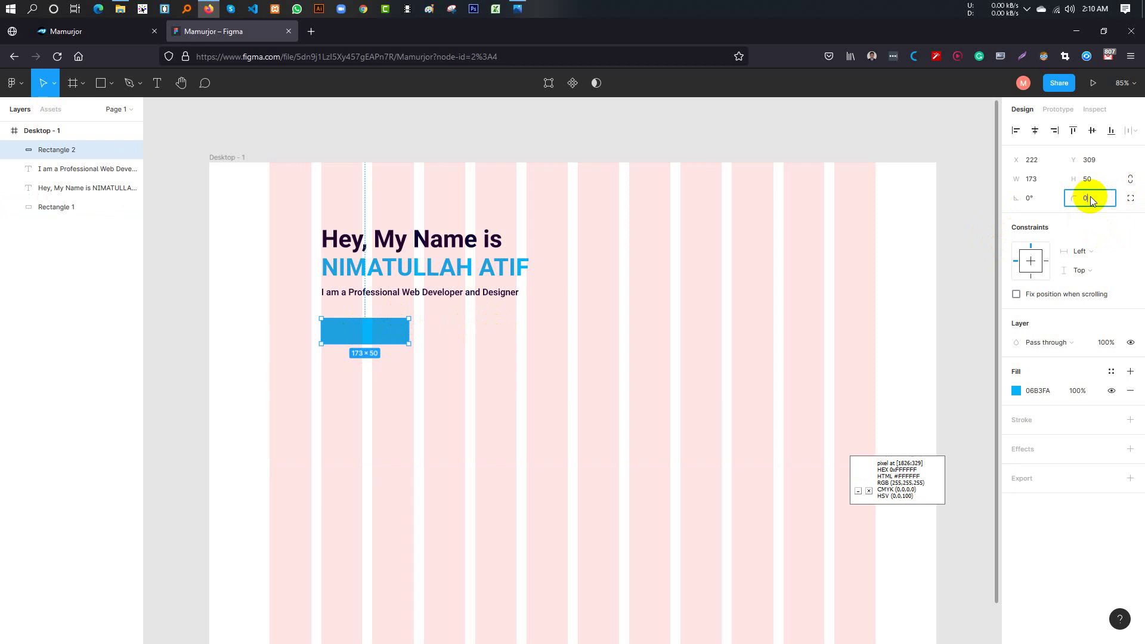
pyautogui.write('3')
pyautogui.press('Return')
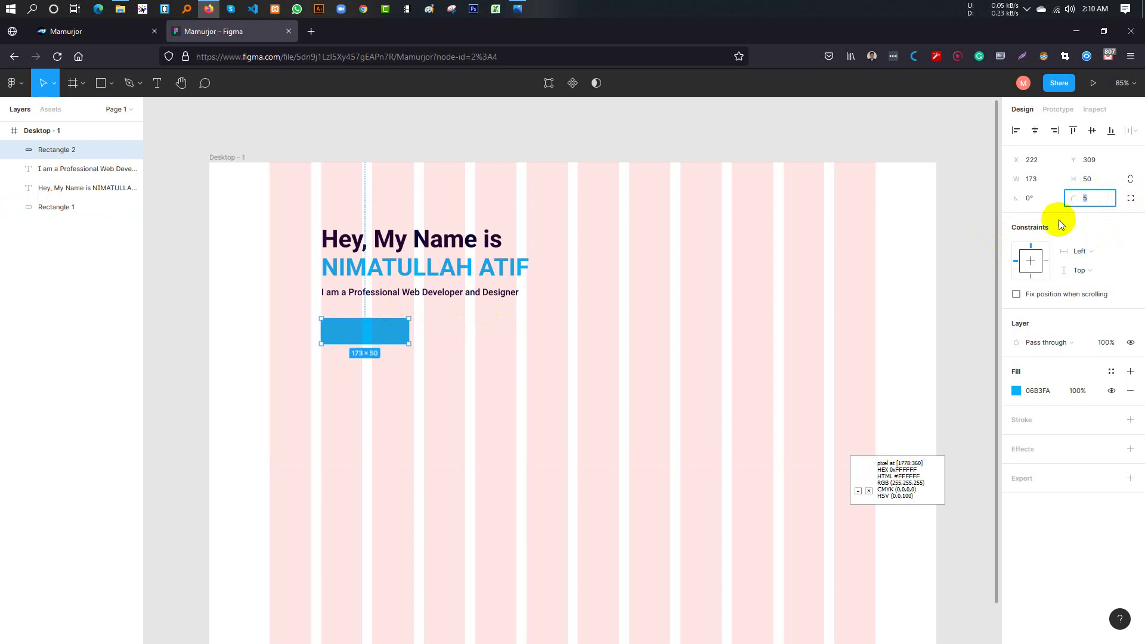
pyautogui.click(1092, 219)
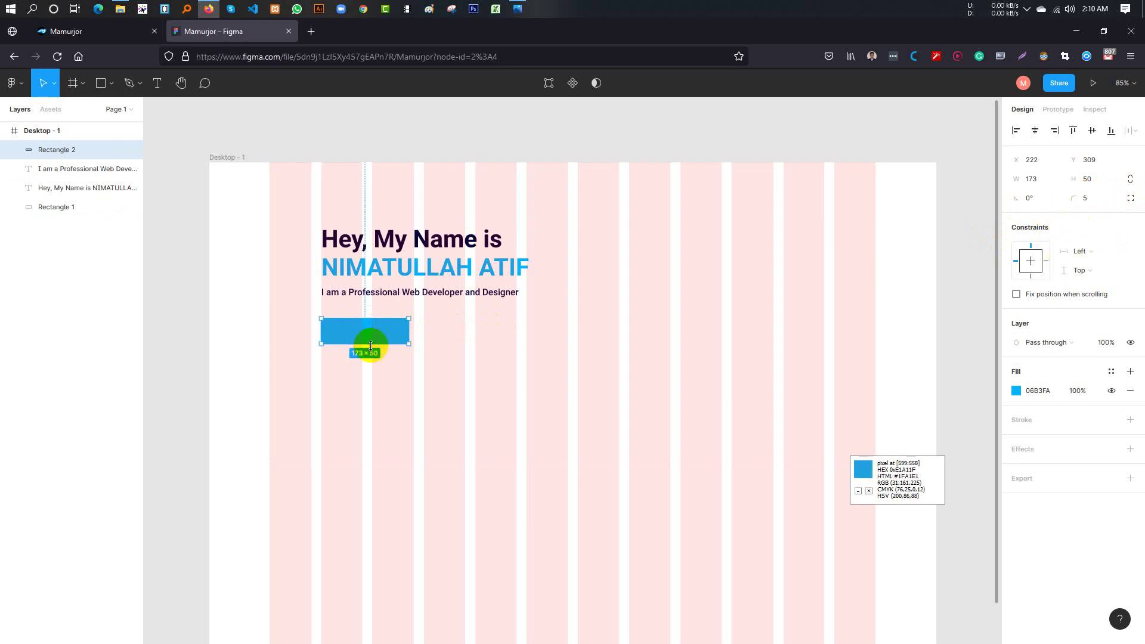
# Duplicate the subtitle onto the blue rectangle and bring it to the front
pyautogui.click(371, 297)
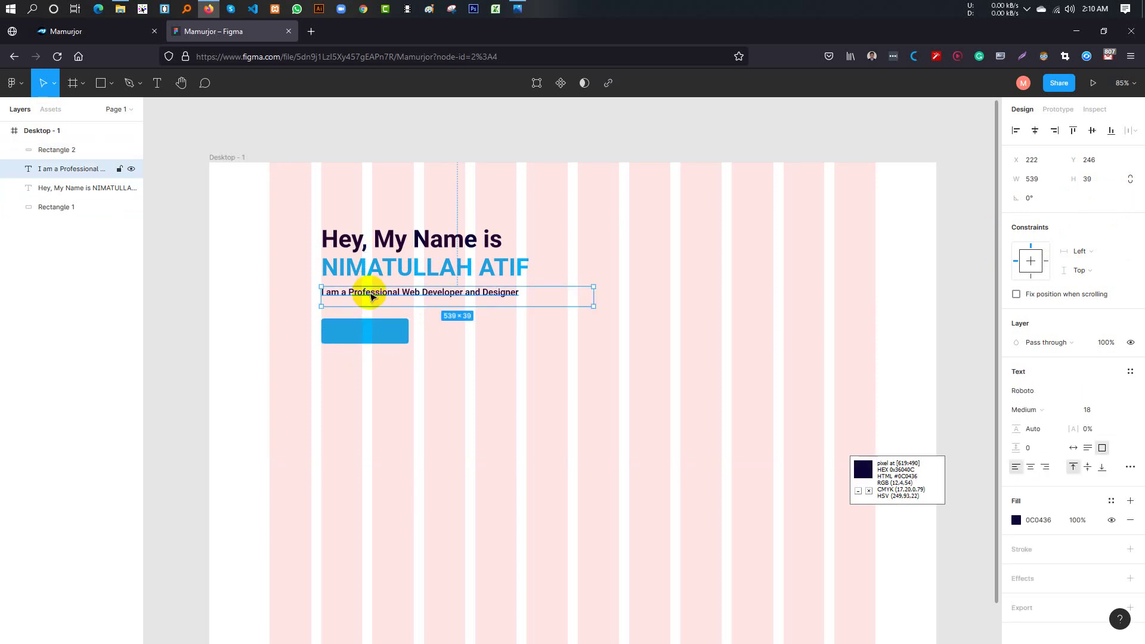
pyautogui.moveTo(371, 296); pyautogui.dragTo(378, 337)
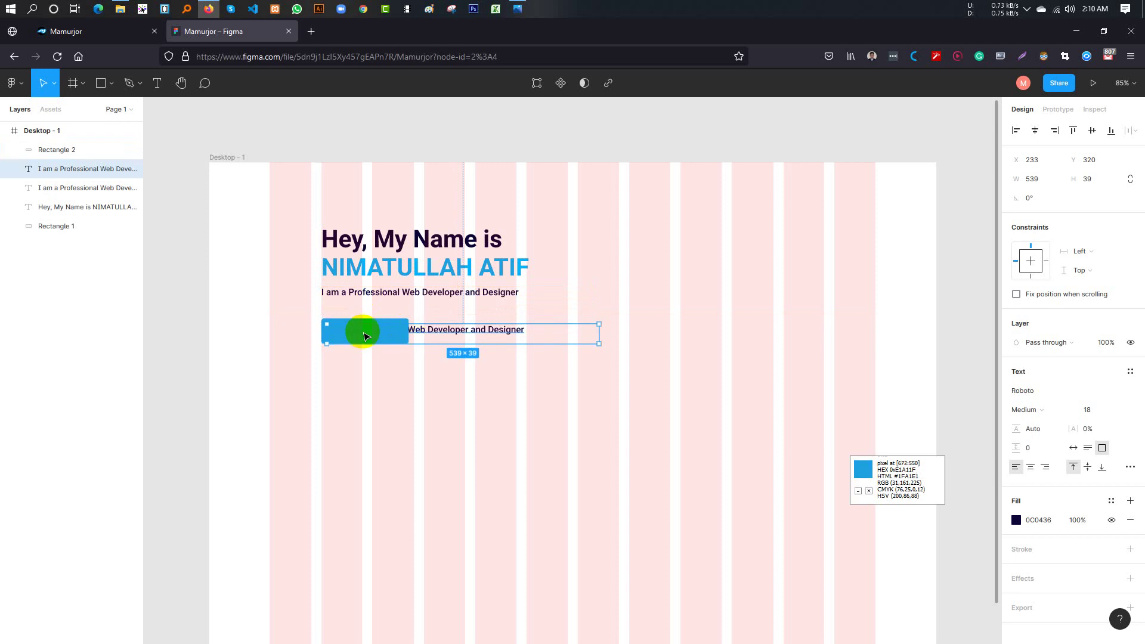
pyautogui.moveTo(378, 337); pyautogui.dragTo(380, 333)
pyautogui.rightClick(442, 335)
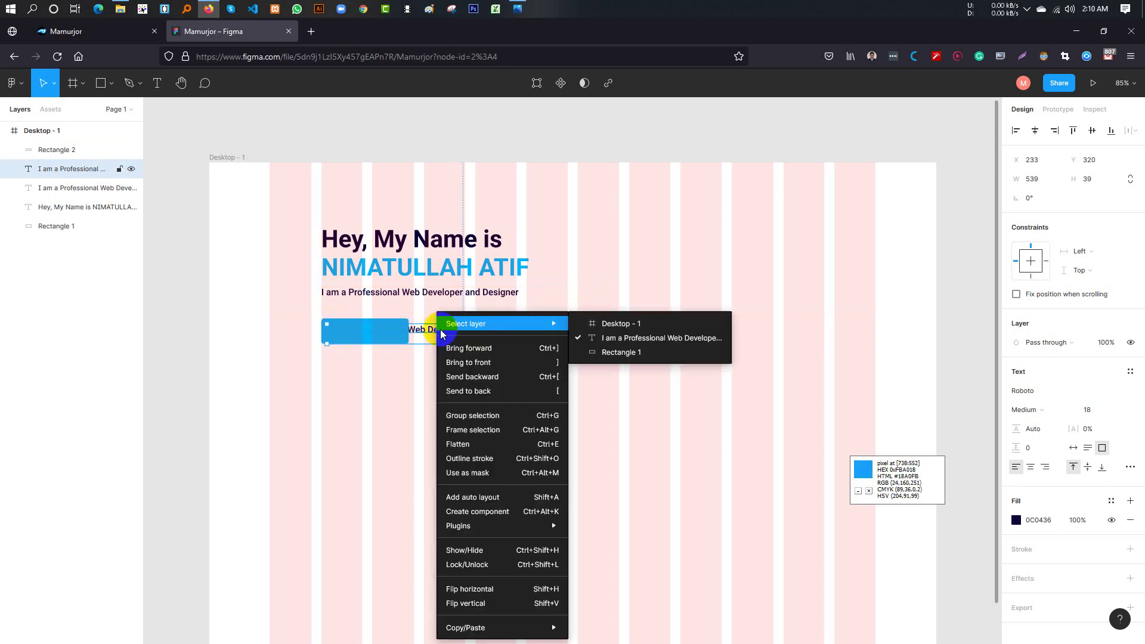
pyautogui.click(471, 363)
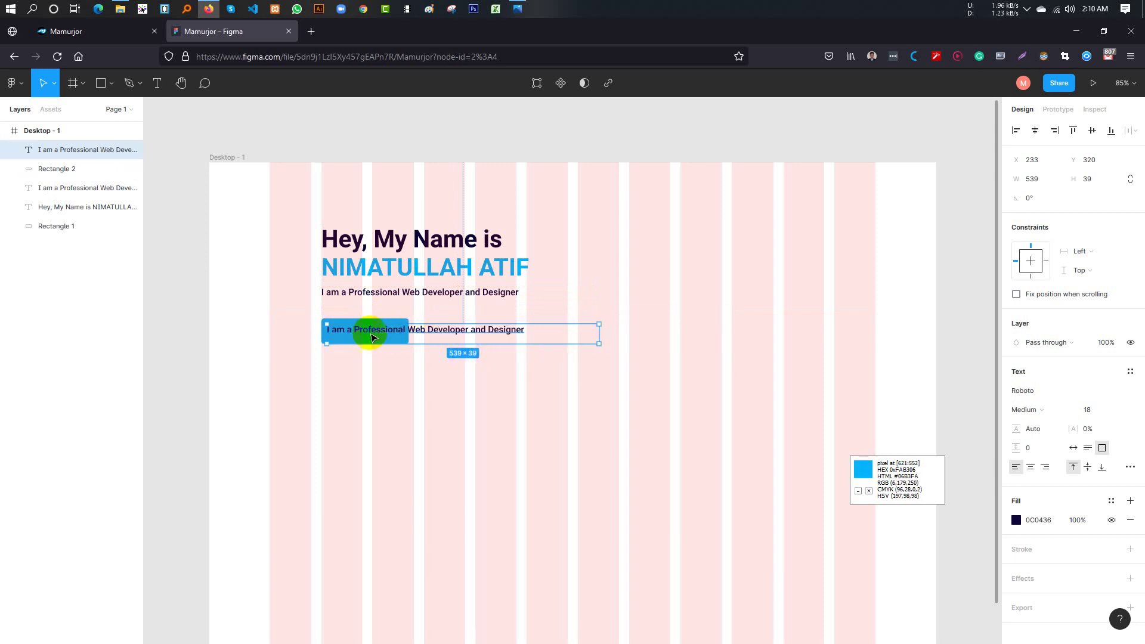
# Change the copy to 'HIRE ME', fit its box to 151 px, and centre the text
pyautogui.doubleClick(398, 336)
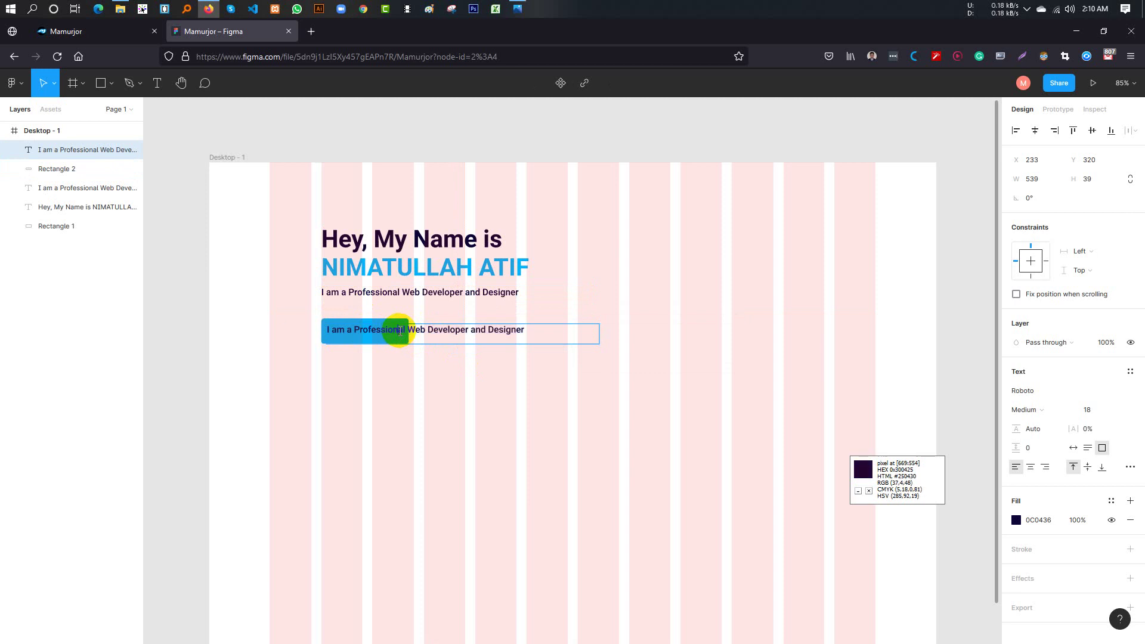
pyautogui.write('HIRE ME')
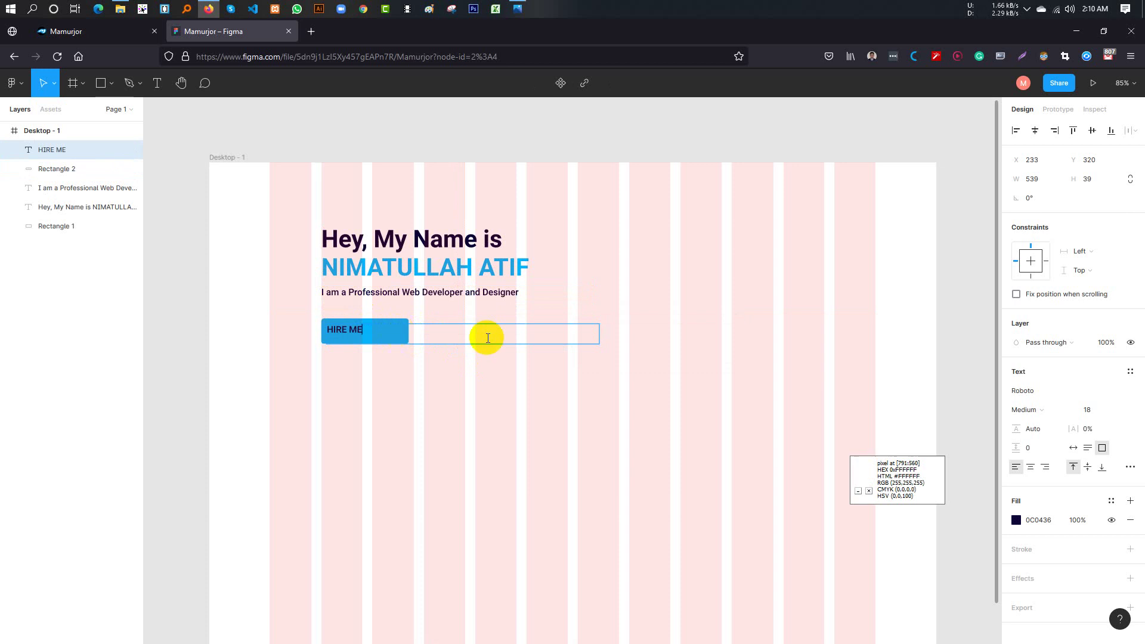
pyautogui.press('Escape')
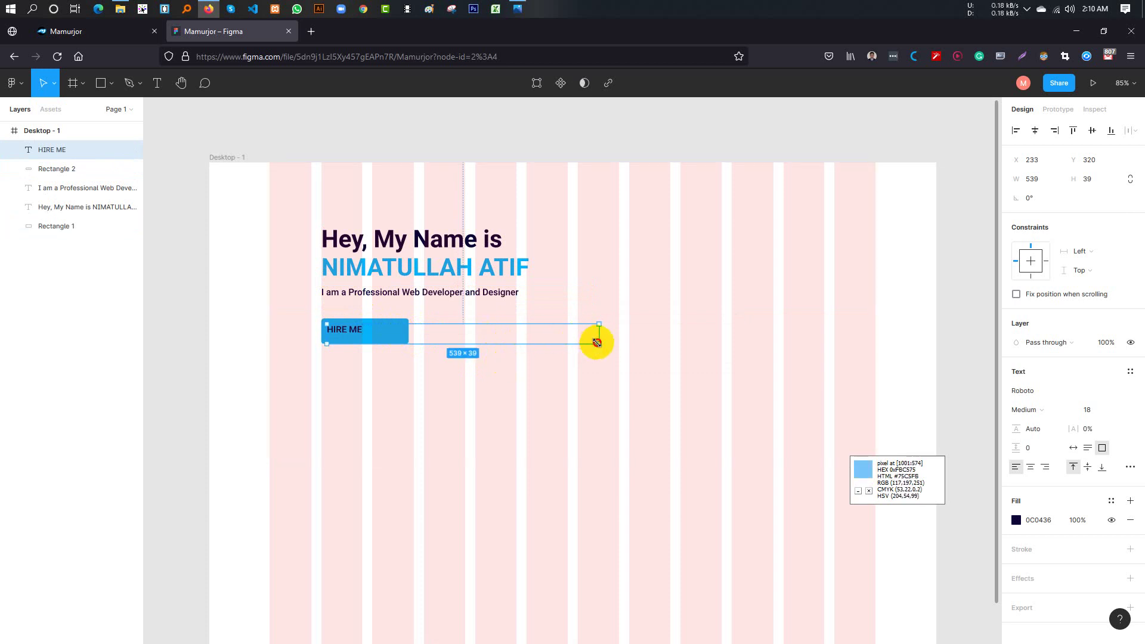
pyautogui.moveTo(597, 342); pyautogui.dragTo(402, 339)
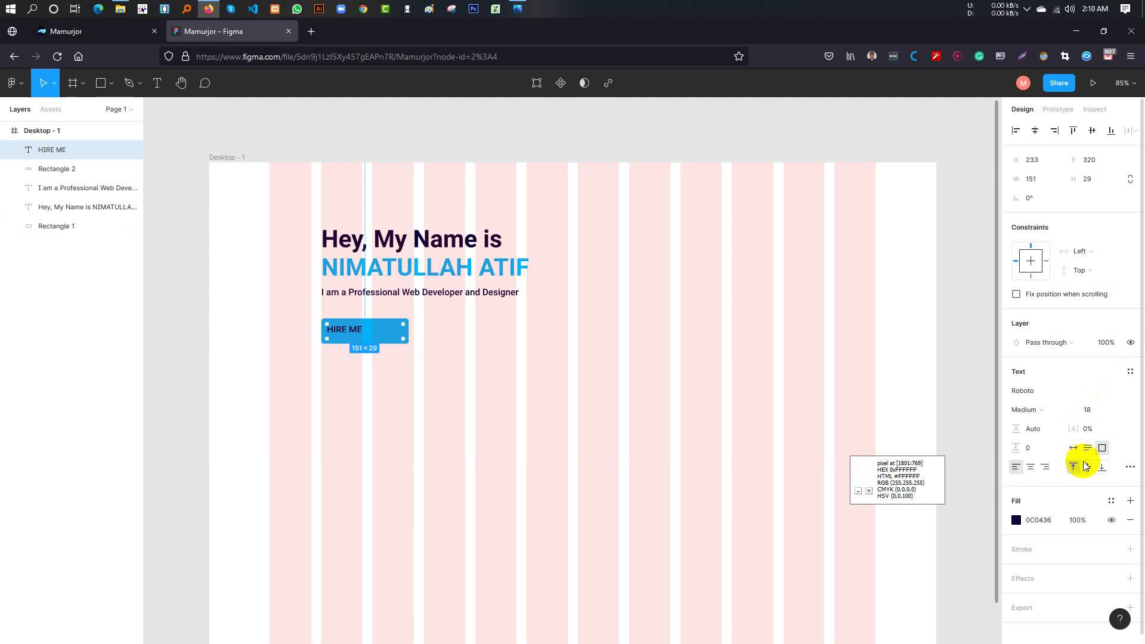
pyautogui.click(1031, 468)
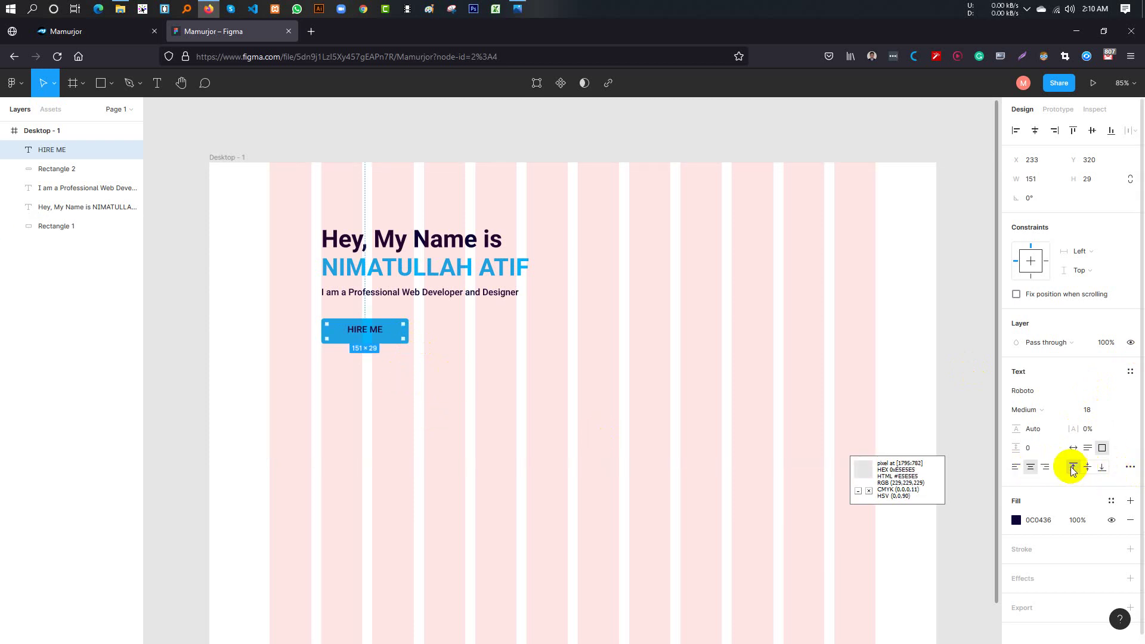
# Align the HIRE ME label's vertical centre with Rectangle 2
pyautogui.click(414, 344)
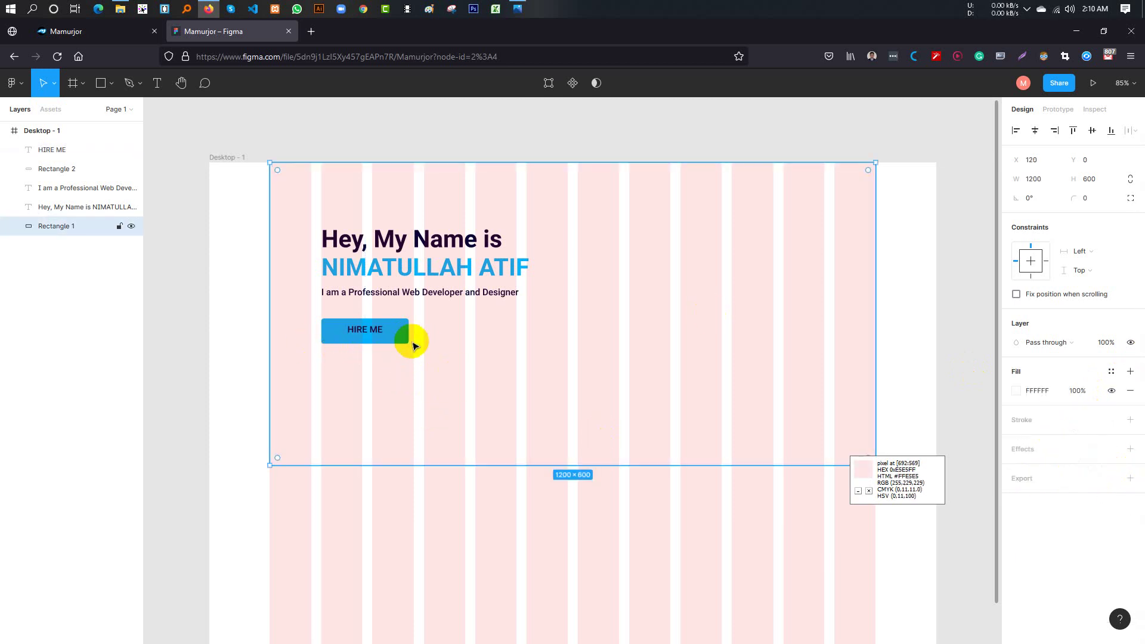
pyautogui.keyDown('shift'); pyautogui.click(366, 329); pyautogui.keyUp('shift')
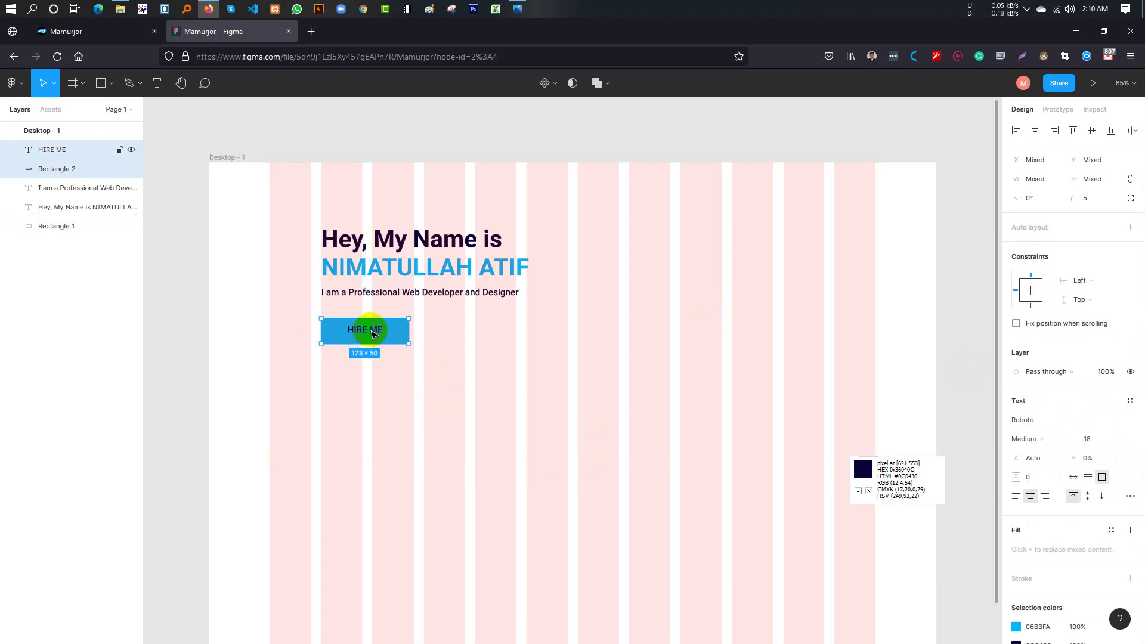
pyautogui.click(1111, 131)
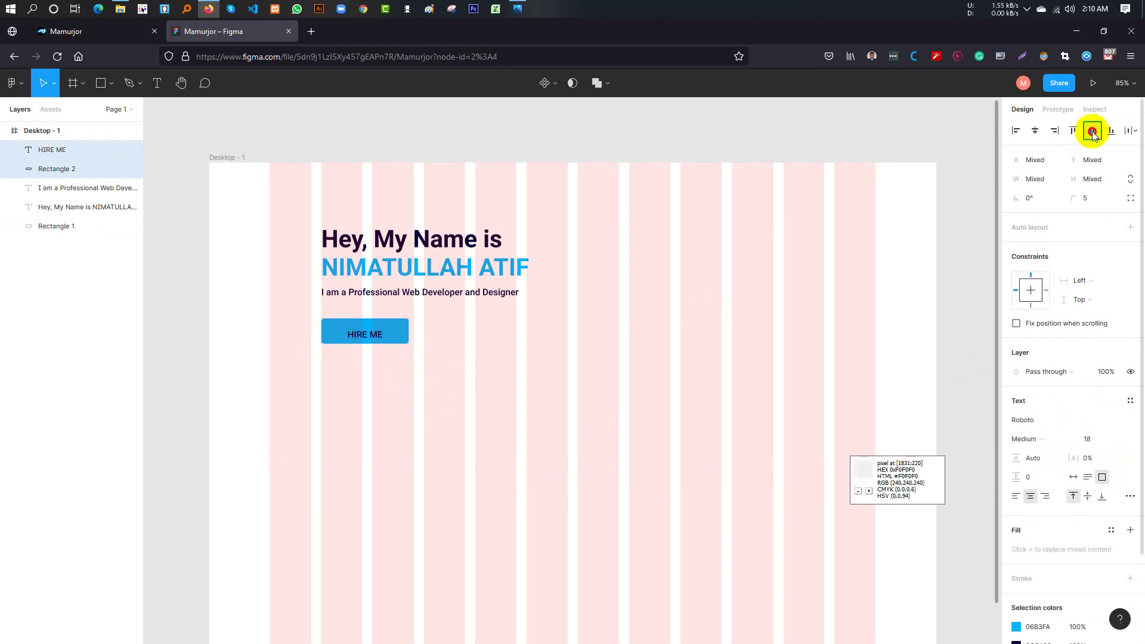
pyautogui.click(1092, 131)
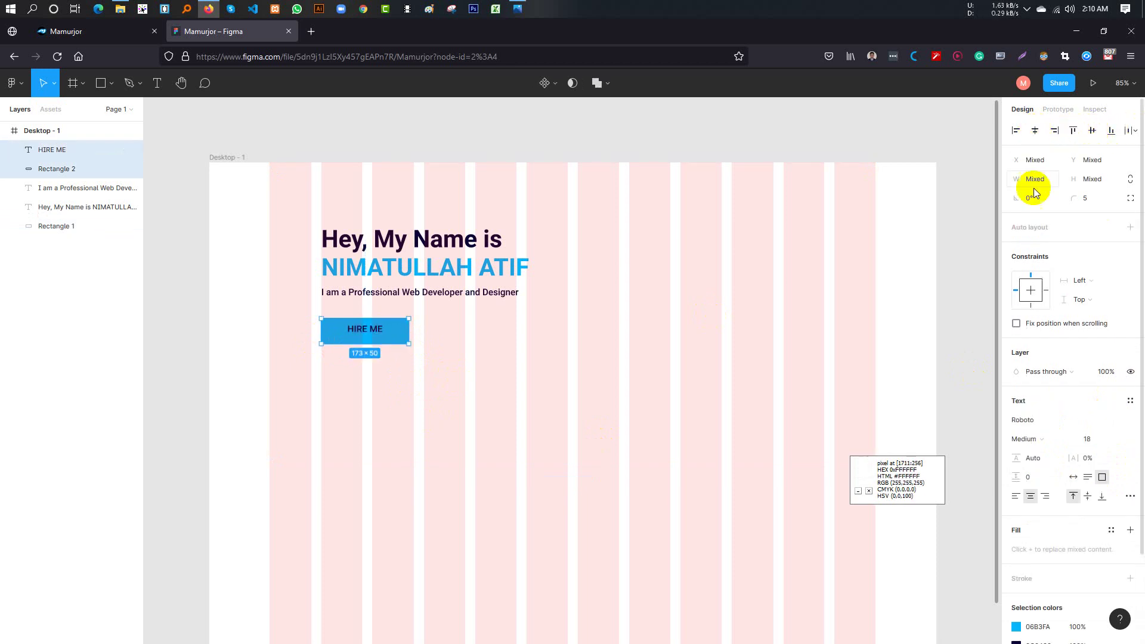
# Shorten the HIRE ME box to 28 px high and set its vertical text alignment to Middle
pyautogui.click(374, 333)
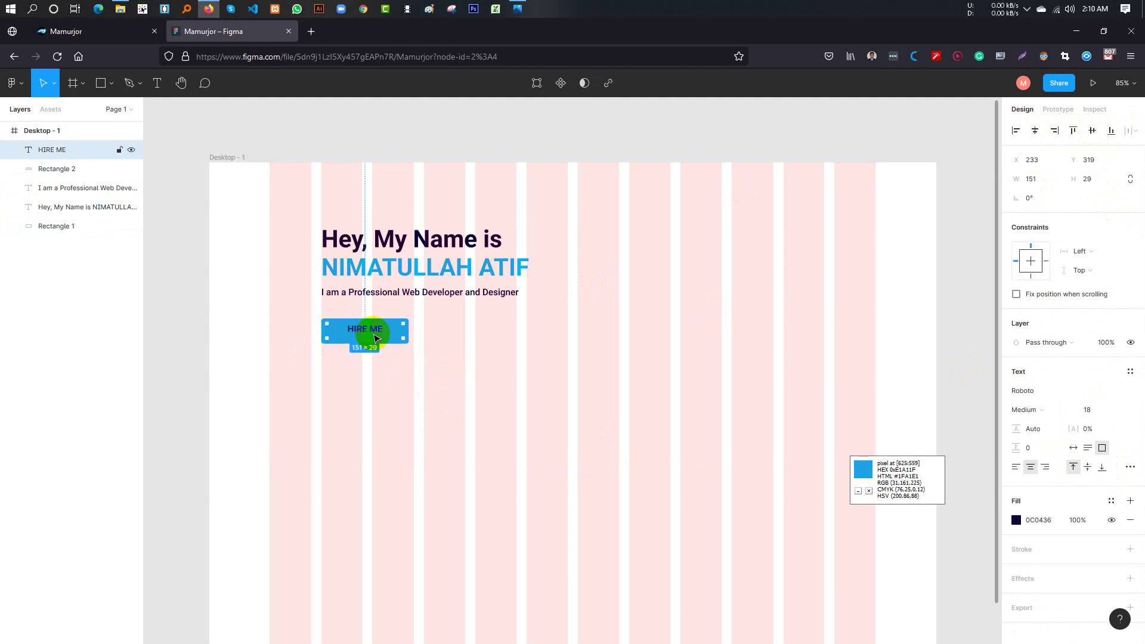
pyautogui.moveTo(374, 338); pyautogui.dragTo(376, 335)
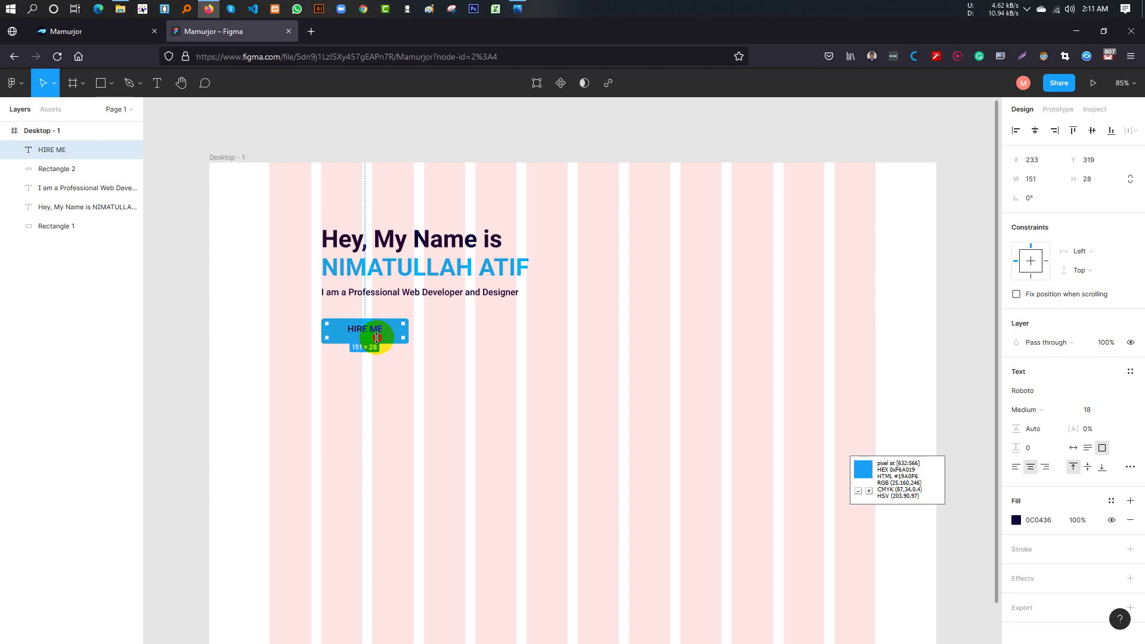
pyautogui.click(1088, 469)
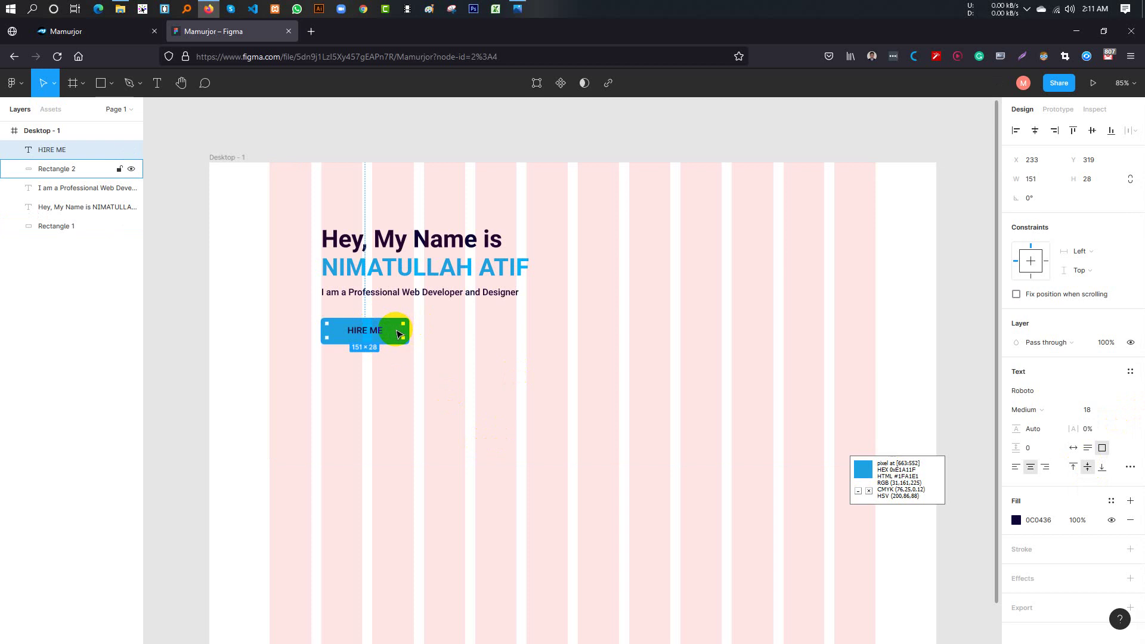
pyautogui.click(500, 379)
pyautogui.click(376, 329)
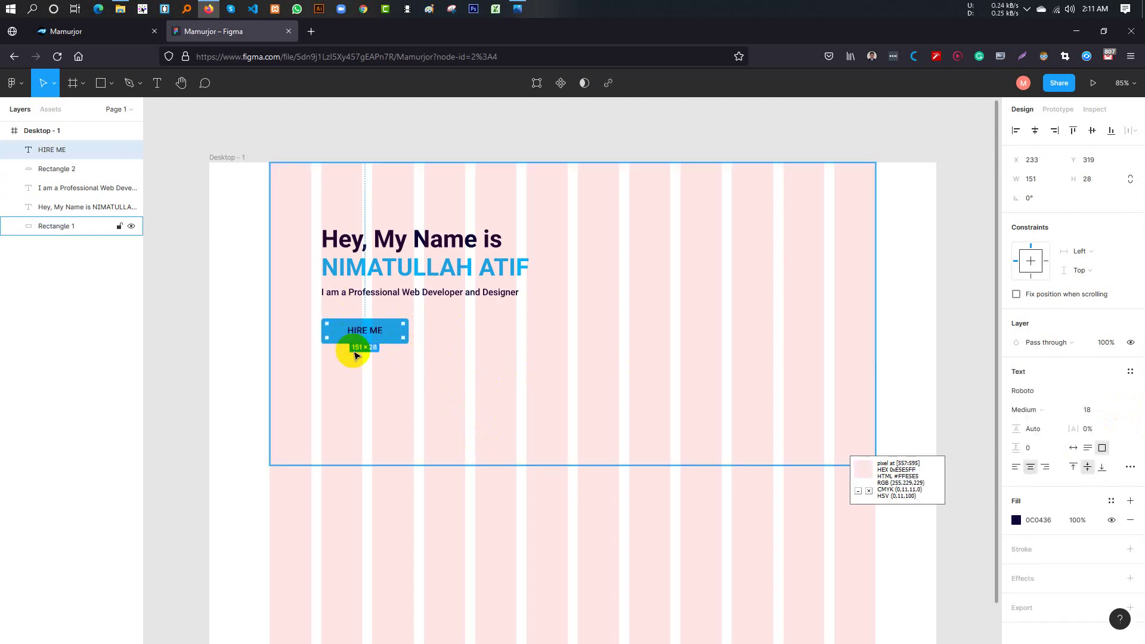
pyautogui.doubleClick(369, 332)
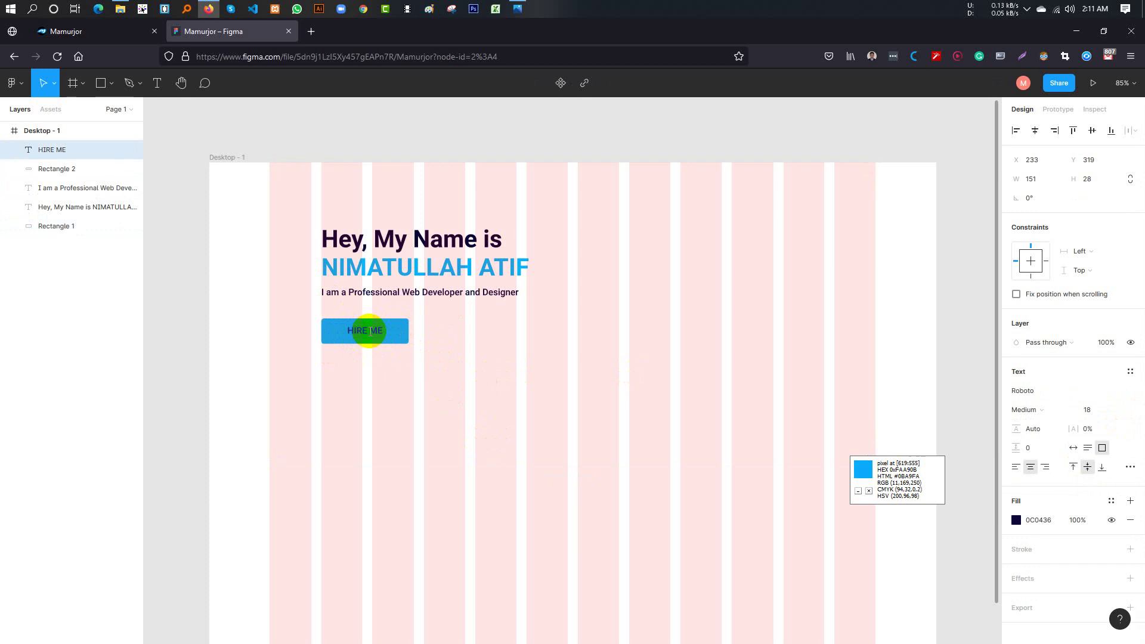
# Make the HIRE ME label white (FFFFFF) and set its weight to Bold
pyautogui.click(1017, 520)
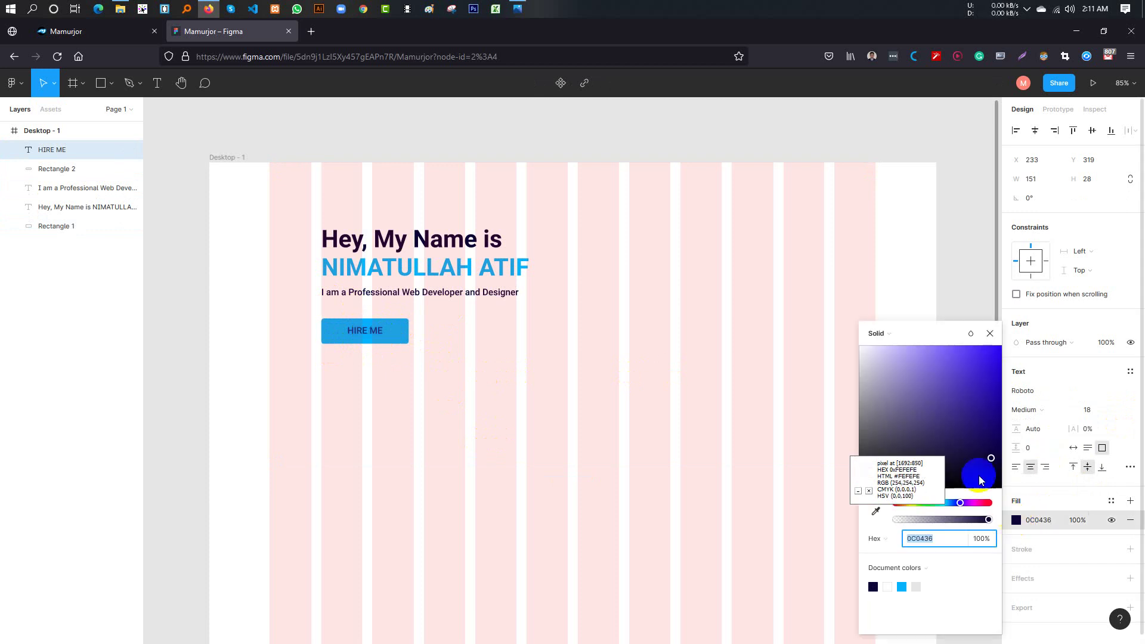
pyautogui.moveTo(979, 477); pyautogui.dragTo(855, 335)
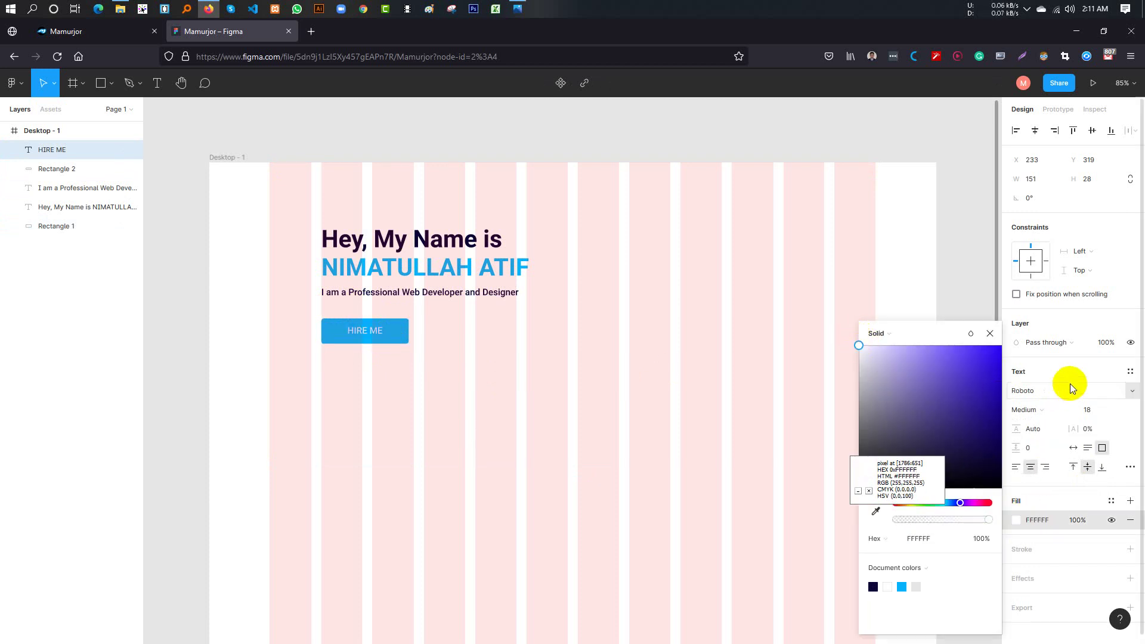
pyautogui.doubleClick(365, 330)
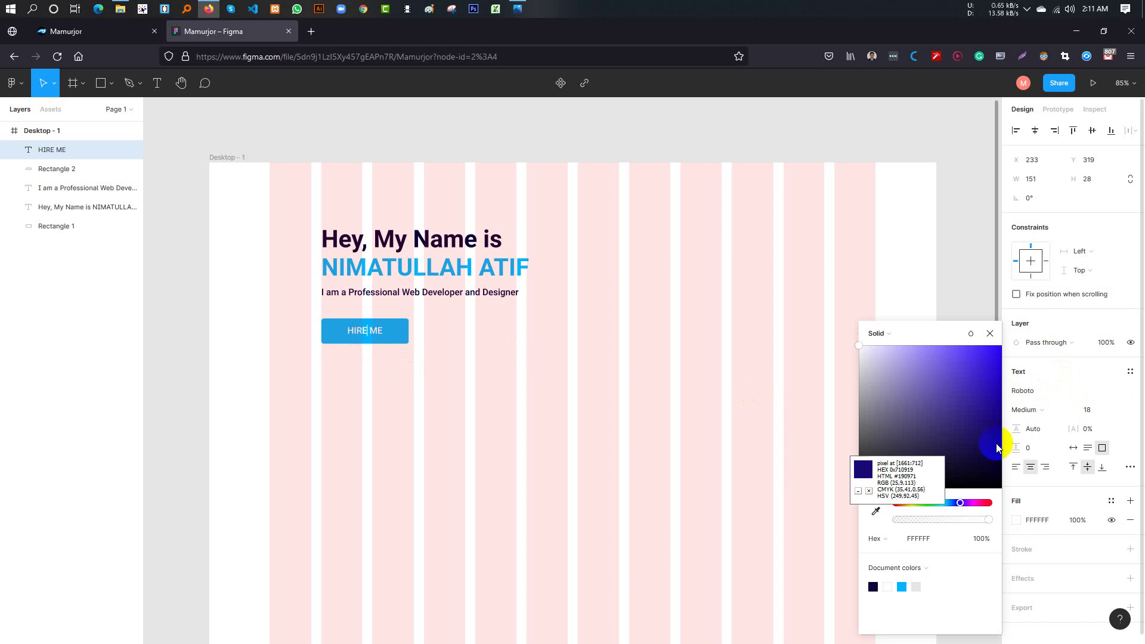
pyautogui.click(1044, 409)
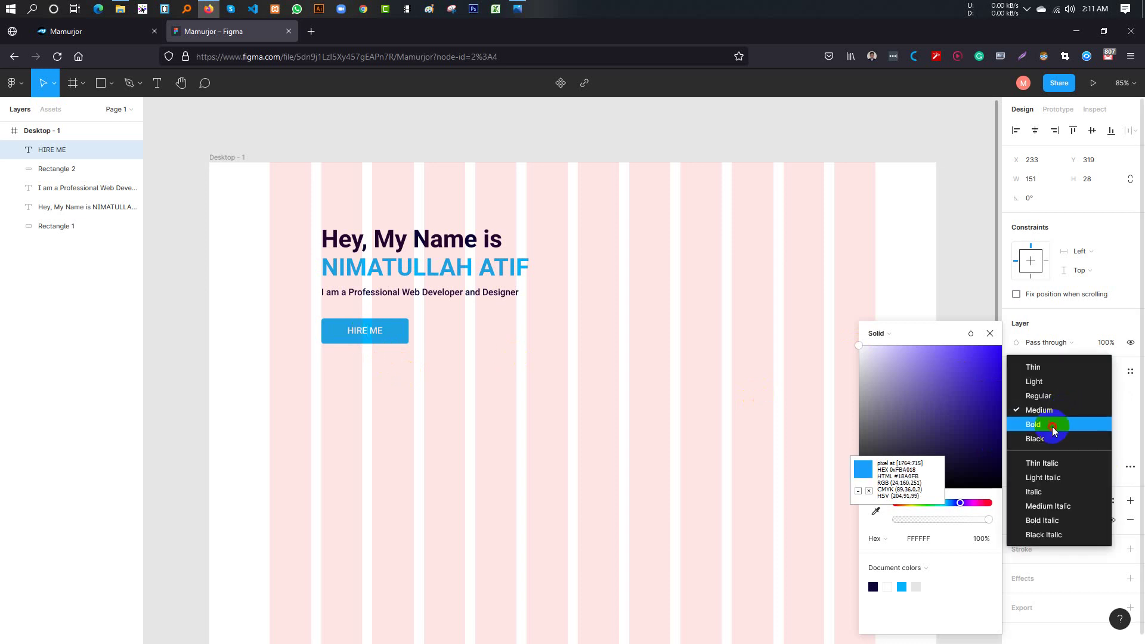
pyautogui.click(1052, 424)
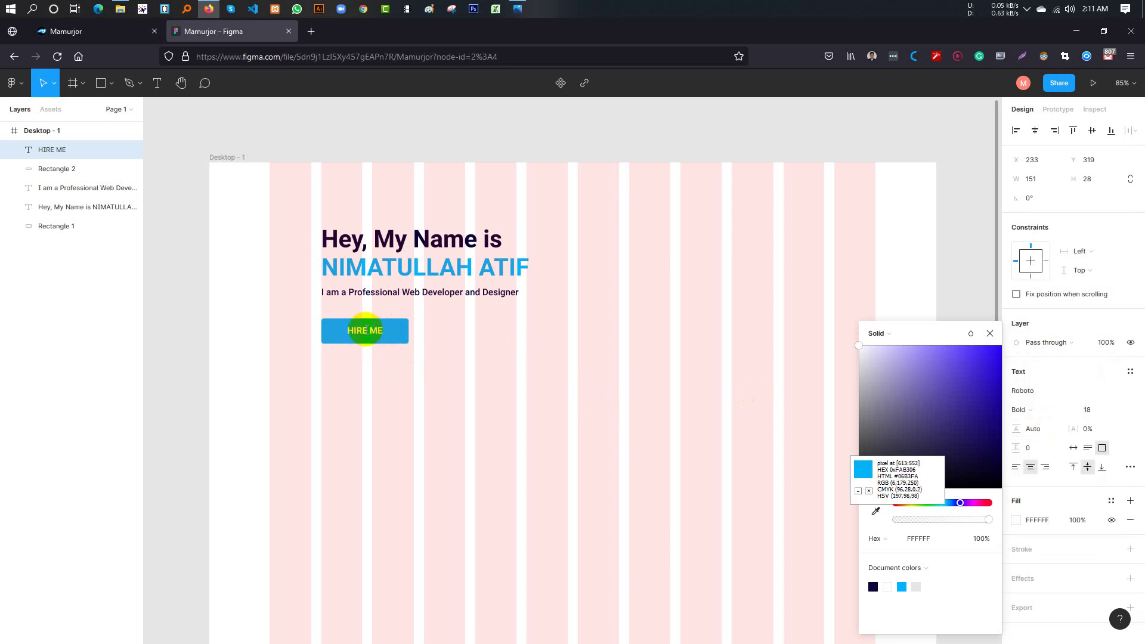
pyautogui.click(1039, 411)
pyautogui.click(1038, 410)
pyautogui.click(1071, 375)
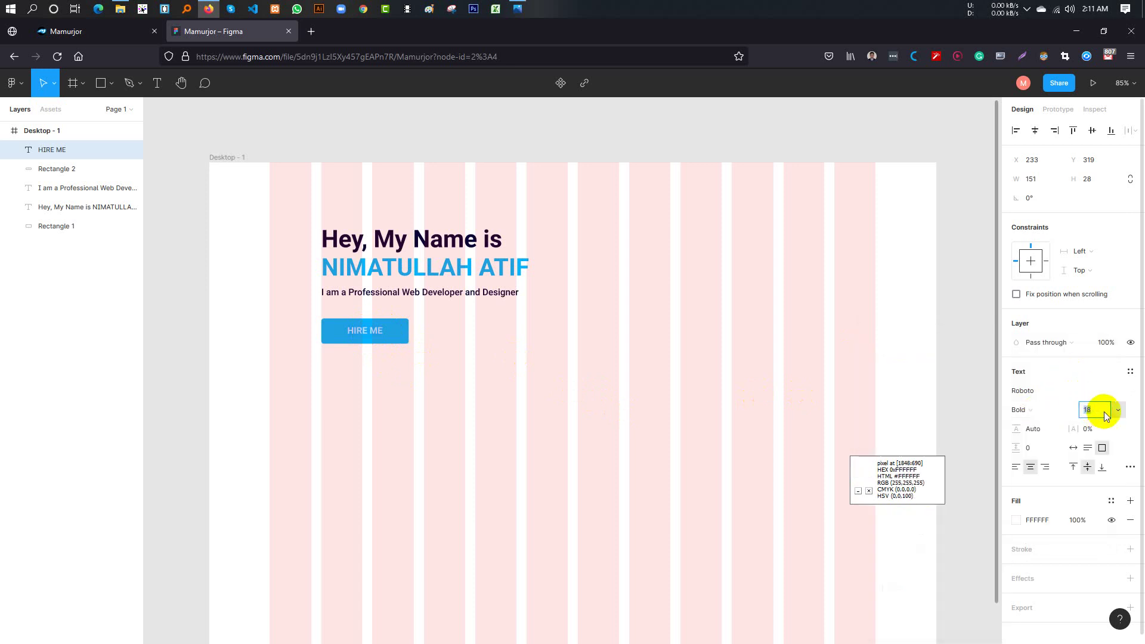
# Set the HIRE ME label's font size to 20
pyautogui.click(1116, 411)
pyautogui.click(1090, 410)
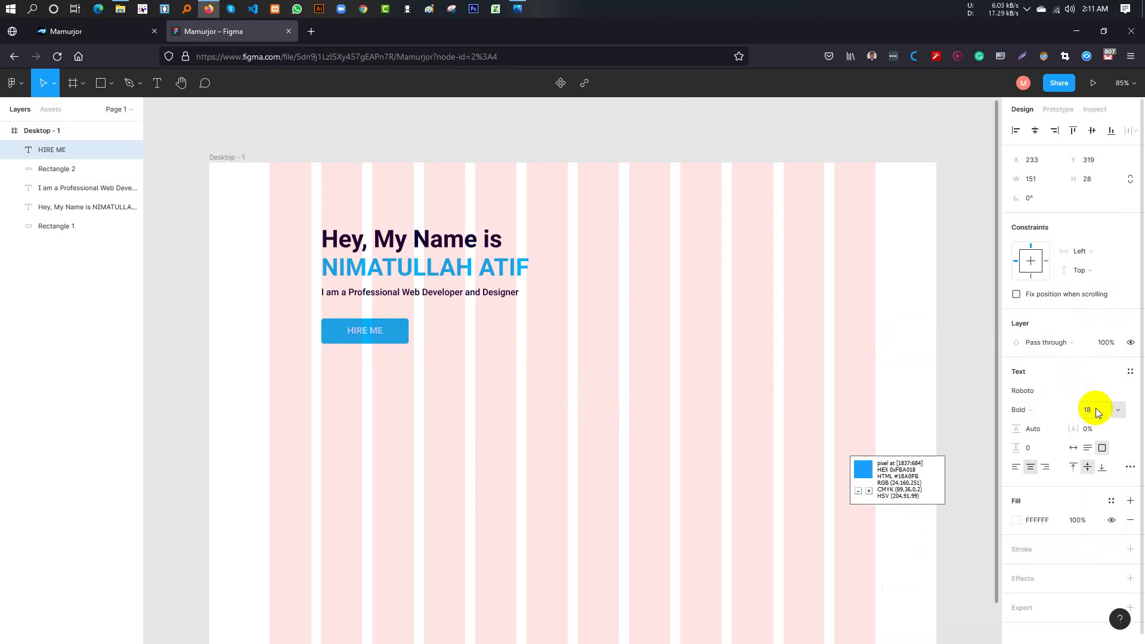
pyautogui.write('28')
pyautogui.press('Return')
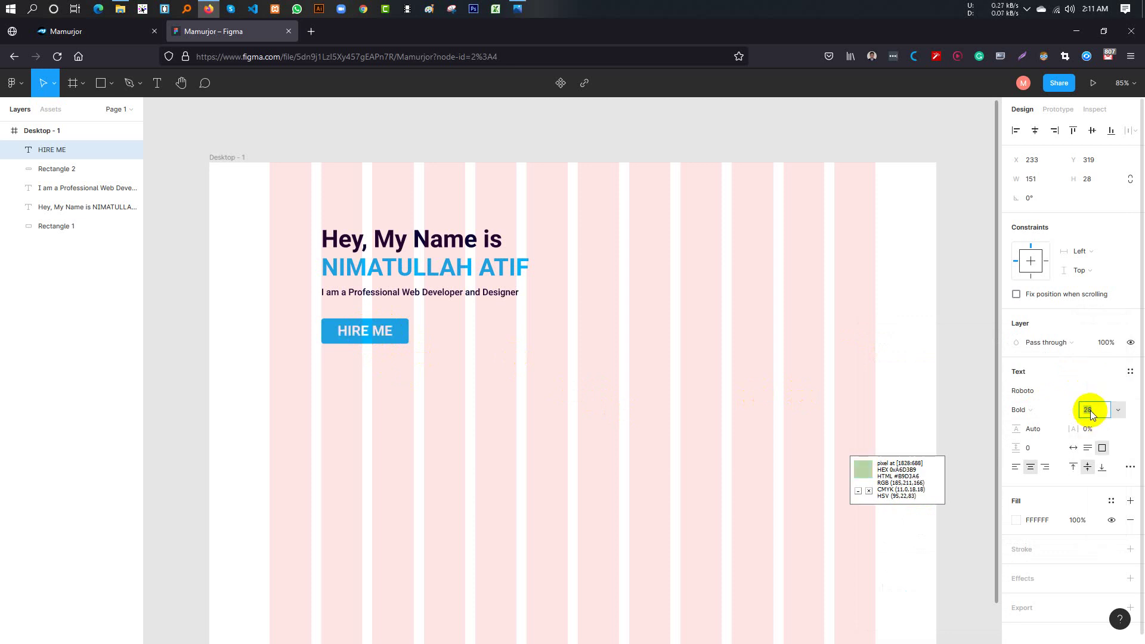
pyautogui.press('Down')
pyautogui.press('Down')
pyautogui.press('Down')
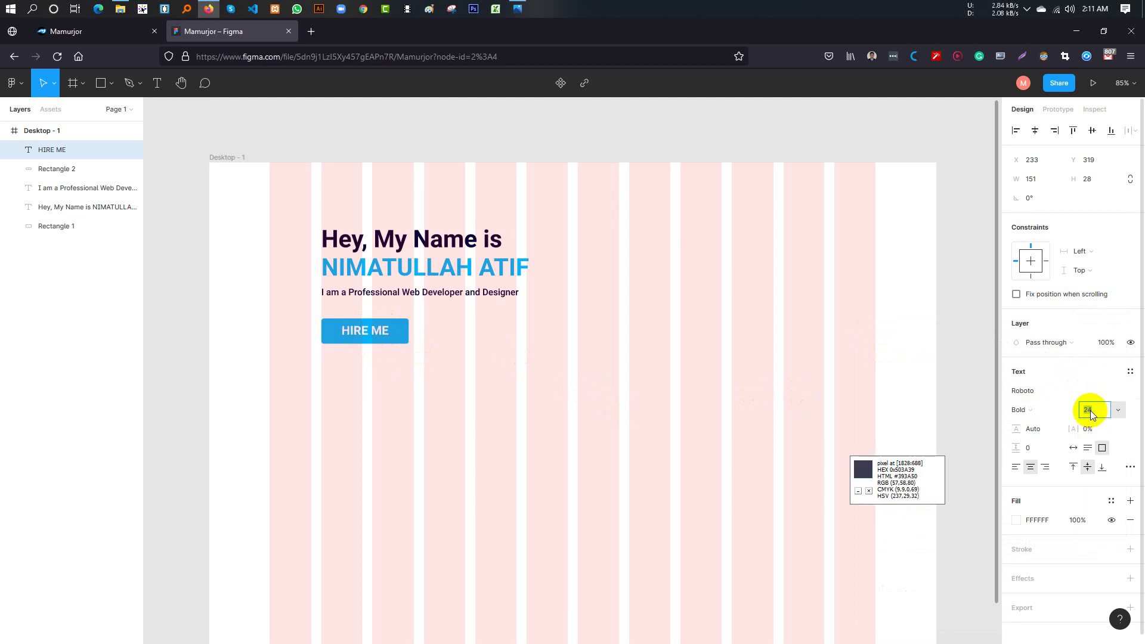
pyautogui.press('Down')
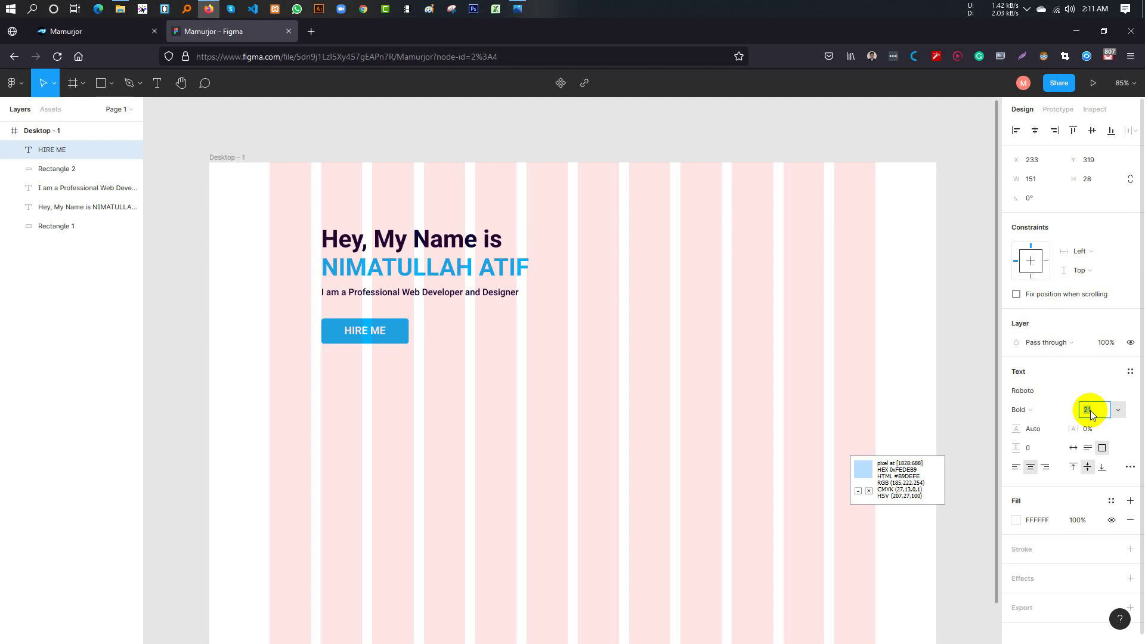
pyautogui.press('Down')
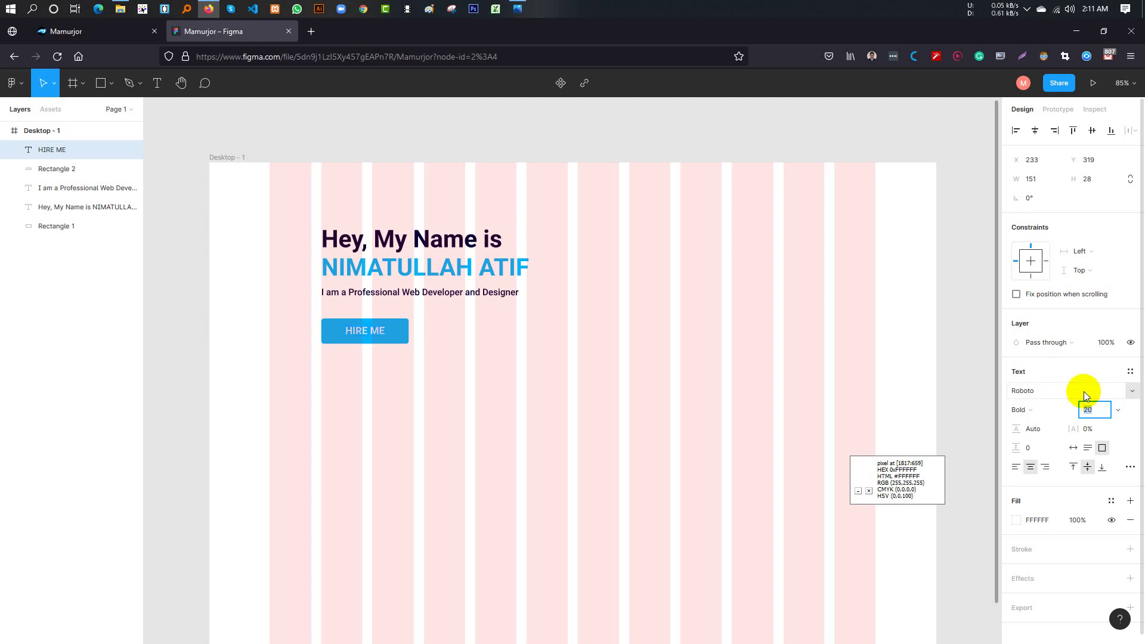
pyautogui.press('Return')
pyautogui.click(459, 374)
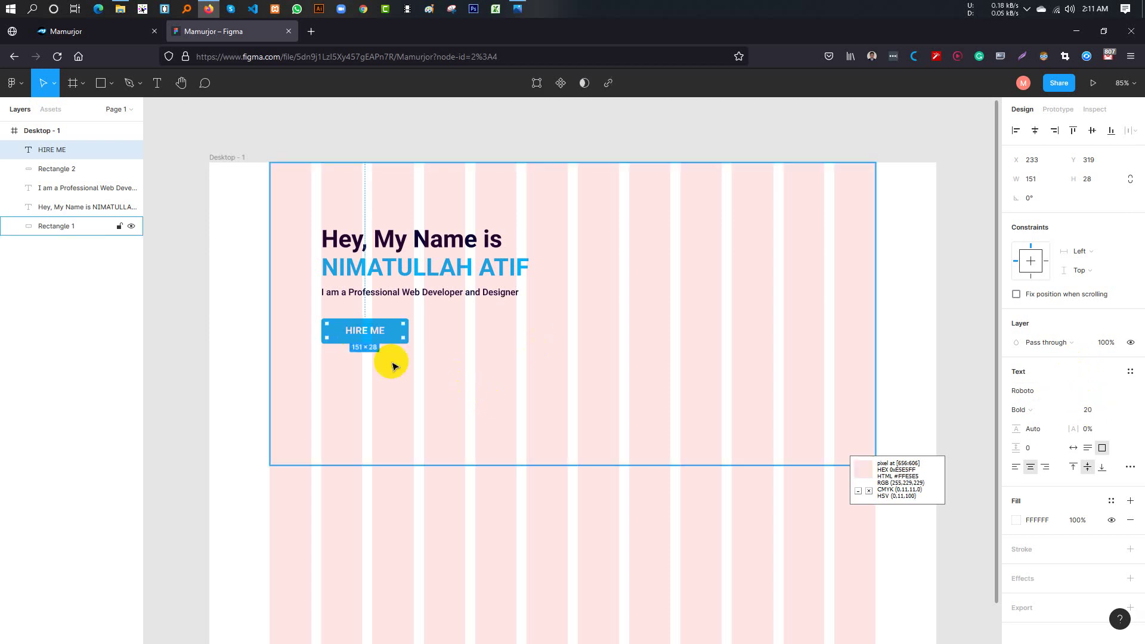
# Group the HIRE ME label with its blue button rectangle
pyautogui.click(366, 344)
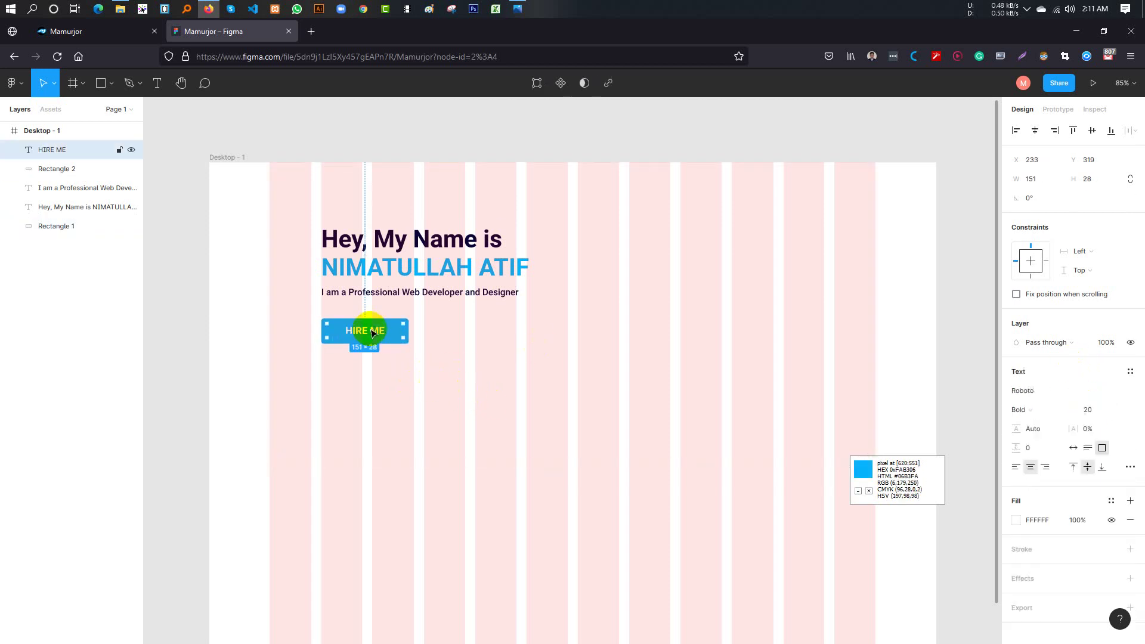
pyautogui.click(406, 341)
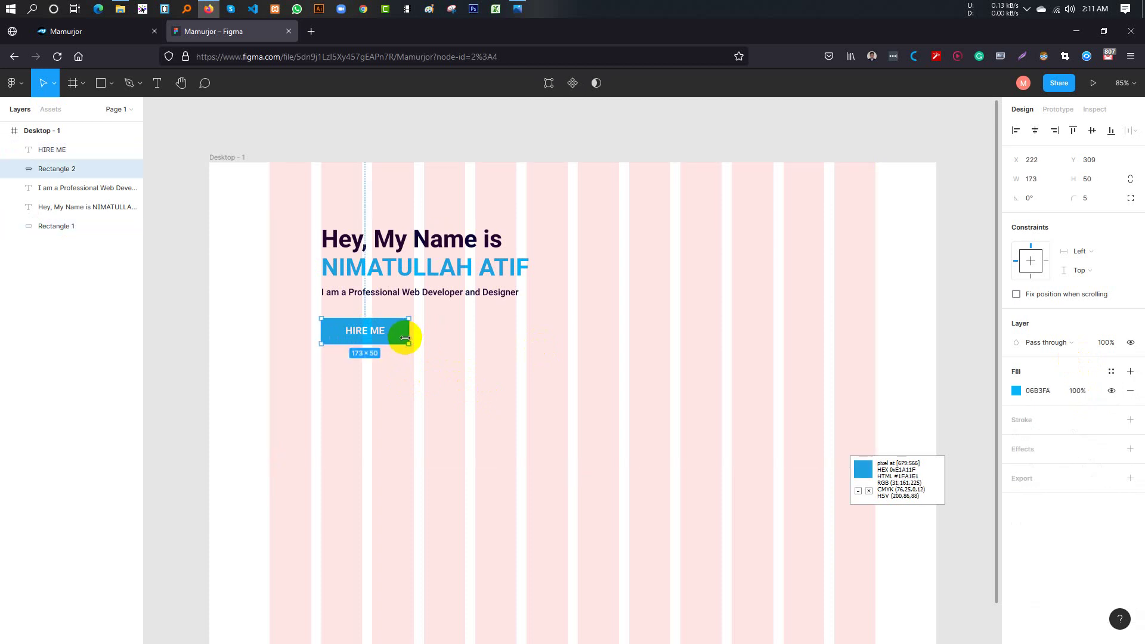
pyautogui.keyDown('shift'); pyautogui.click(376, 338); pyautogui.keyUp('shift')
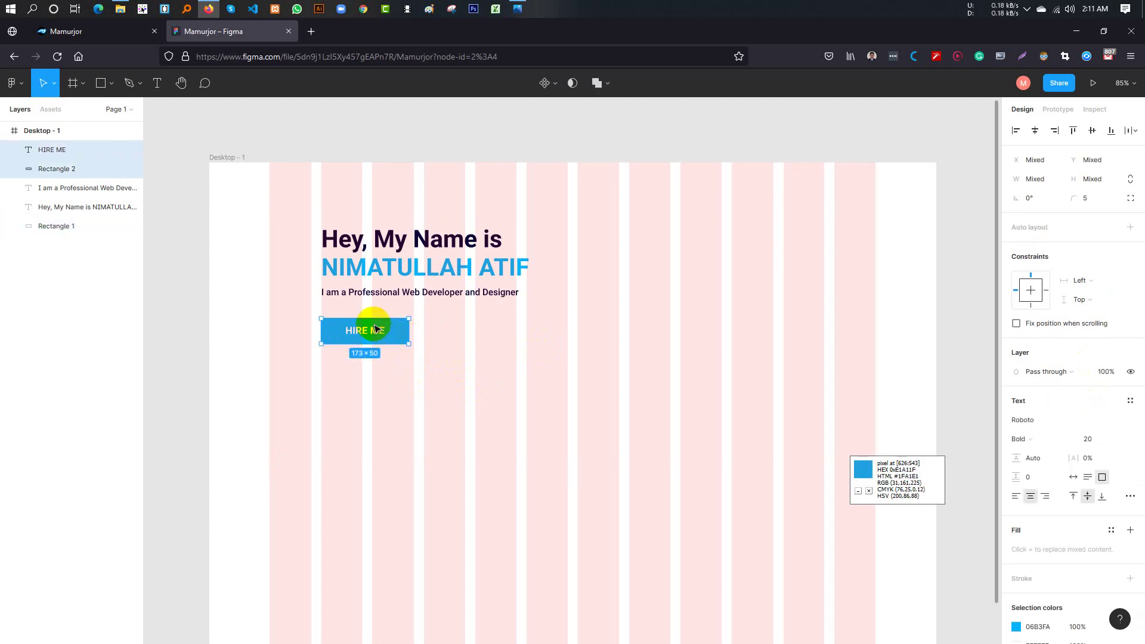
pyautogui.hotkey('ctrl', 'g')
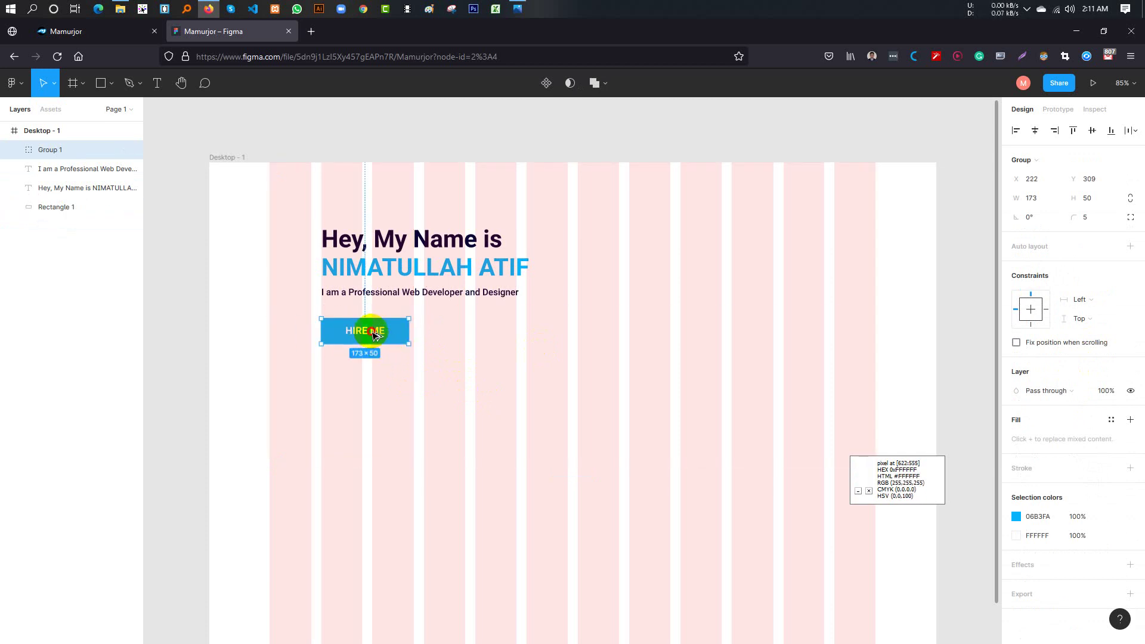
# Duplicate the HIRE ME button to its right and relabel the copy 'DOWNLOAD CV'
pyautogui.moveTo(374, 335); pyautogui.dragTo(475, 338)
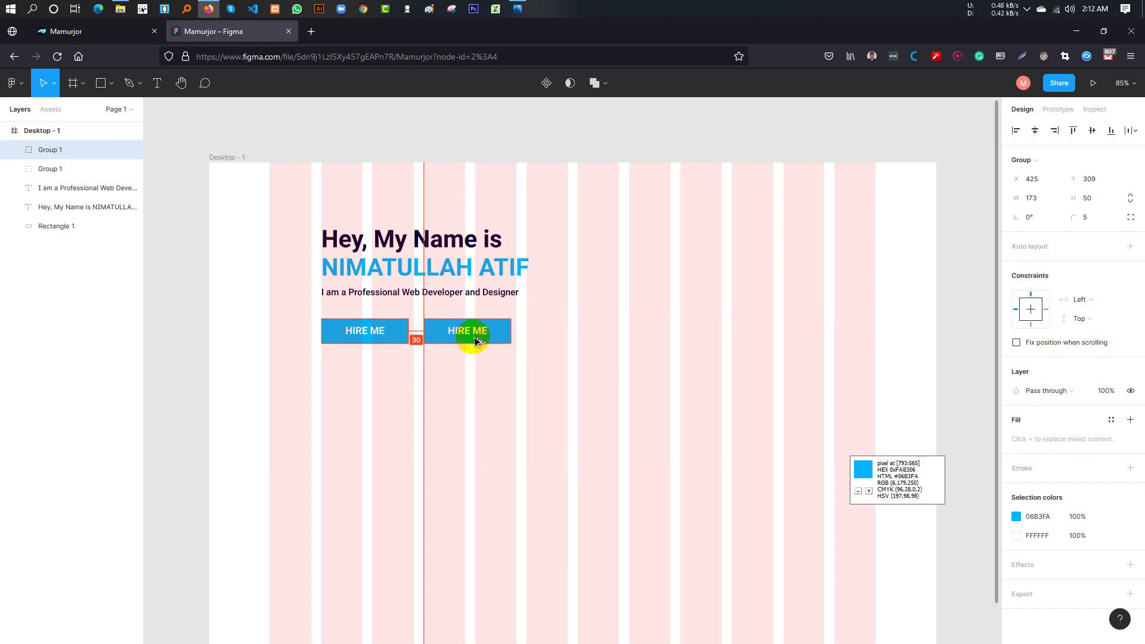
pyautogui.doubleClick(475, 339)
pyautogui.doubleClick(465, 331)
pyautogui.write('DOWNLOAD CV')
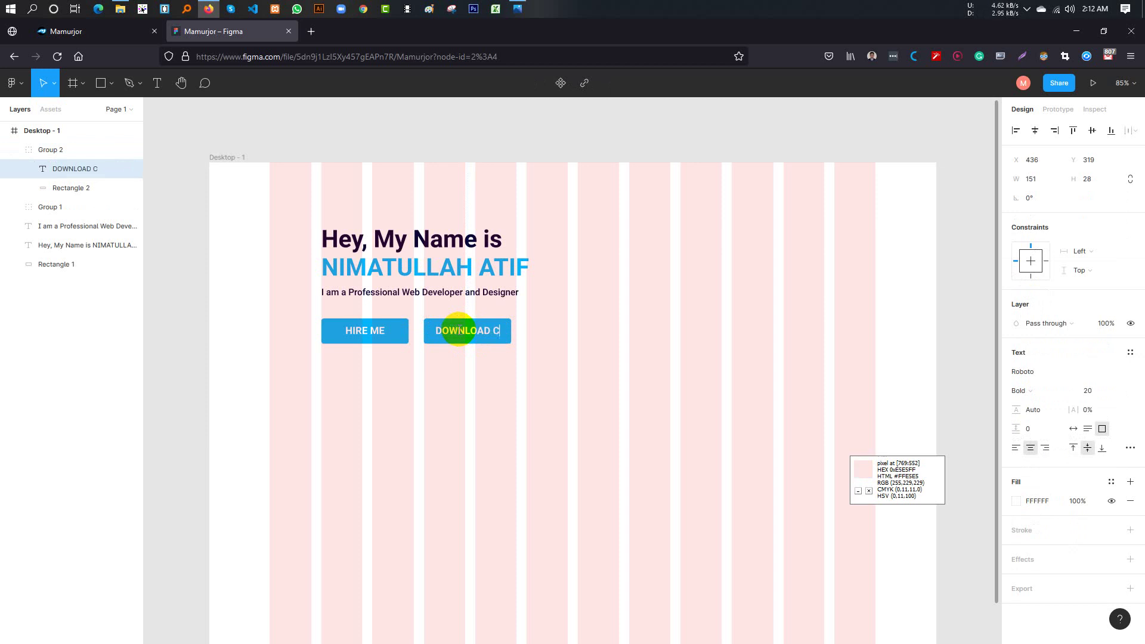
pyautogui.click(541, 352)
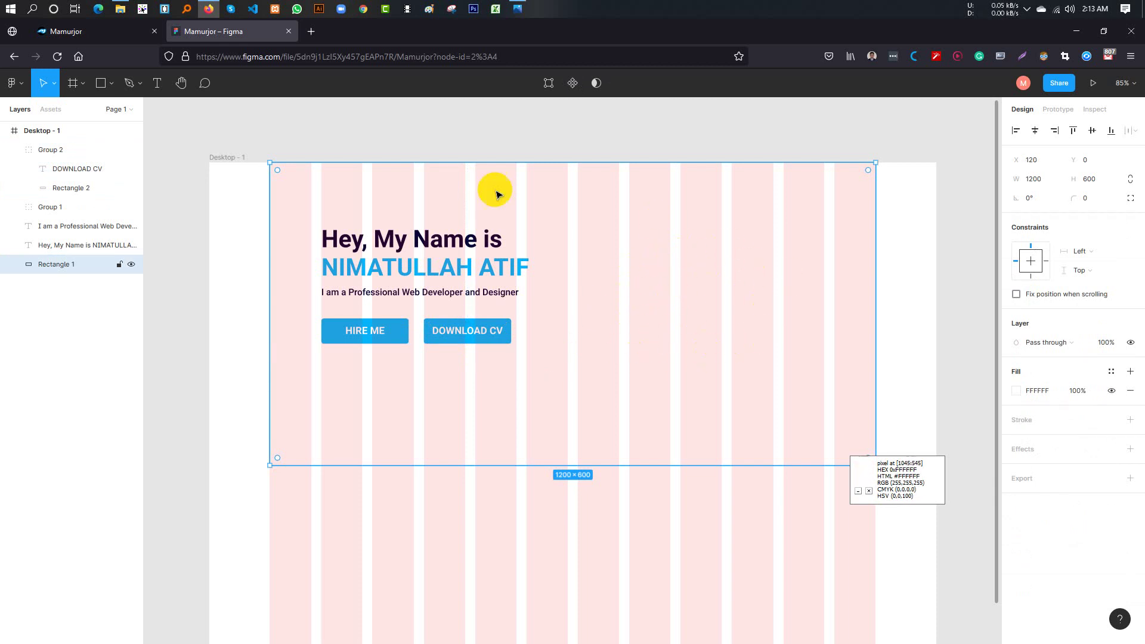
# Browse the reference design and inspiration folder, selecting the fourth reference mockup
pyautogui.click(517, 9)
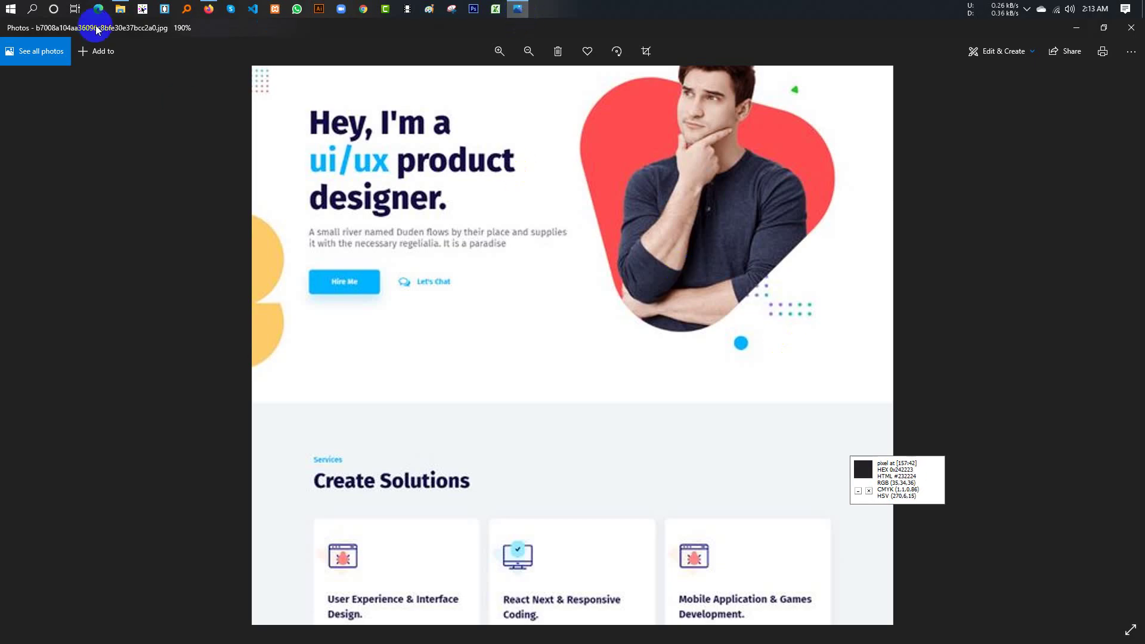
pyautogui.click(123, 8)
pyautogui.click(365, 102)
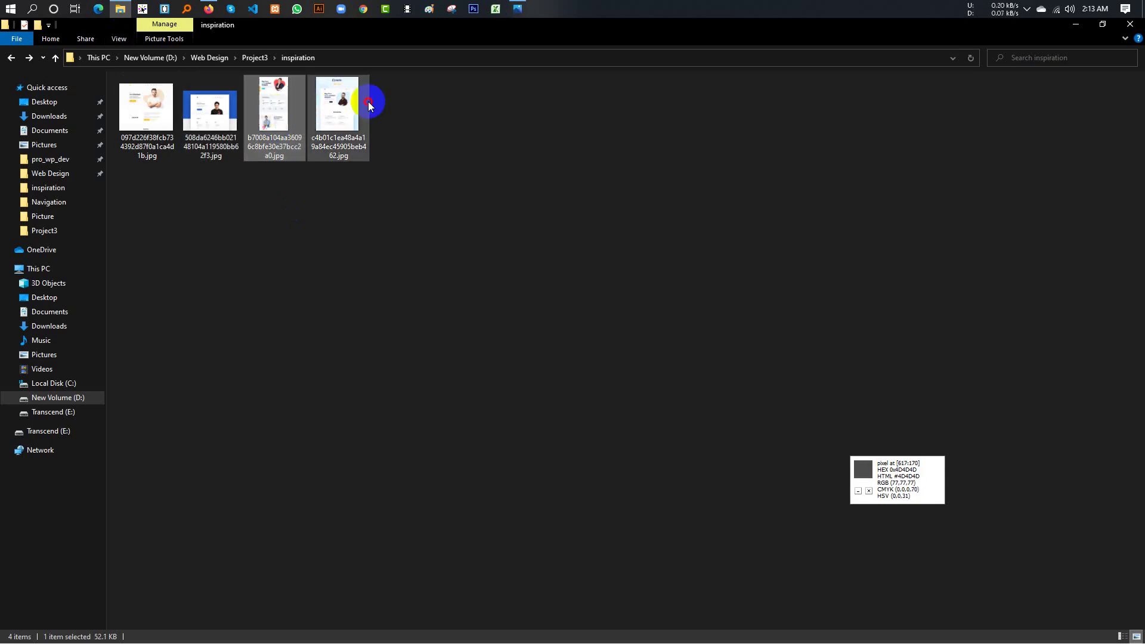
pyautogui.moveTo(338, 106)
pyautogui.mouseDown()
pyautogui.moveTo(216, 37)
pyautogui.moveTo(312, 34)
pyautogui.mouseUp()
# Search Google Images for 'web developer portfolio transparent image' in a new tab
pyautogui.click(310, 34)
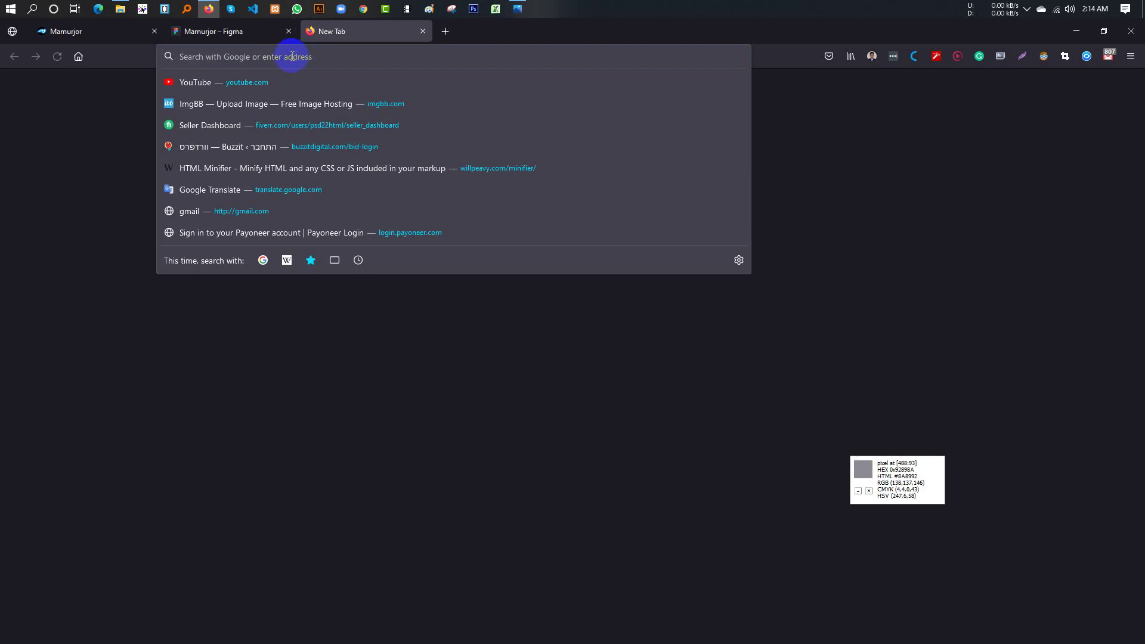
pyautogui.write('web ')
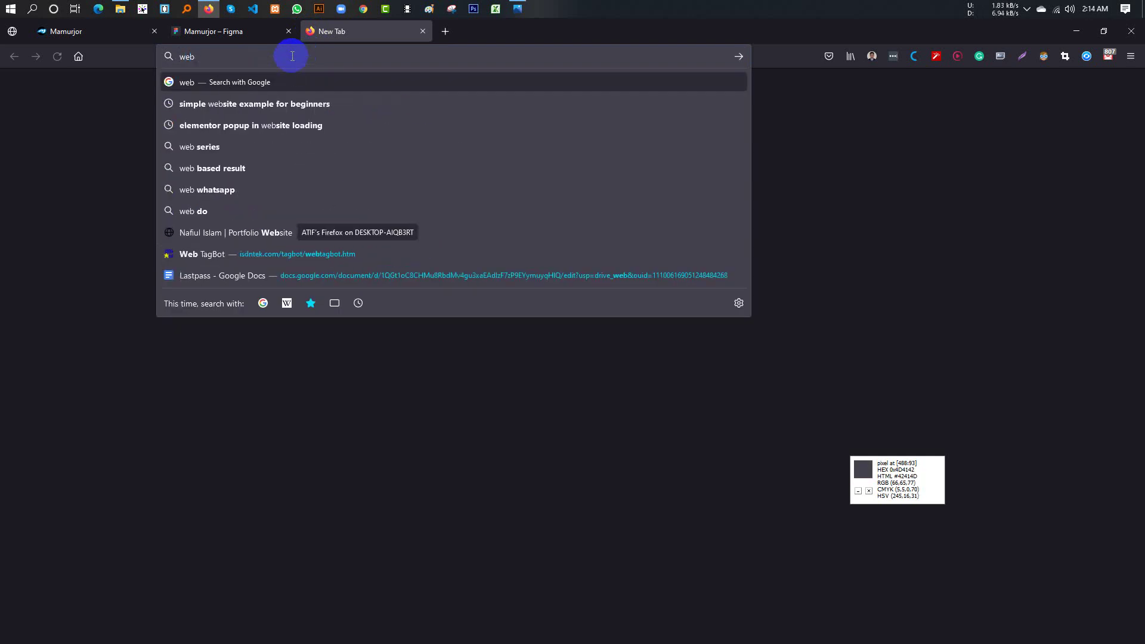
pyautogui.write('developer ')
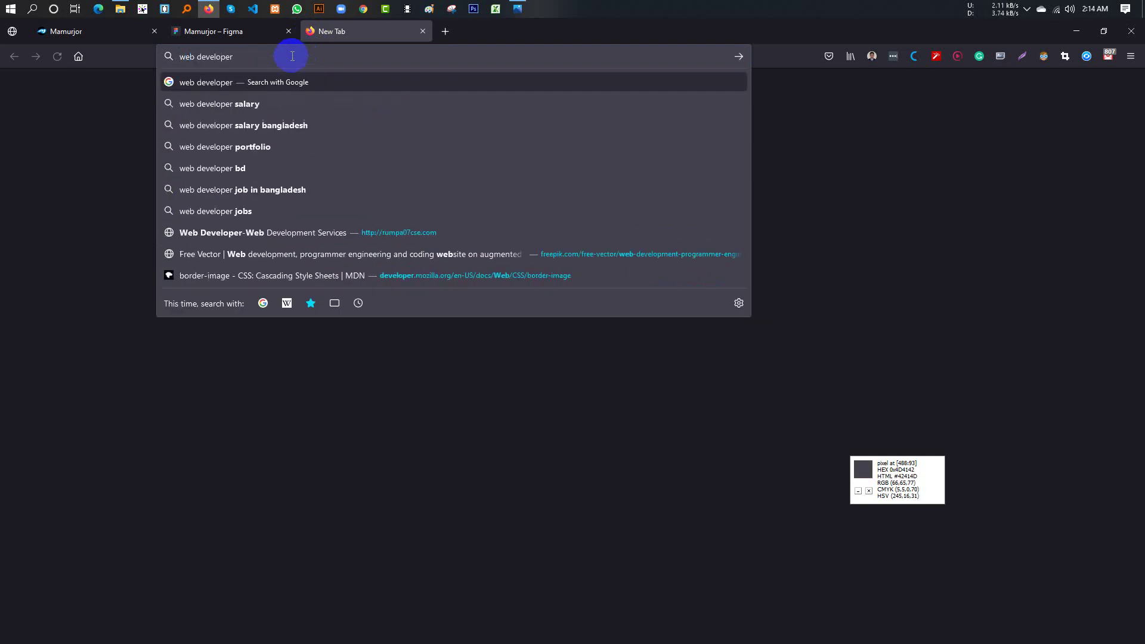
pyautogui.write('port')
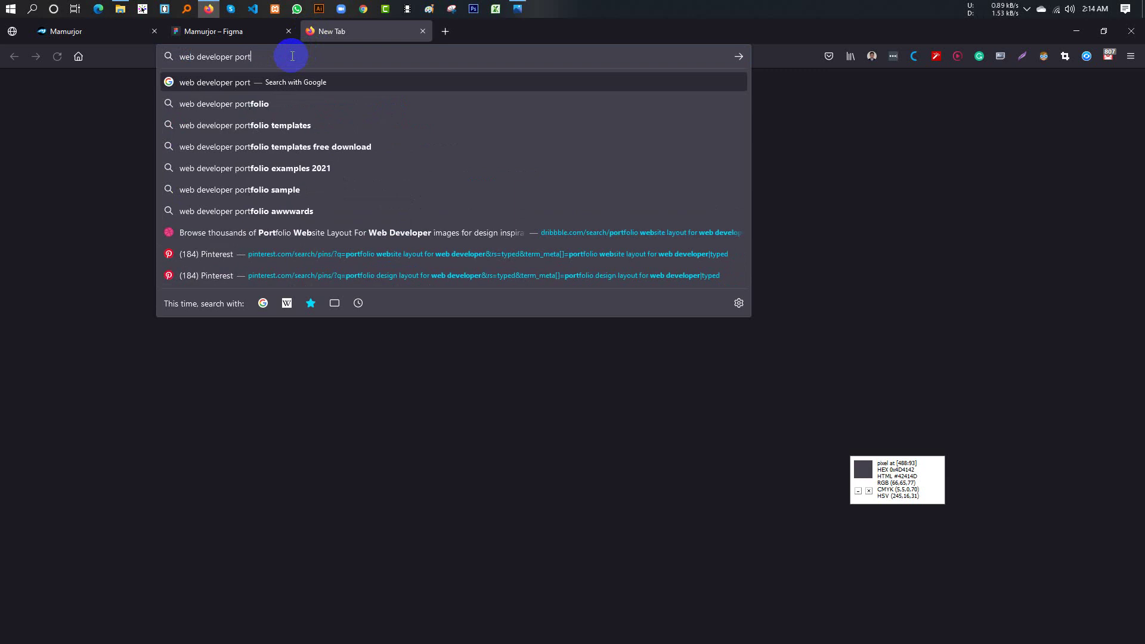
pyautogui.write('folio tr')
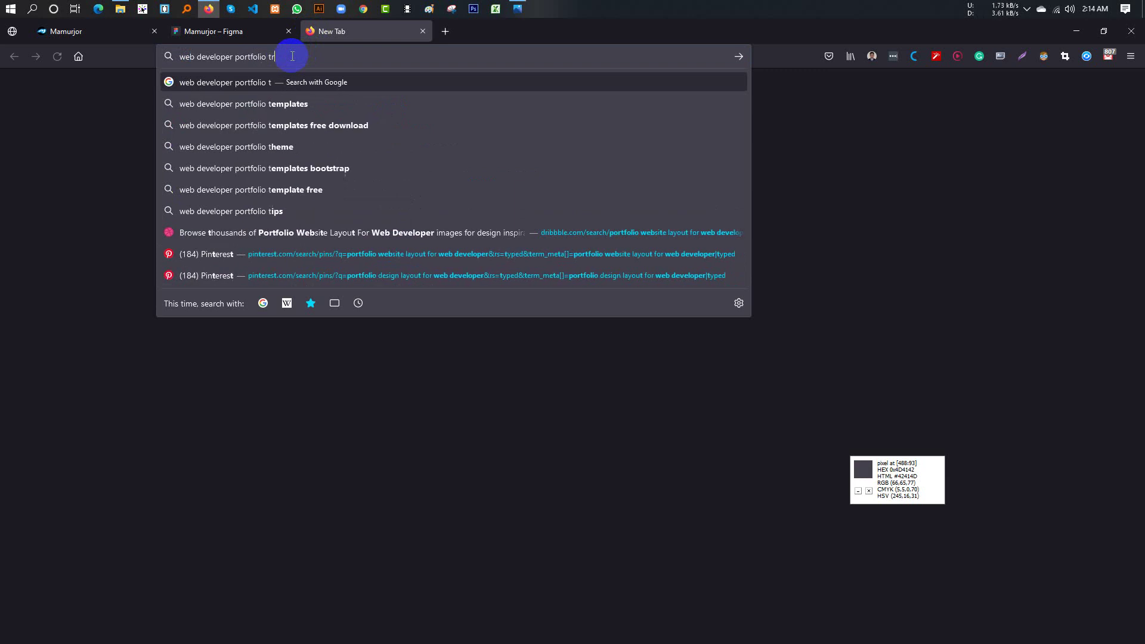
pyautogui.write('ansparent image')
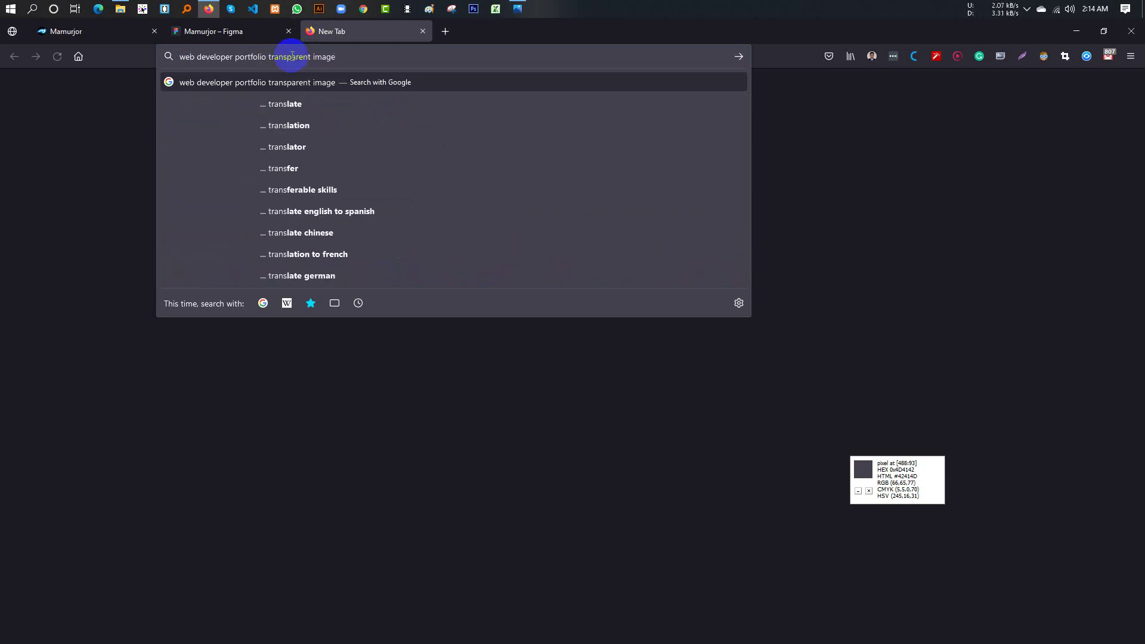
pyautogui.press('Return')
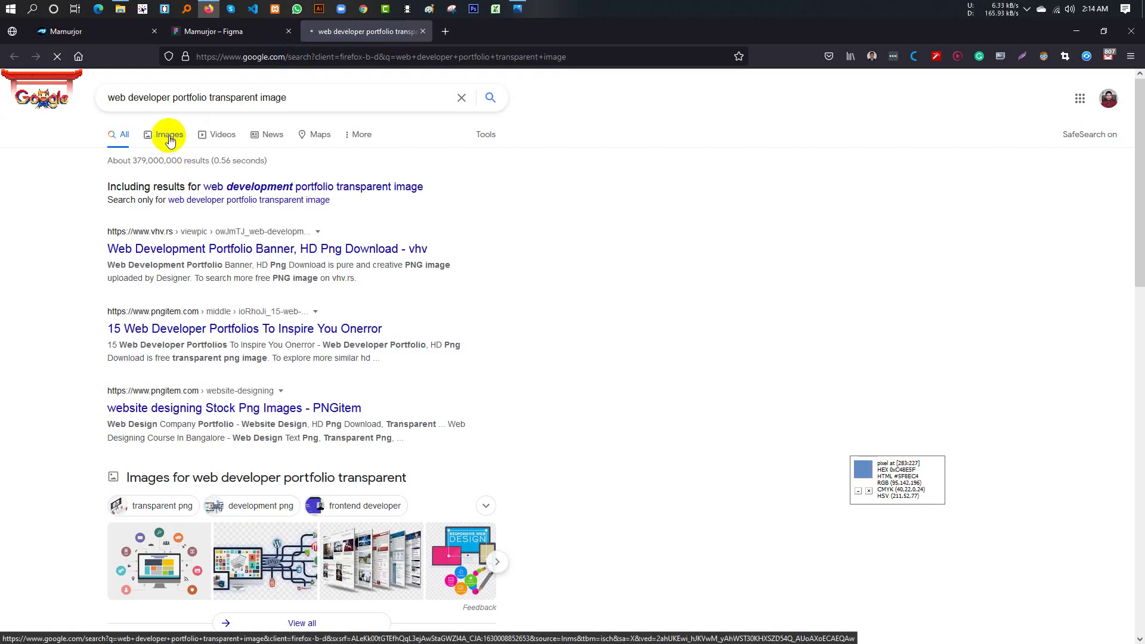
pyautogui.click(169, 136)
pyautogui.scroll(-3, 358, 305)
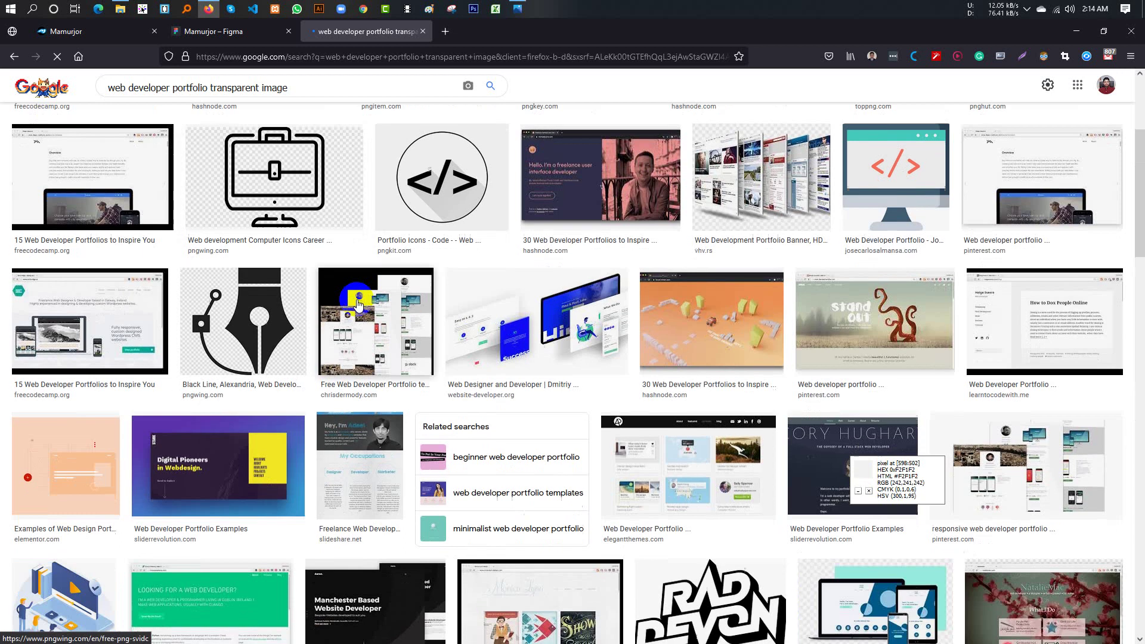
pyautogui.scroll(-5, 358, 305)
pyautogui.scroll(-2, 358, 305)
pyautogui.scroll(-7, 358, 305)
pyautogui.scroll(6, 342, 333)
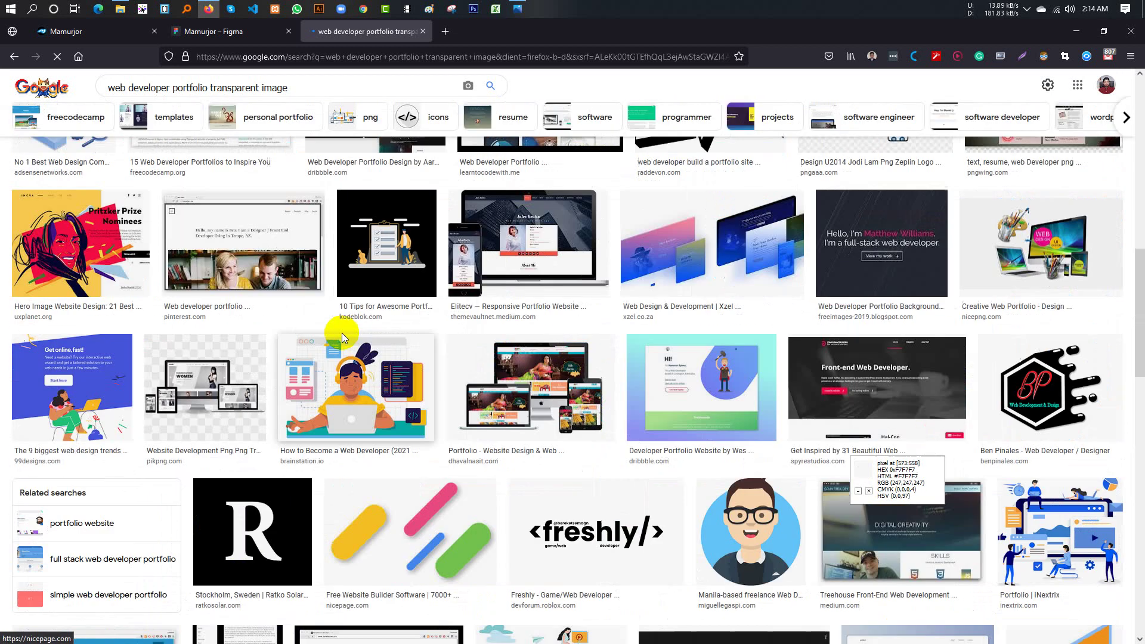
pyautogui.scroll(5, 342, 333)
pyautogui.scroll(6, 238, 208)
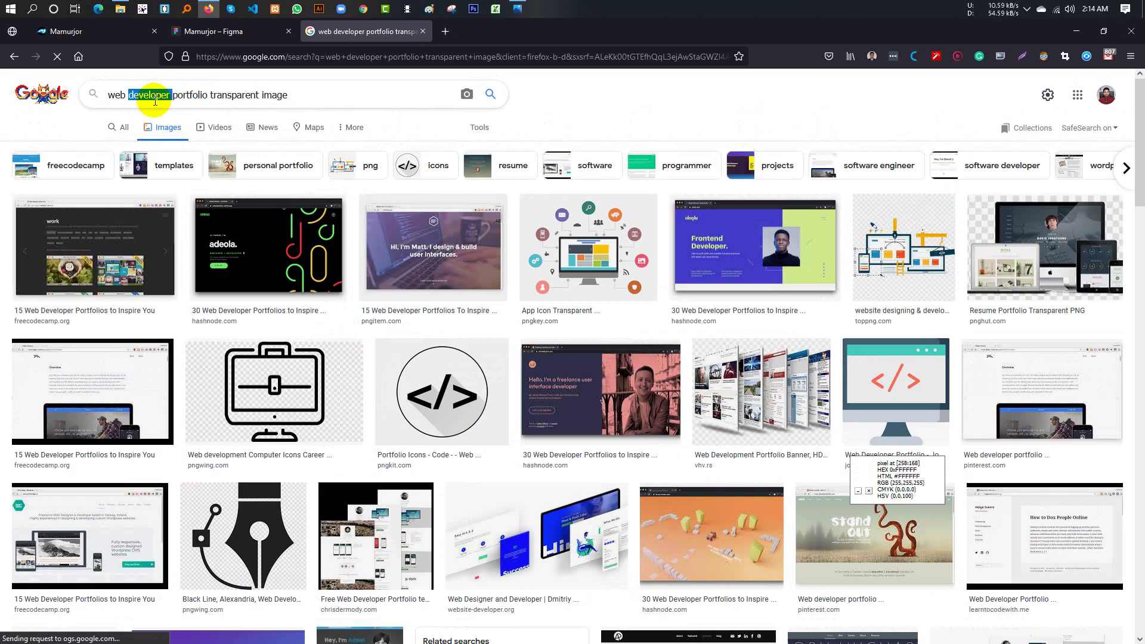
# Change the query to 'men portfolio transparent image' and open the Model Man PNG preview
pyautogui.moveTo(171, 99); pyautogui.dragTo(54, 102)
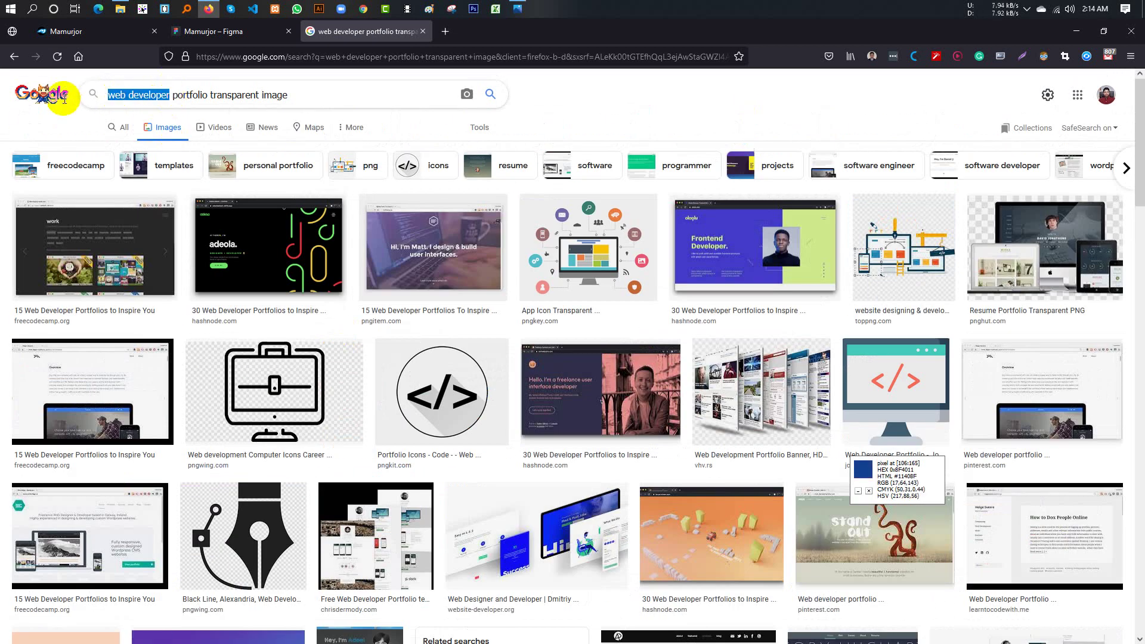
pyautogui.write('men')
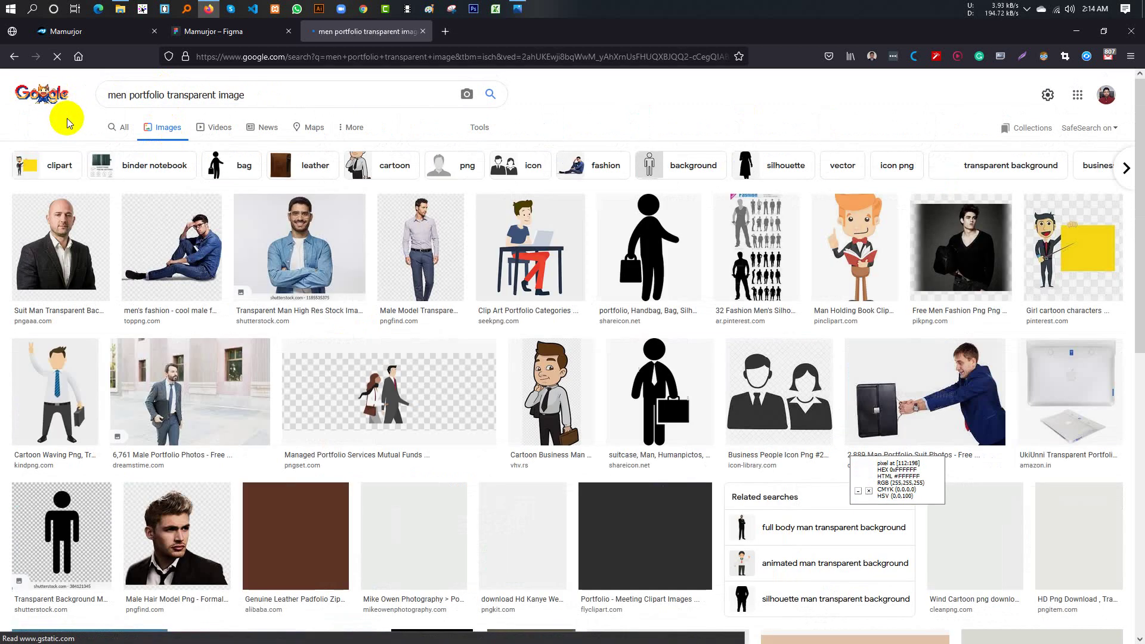
pyautogui.scroll(-3, 277, 316)
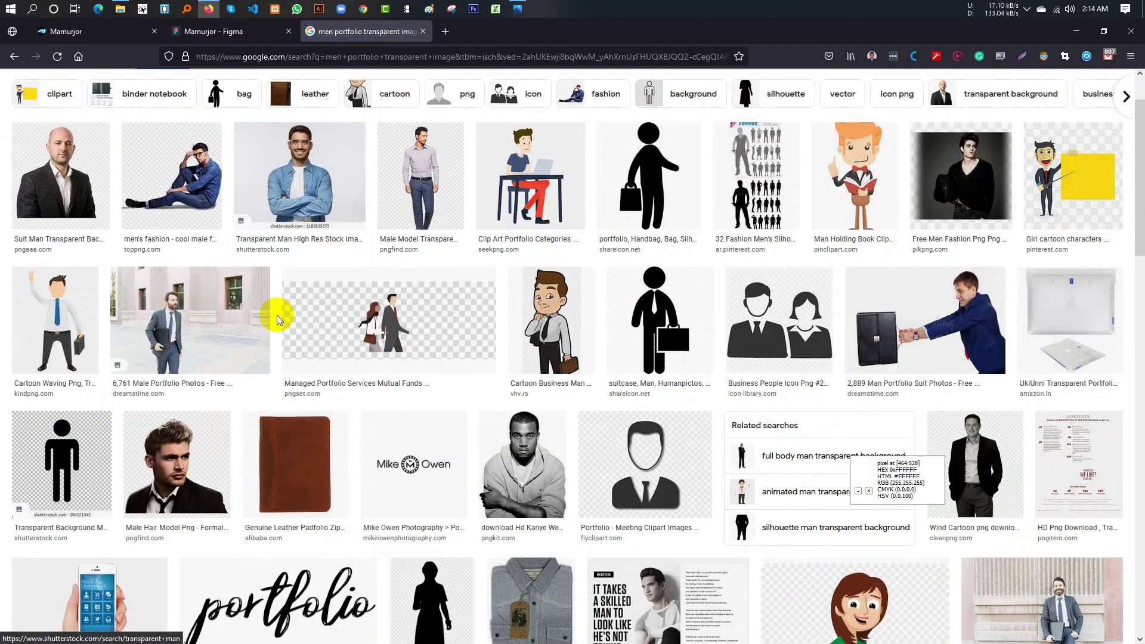
pyautogui.scroll(-7, 277, 319)
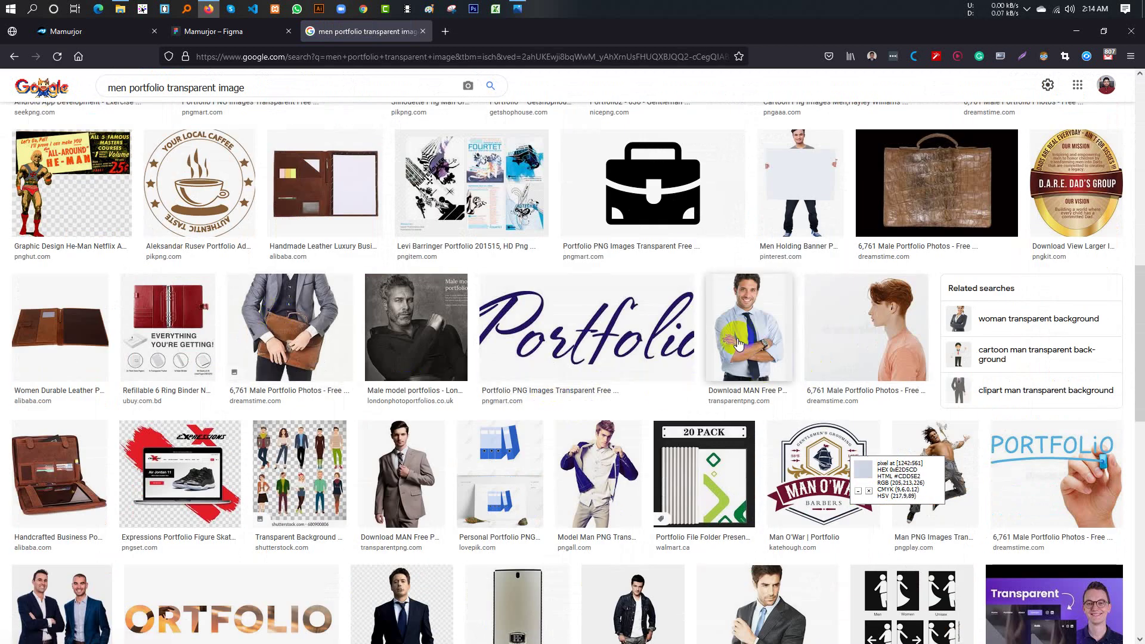
pyautogui.scroll(-2, 321, 419)
pyautogui.scroll(-2, 320, 419)
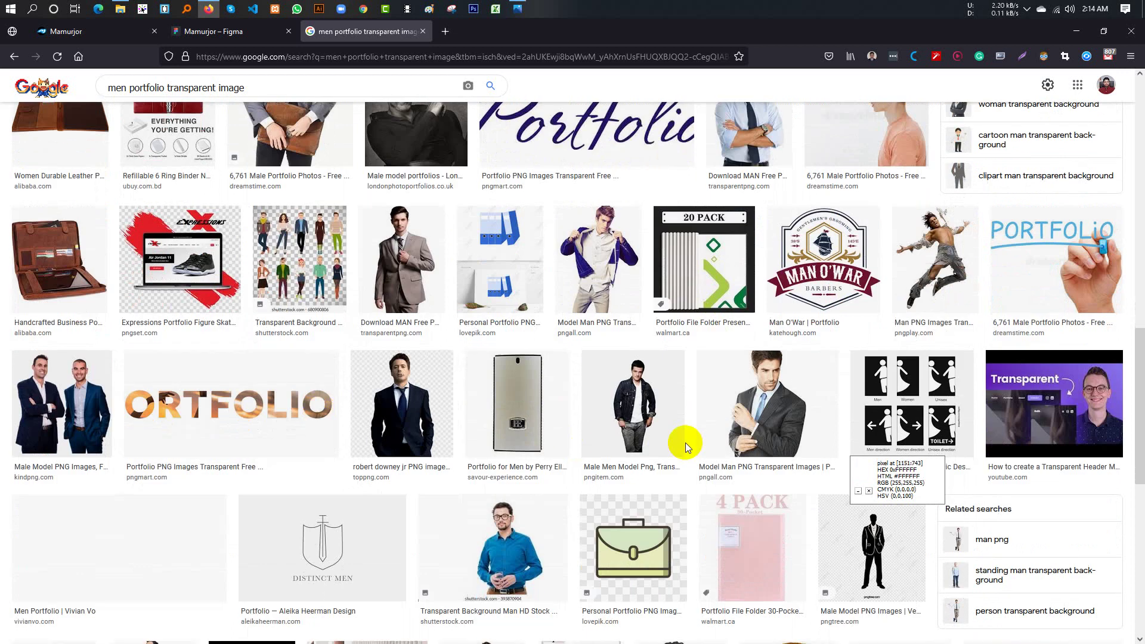
pyautogui.scroll(-4, 640, 430)
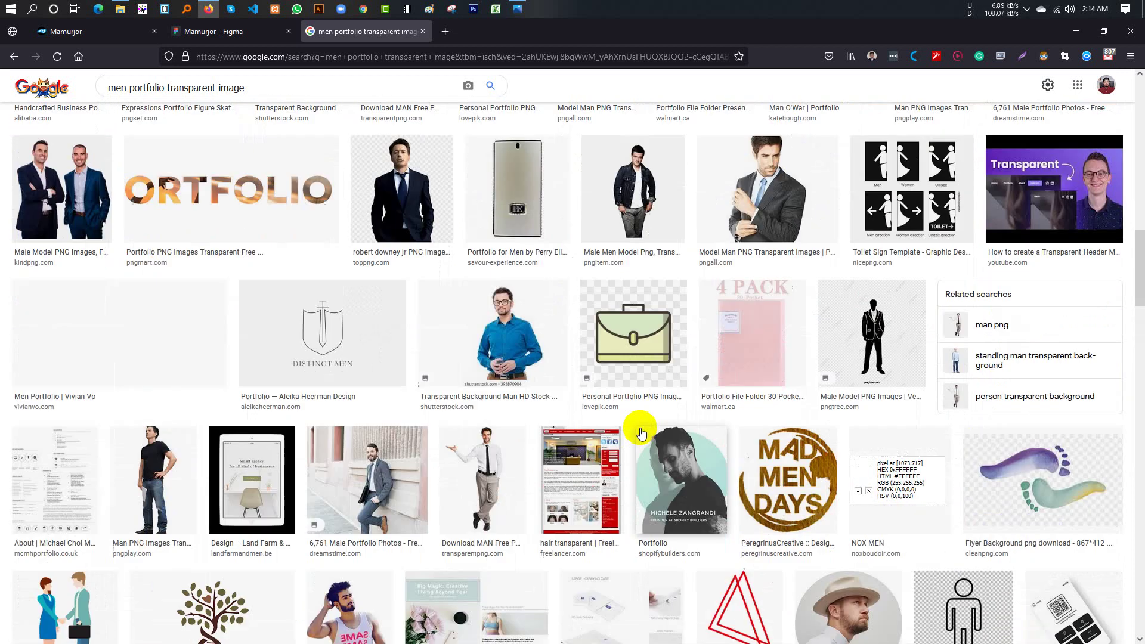
pyautogui.scroll(-1, 417, 423)
pyautogui.scroll(-2, 232, 461)
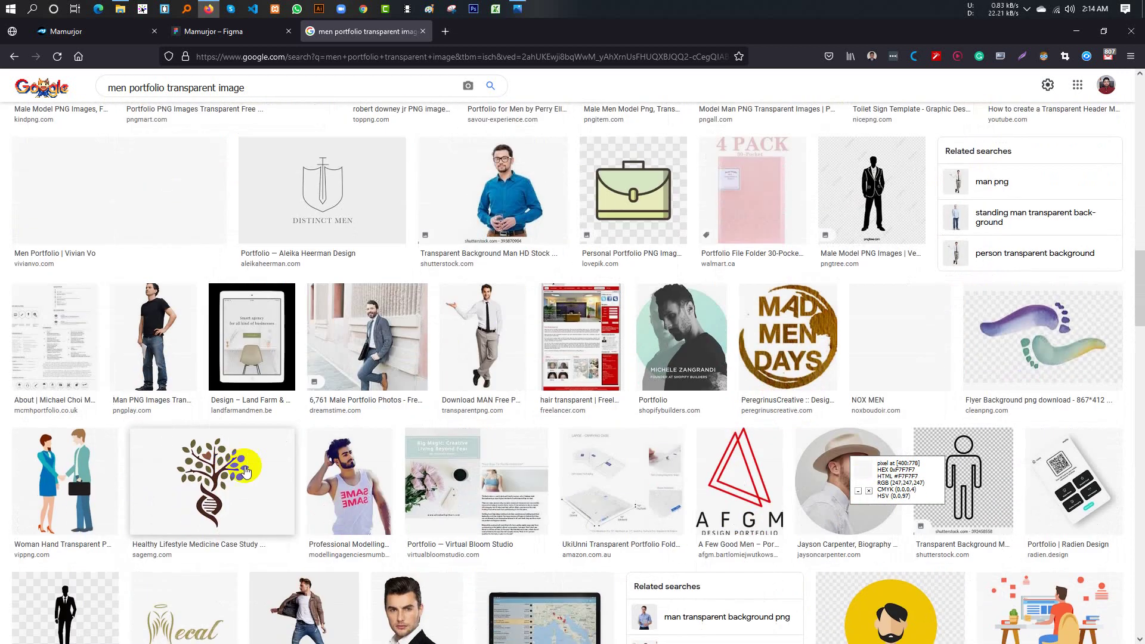
pyautogui.scroll(-2, 320, 474)
pyautogui.scroll(-2, 321, 477)
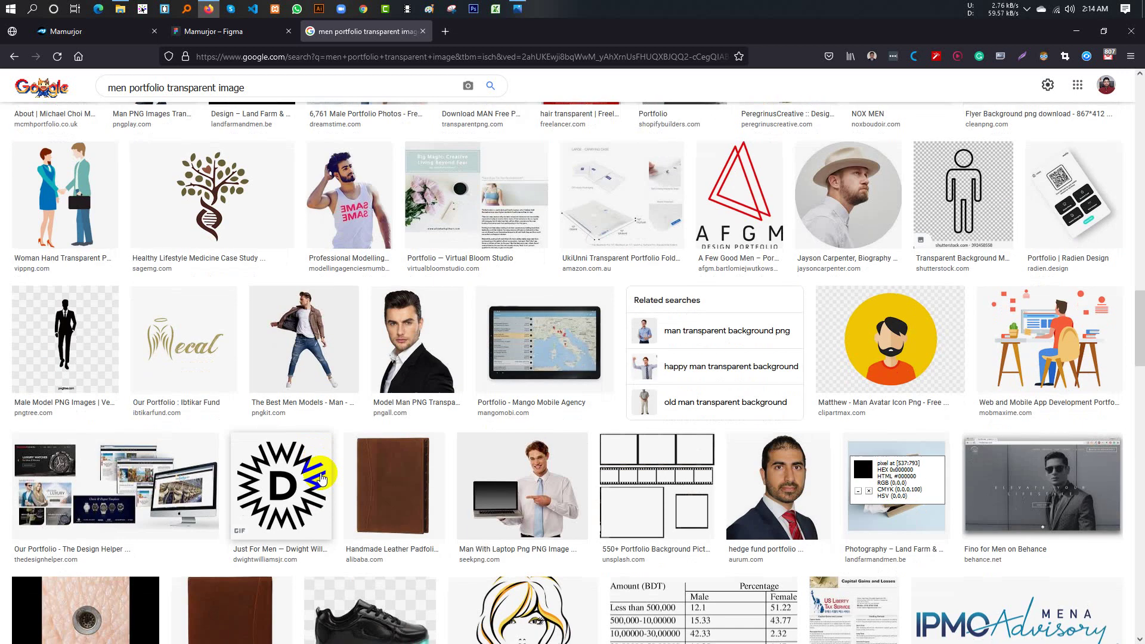
pyautogui.click(424, 340)
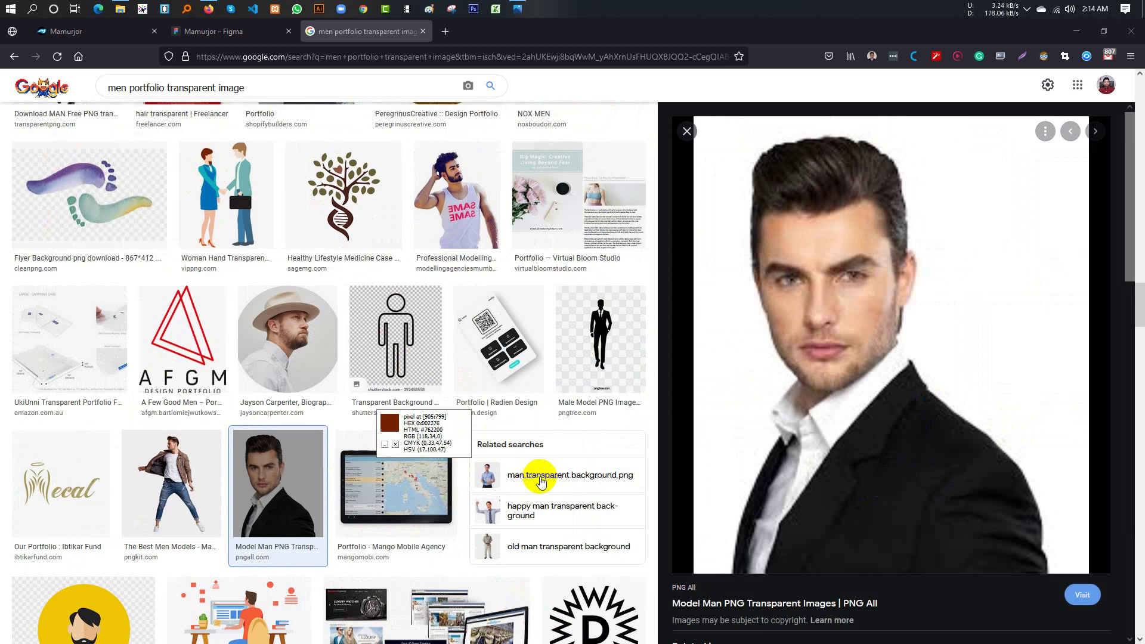
# Save the Model Man preview via Save Image As to Project3's inspiration folder as Cool-Model-Man.png
pyautogui.rightClick(898, 385)
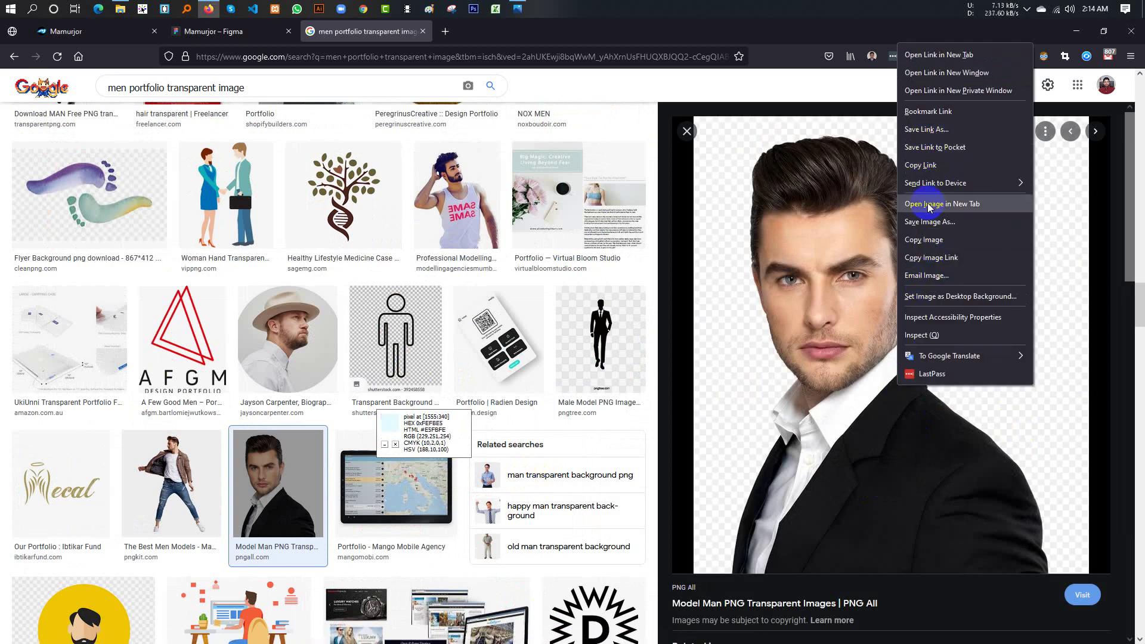
pyautogui.click(931, 220)
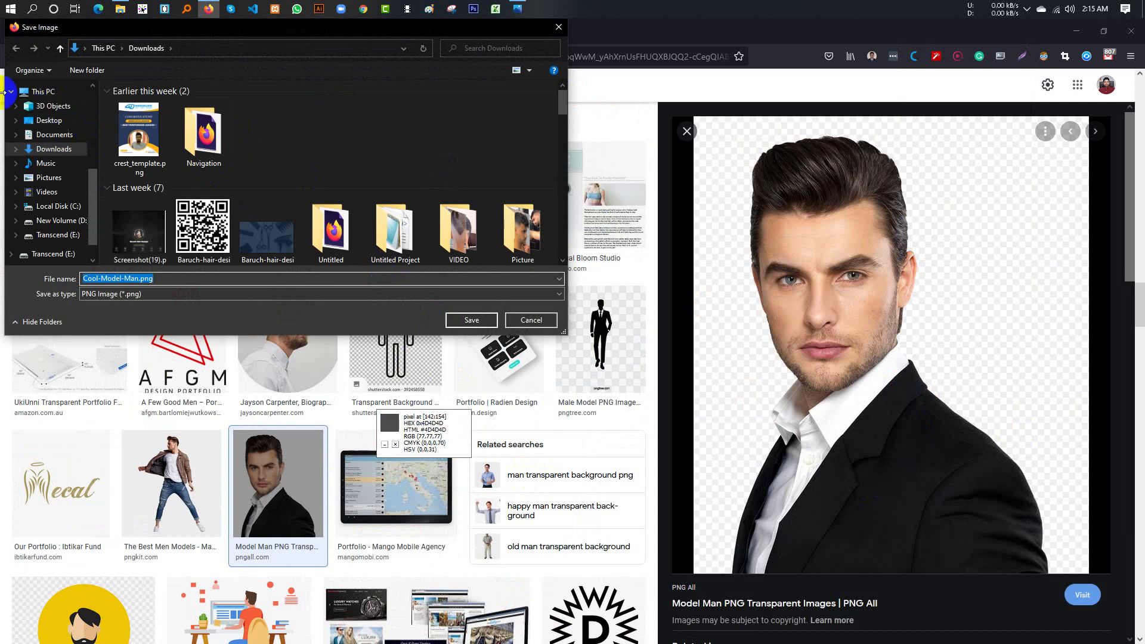
pyautogui.click(54, 149)
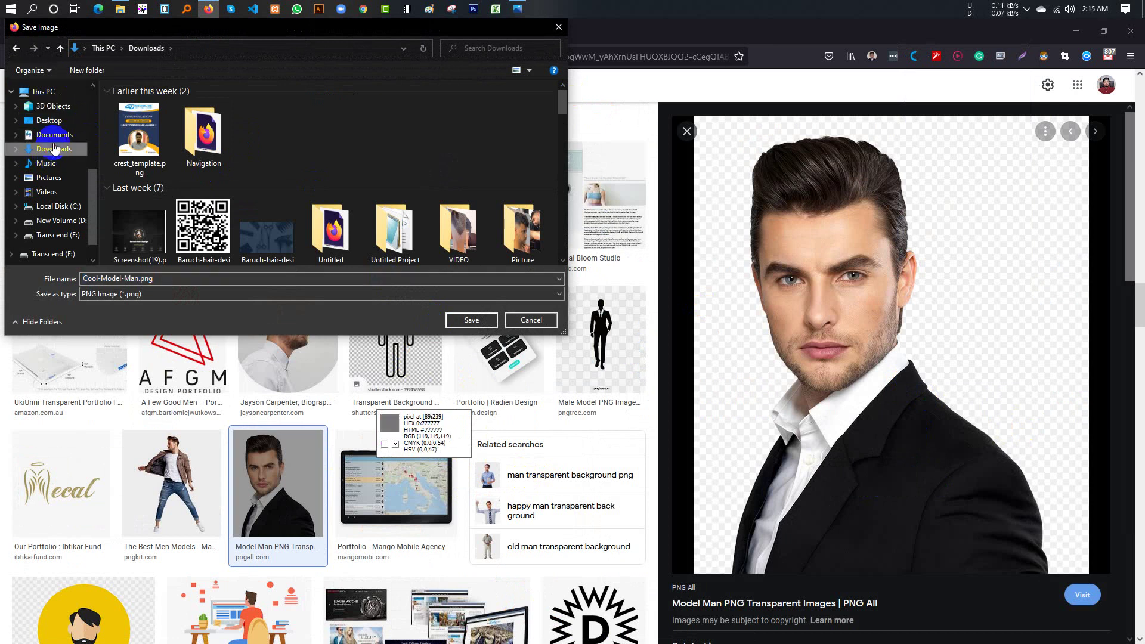
pyautogui.scroll(-1, 58, 211)
pyautogui.scroll(2, 58, 212)
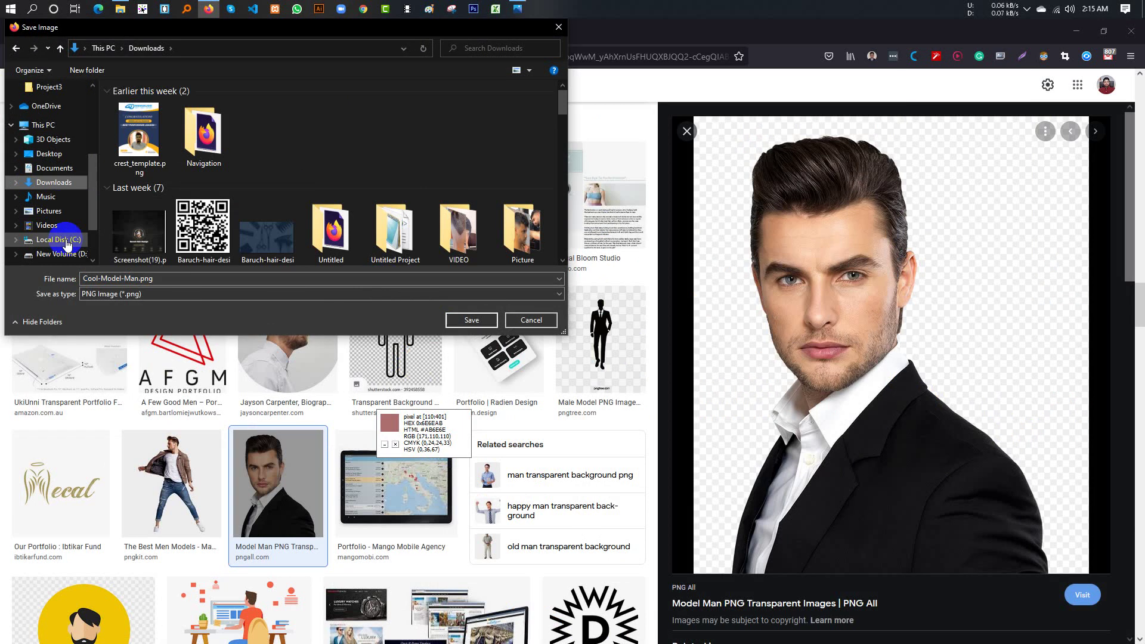
pyautogui.press('Return')
pyautogui.click(127, 9)
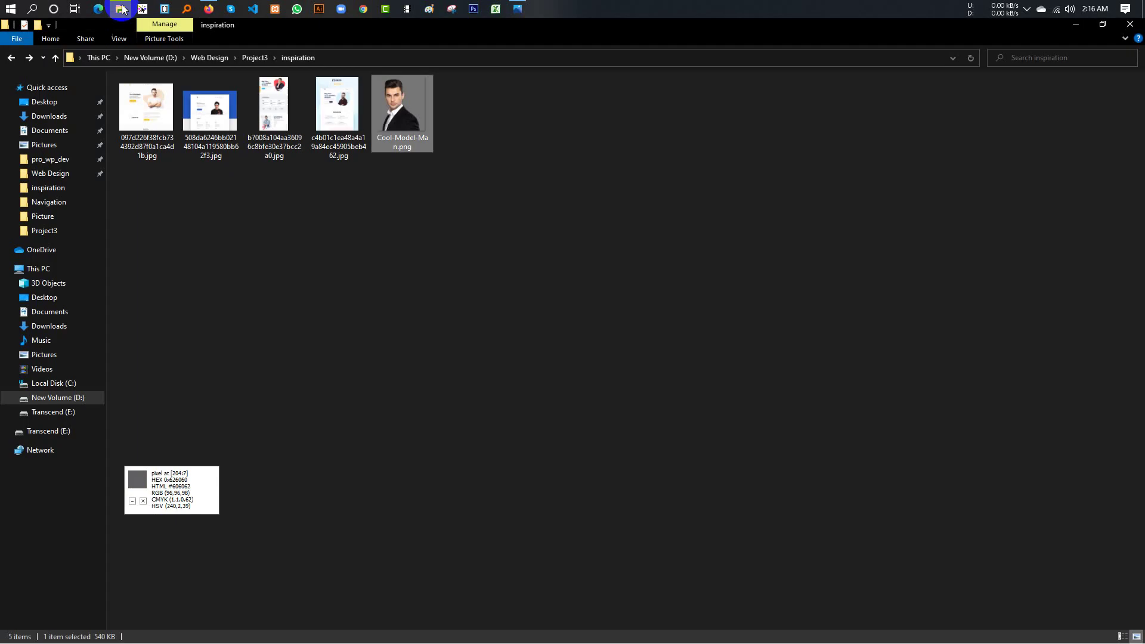
# Drag Cool-Model-Man.png into Figma, scale it to 386×448 and place it beside the headline
pyautogui.moveTo(390, 112); pyautogui.dragTo(213, 10)
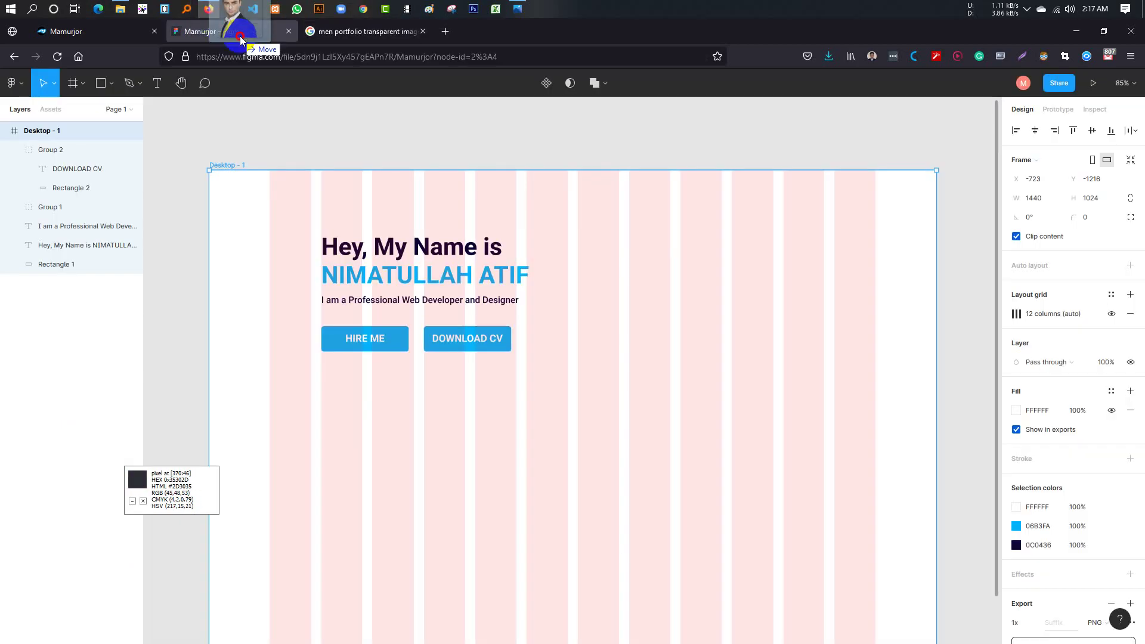
pyautogui.moveTo(214, 10)
pyautogui.mouseDown()
pyautogui.moveTo(688, 292)
pyautogui.moveTo(659, 345)
pyautogui.mouseUp()
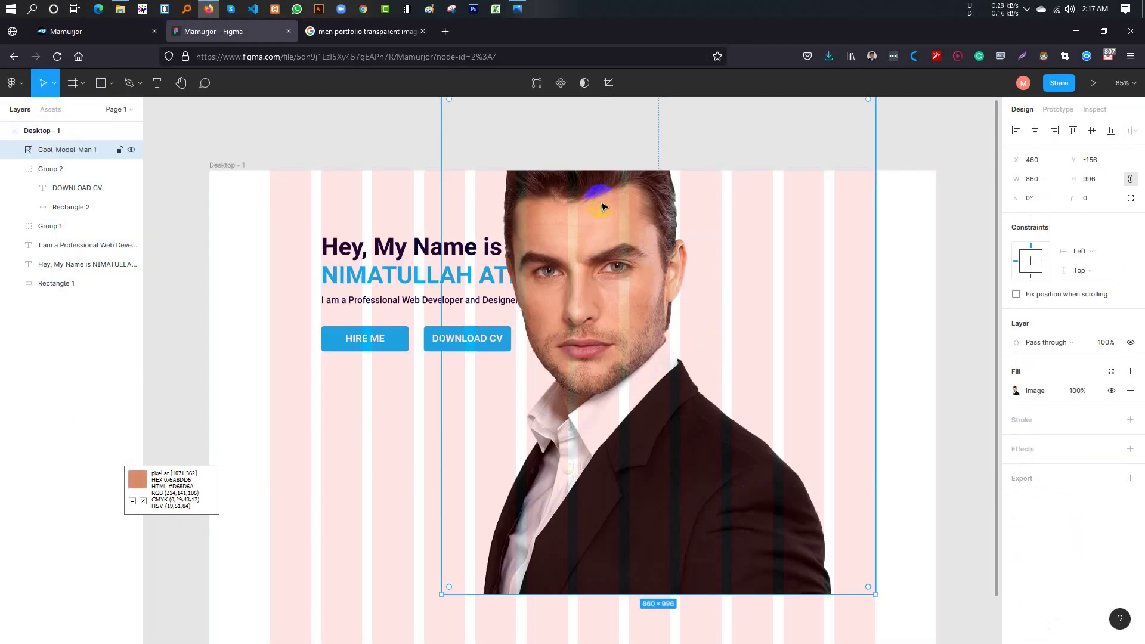
pyautogui.moveTo(603, 206)
pyautogui.mouseDown()
pyautogui.moveTo(654, 309)
pyautogui.moveTo(674, 195)
pyautogui.mouseUp()
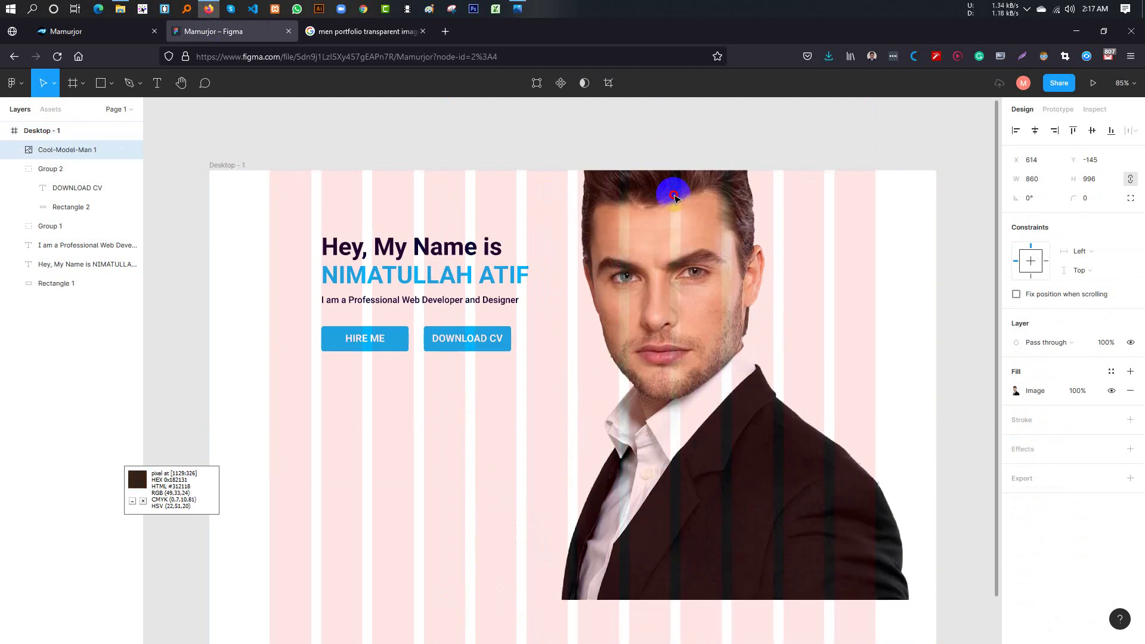
pyautogui.moveTo(673, 195); pyautogui.dragTo(658, 261)
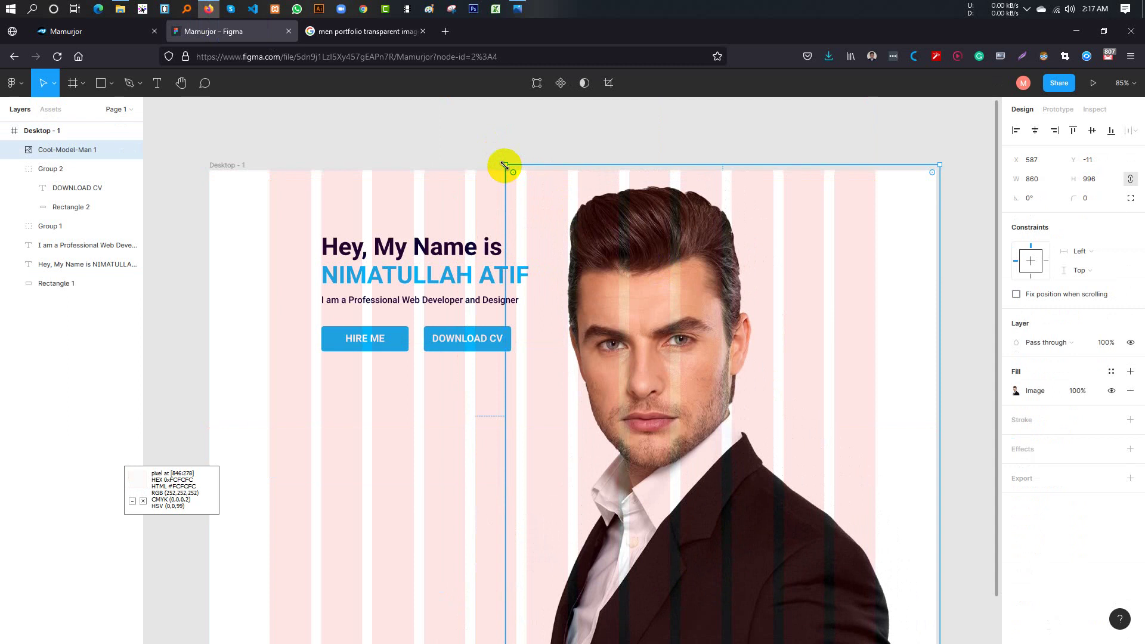
pyautogui.moveTo(505, 165); pyautogui.dragTo(625, 303)
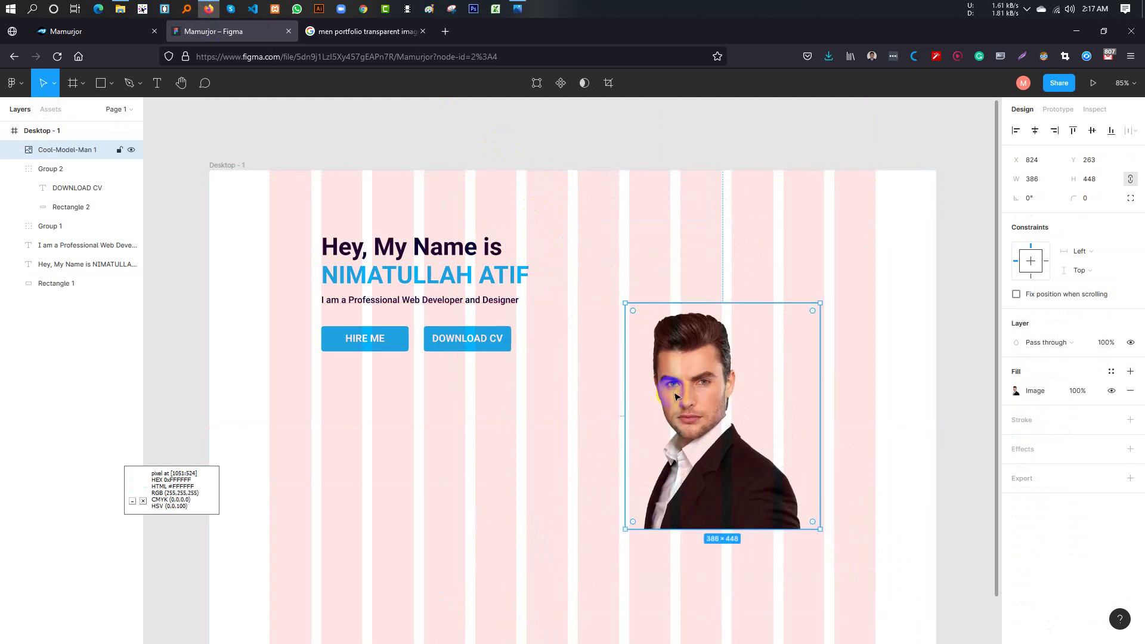
pyautogui.moveTo(703, 421); pyautogui.dragTo(703, 326)
# Resize Rectangle 1 to 1200×550 at Y 0 and lower the portrait to X 824, Y 102
pyautogui.click(568, 372)
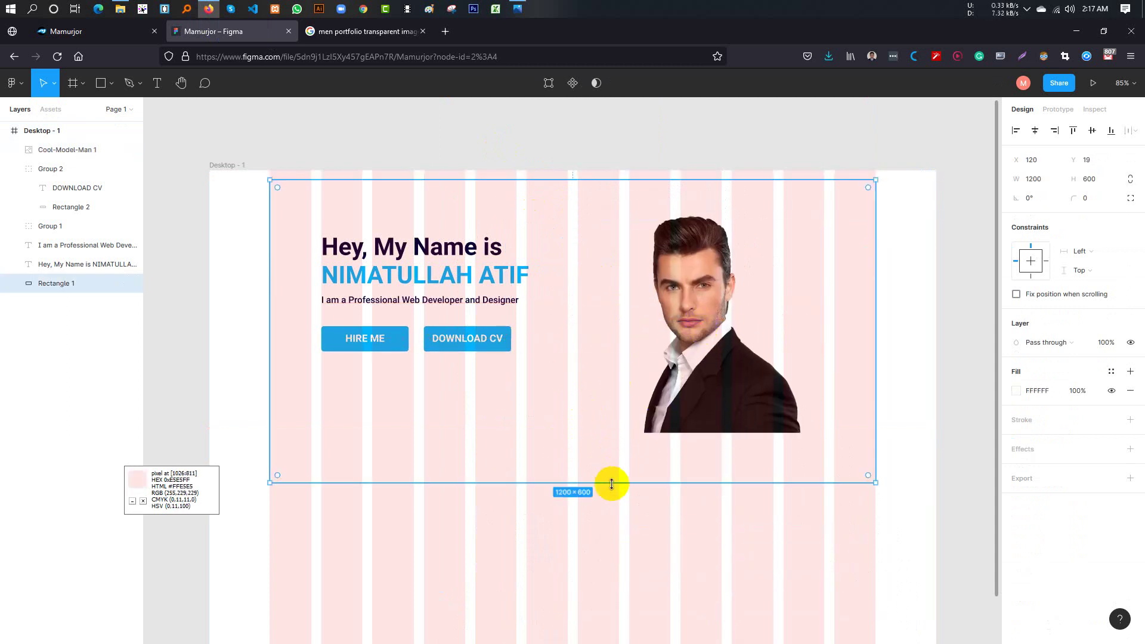
pyautogui.moveTo(611, 484); pyautogui.dragTo(613, 434)
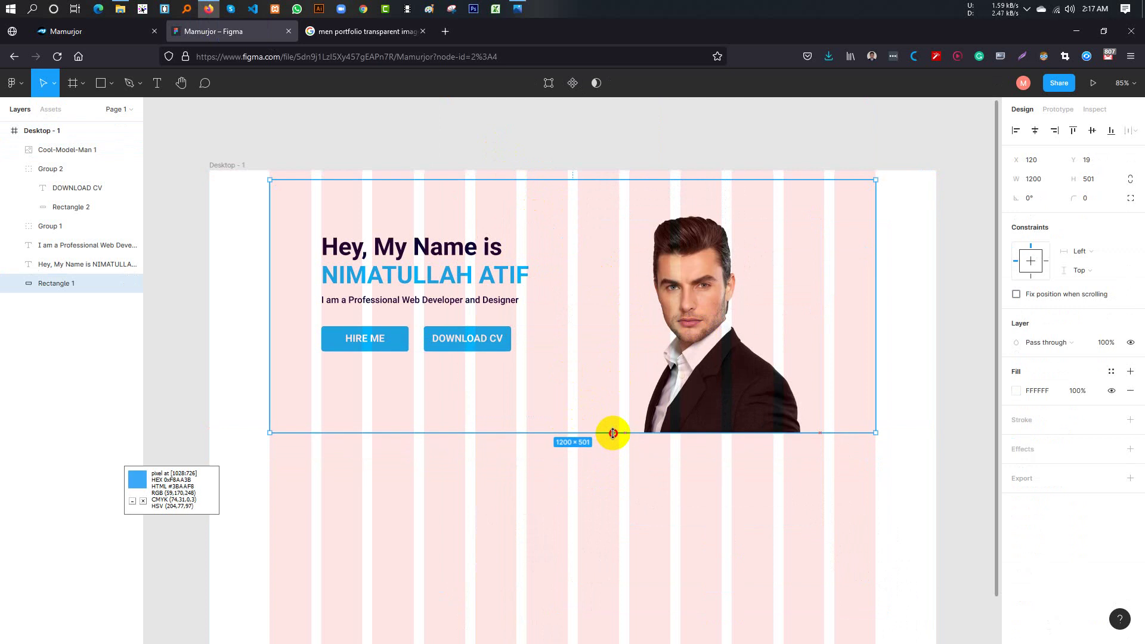
pyautogui.moveTo(584, 179); pyautogui.dragTo(585, 171)
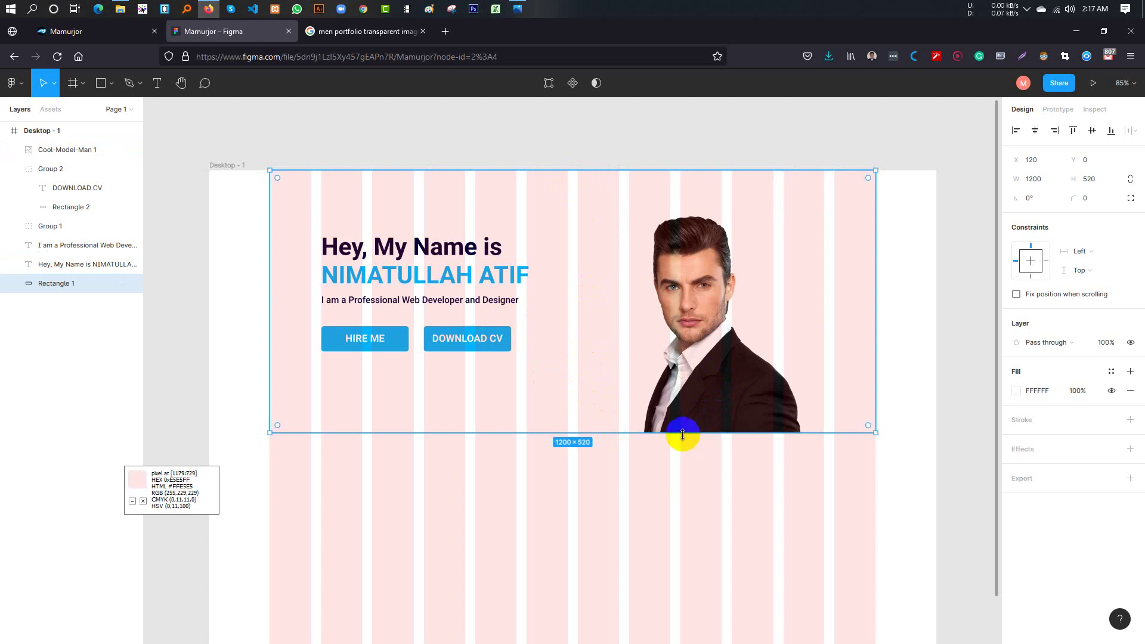
pyautogui.moveTo(625, 436); pyautogui.dragTo(626, 446)
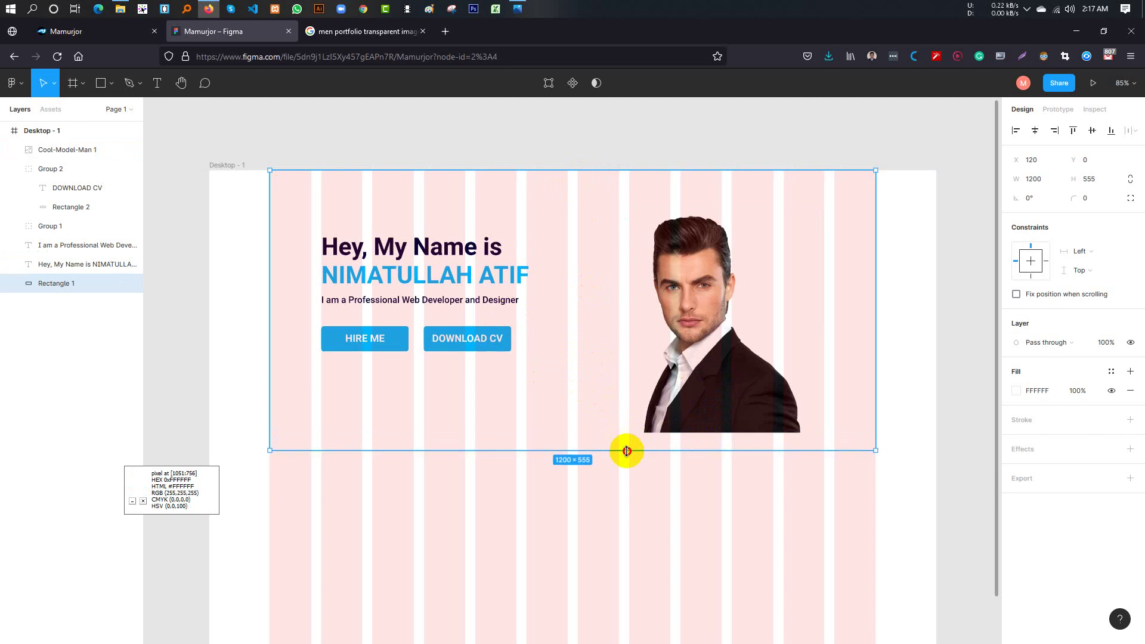
pyautogui.moveTo(626, 448); pyautogui.dragTo(627, 448)
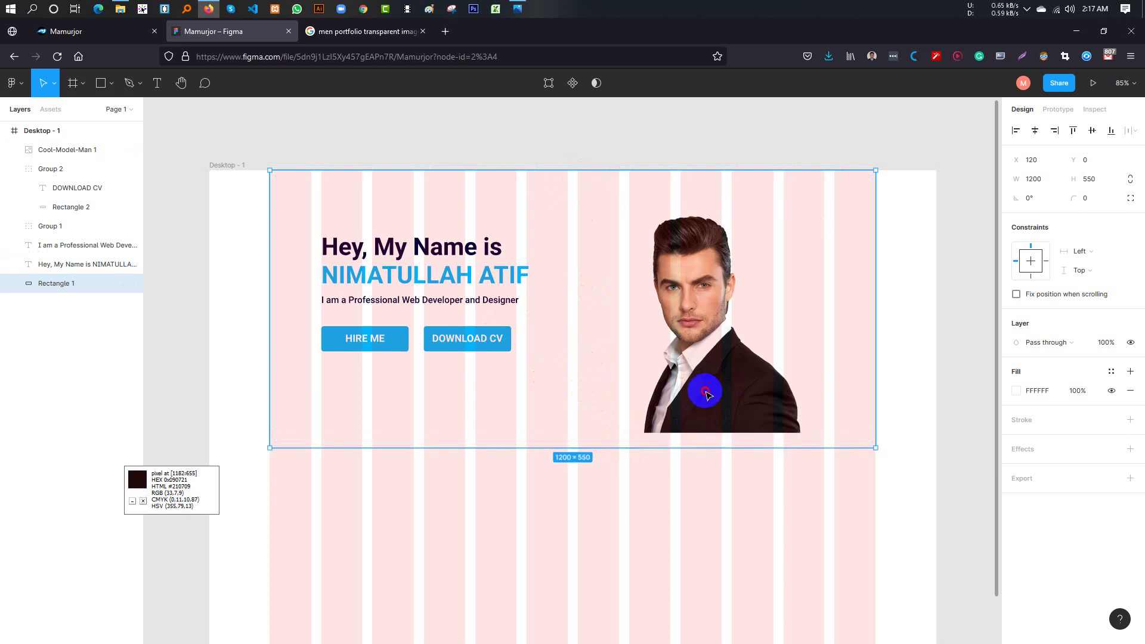
pyautogui.moveTo(704, 410); pyautogui.dragTo(705, 426)
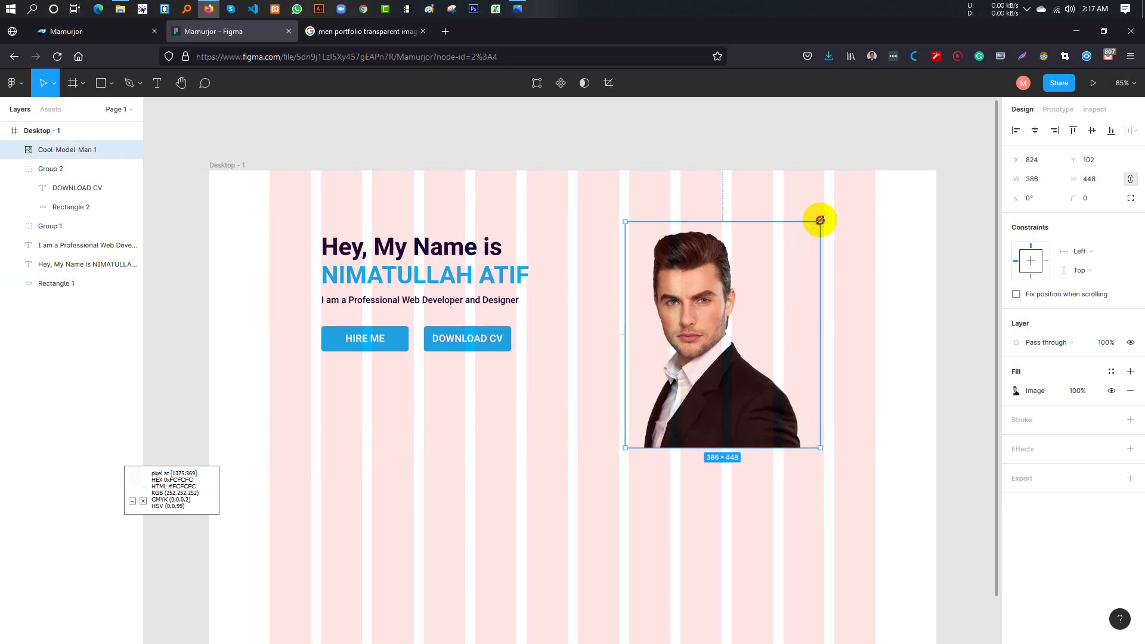
# Scale the portrait up to 435×505 and nudge it left to X 814, Y 45
pyautogui.moveTo(820, 220); pyautogui.dragTo(846, 210)
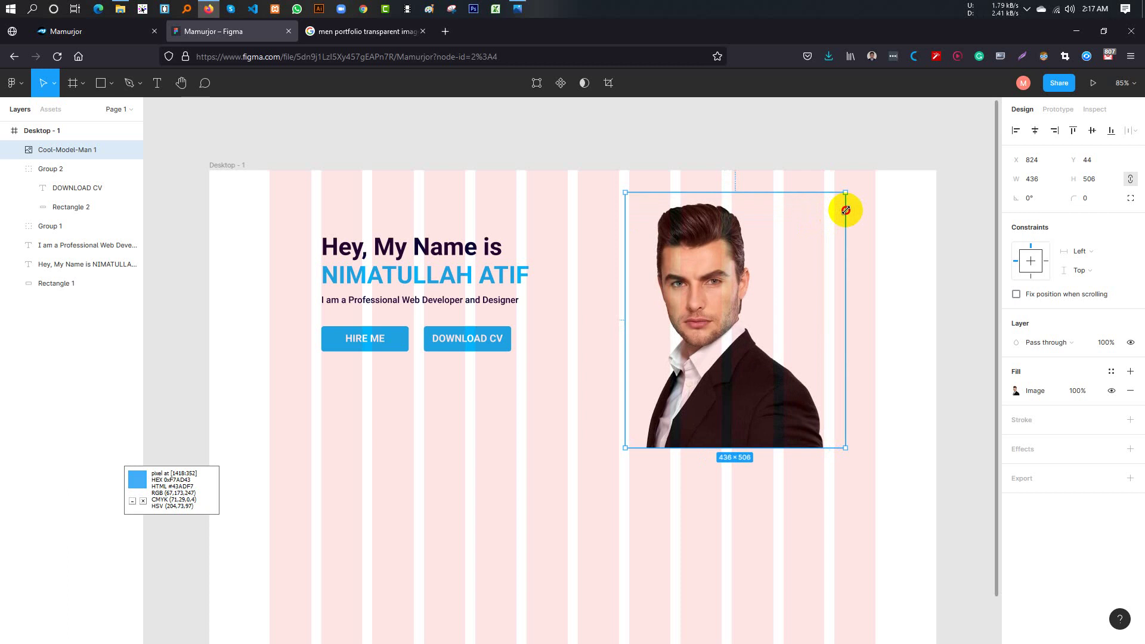
pyautogui.moveTo(846, 210); pyautogui.dragTo(845, 210)
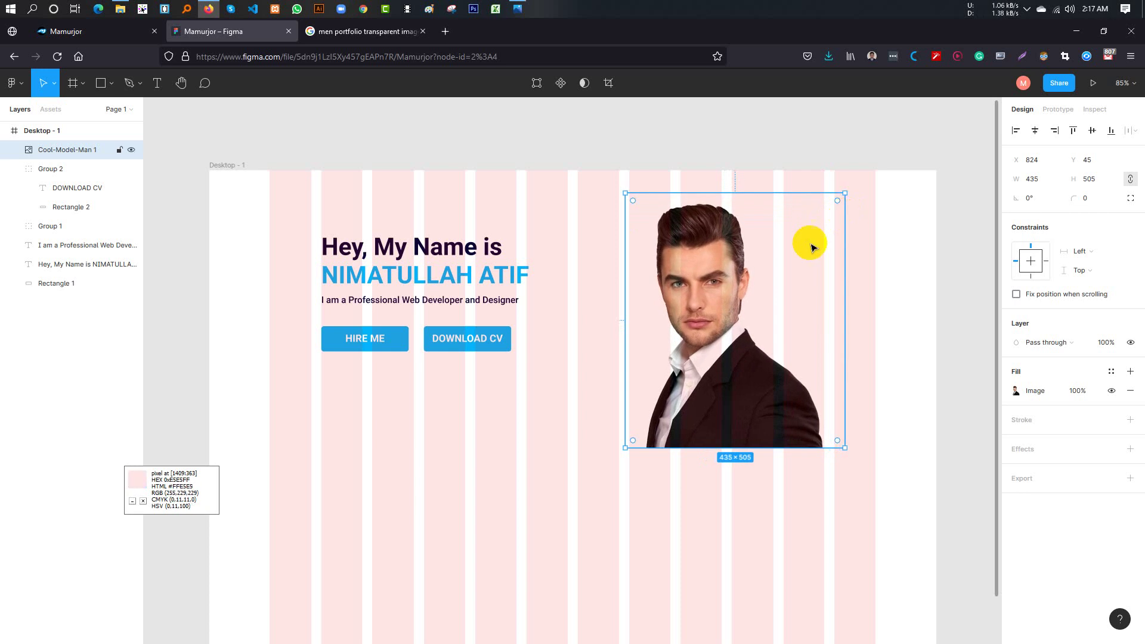
pyautogui.click(899, 446)
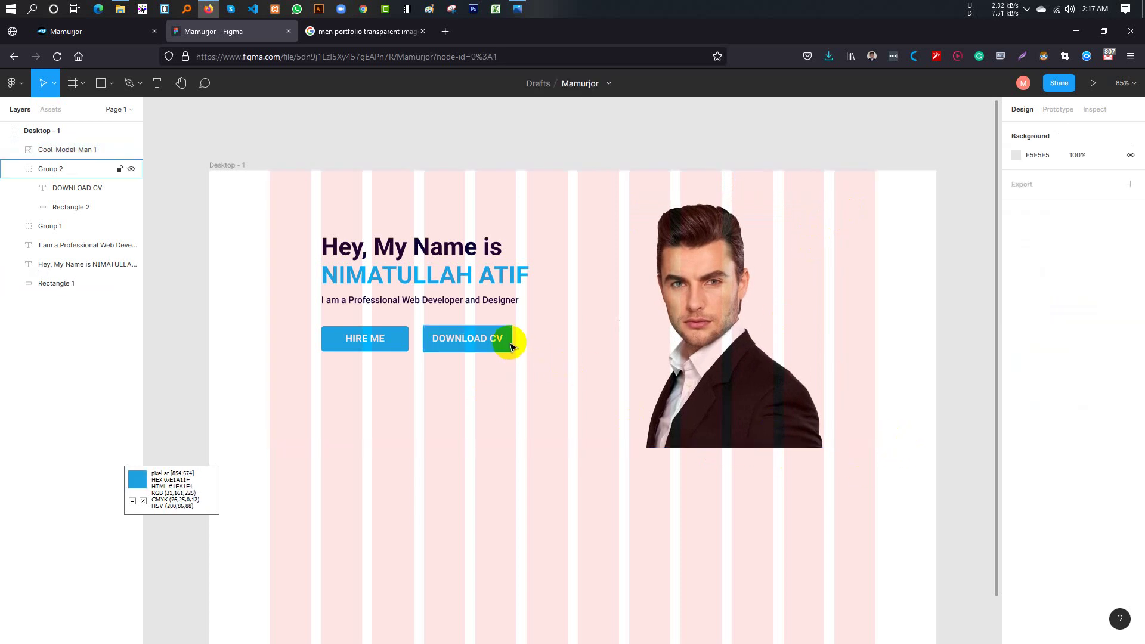
pyautogui.click(710, 418)
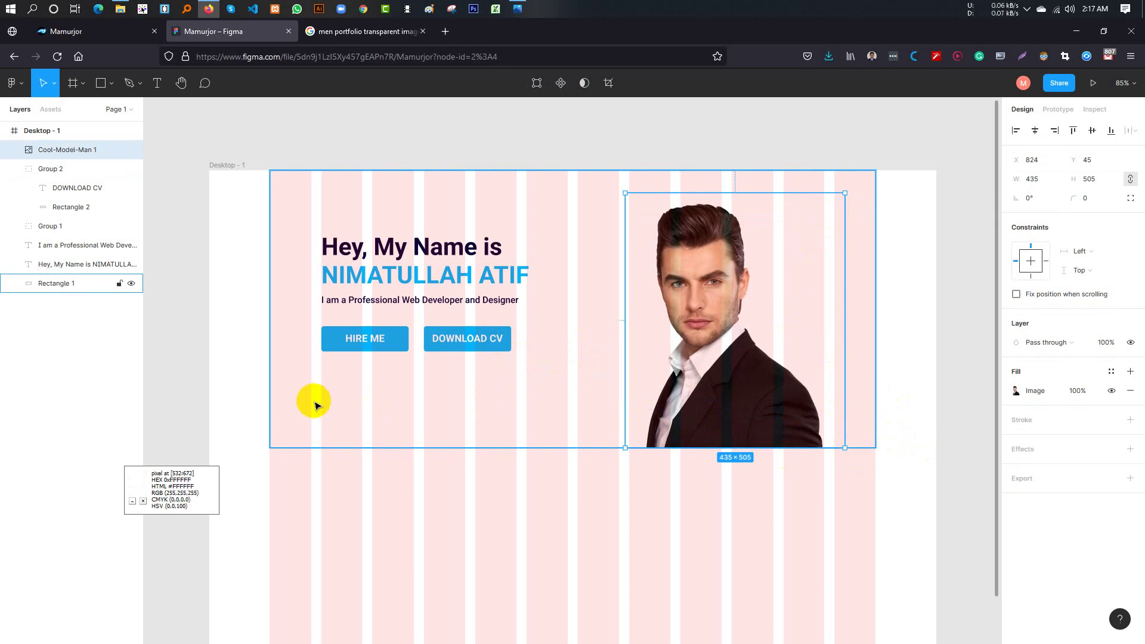
pyautogui.moveTo(733, 322)
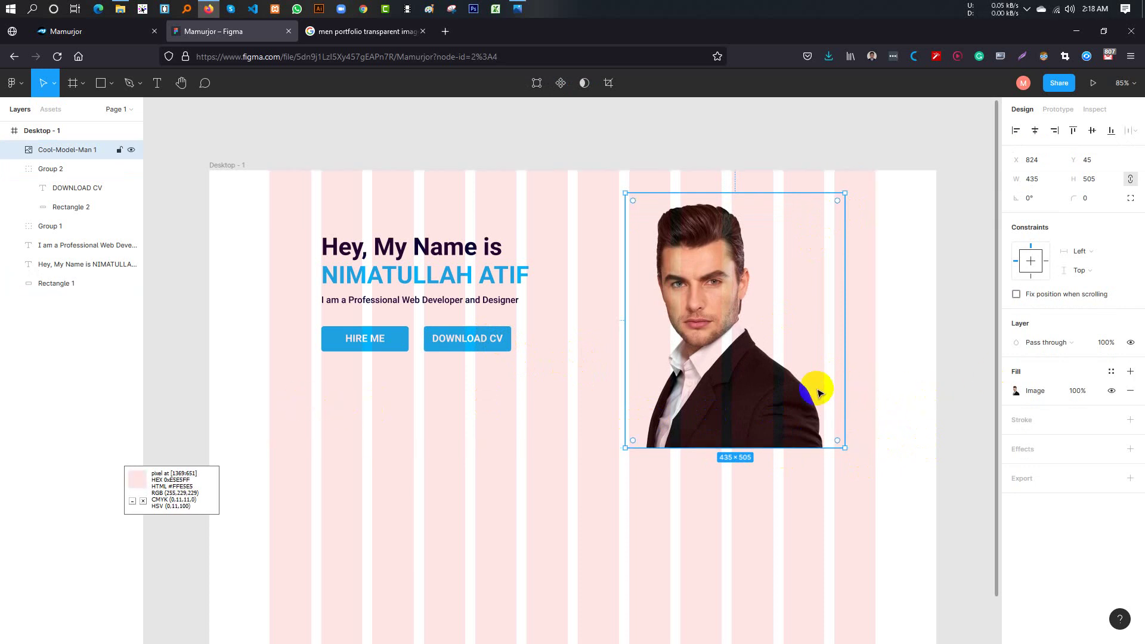
pyautogui.hotkey('shift', 'Left')
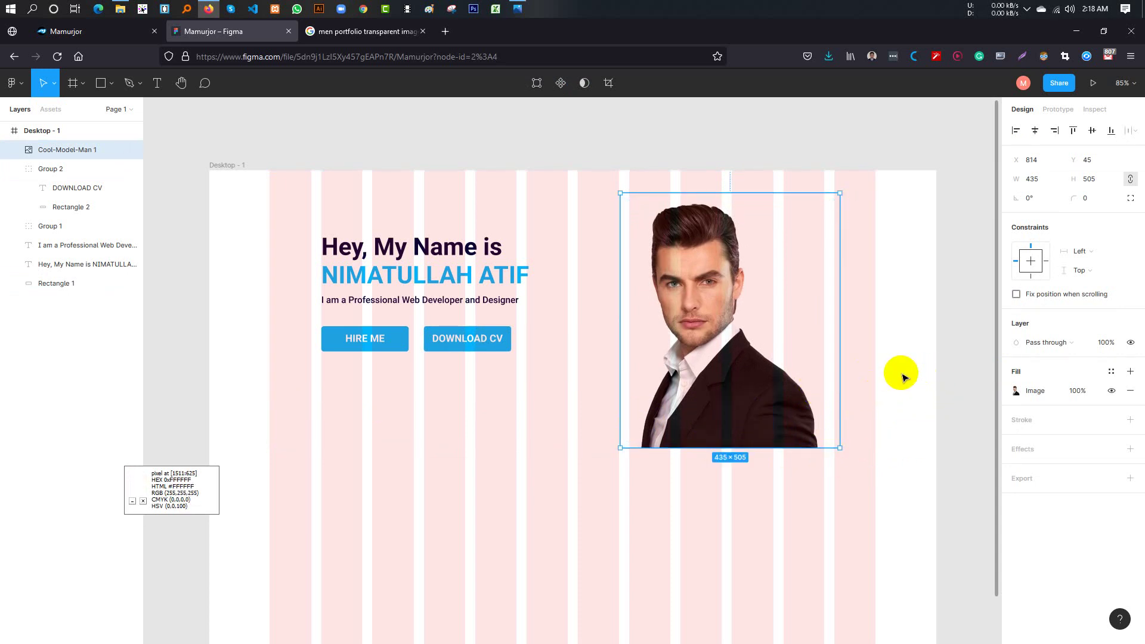
pyautogui.moveTo(625, 442)
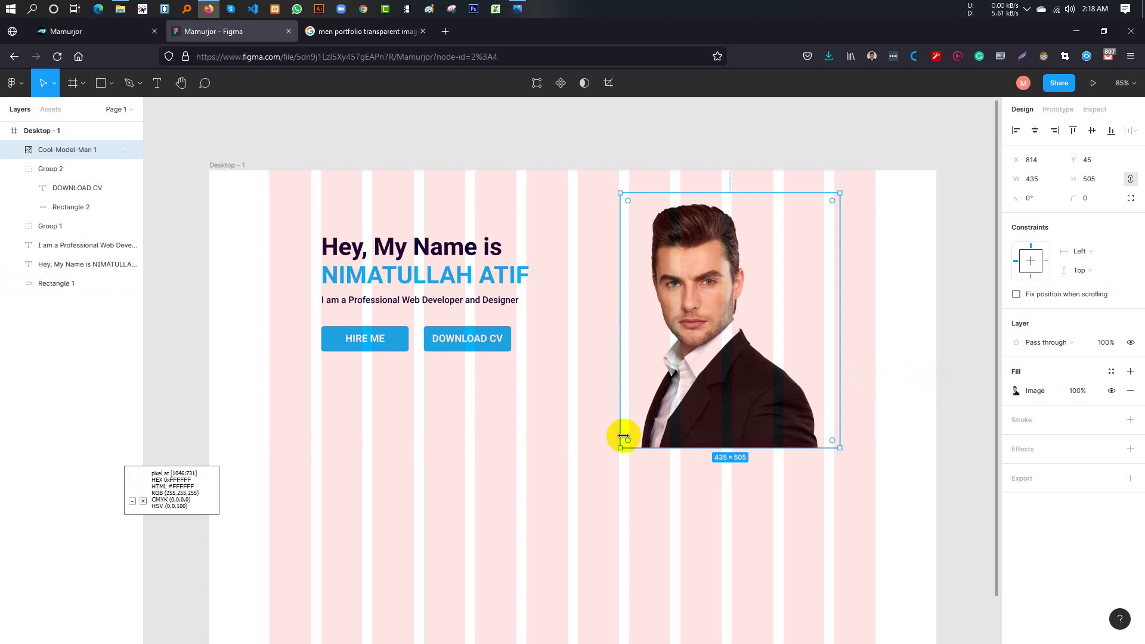
pyautogui.click(551, 460)
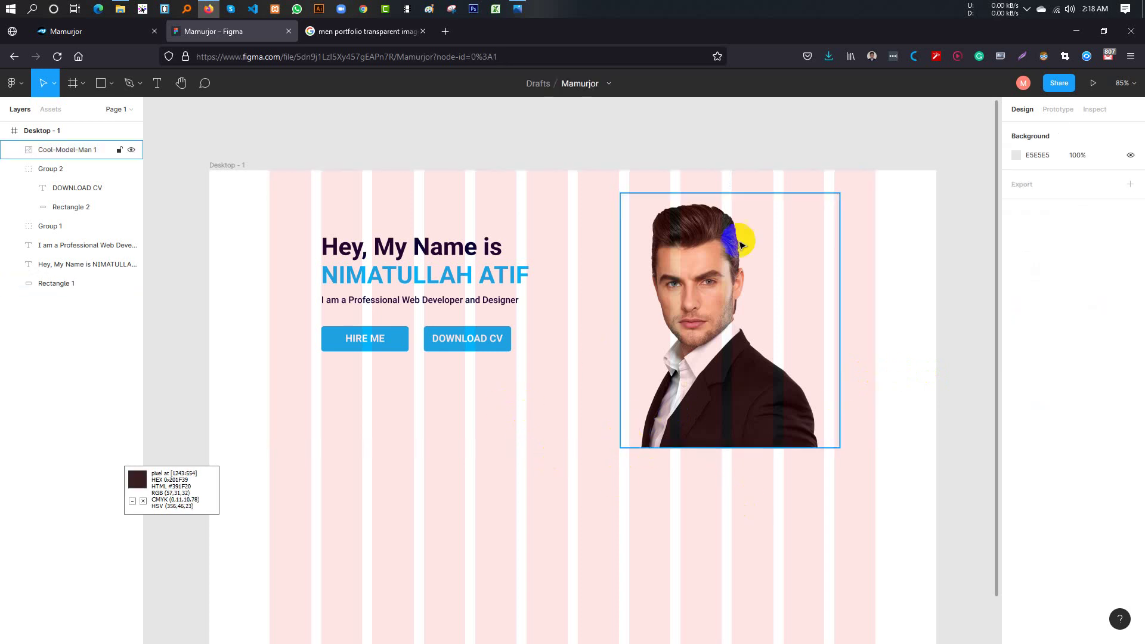
pyautogui.click(229, 165)
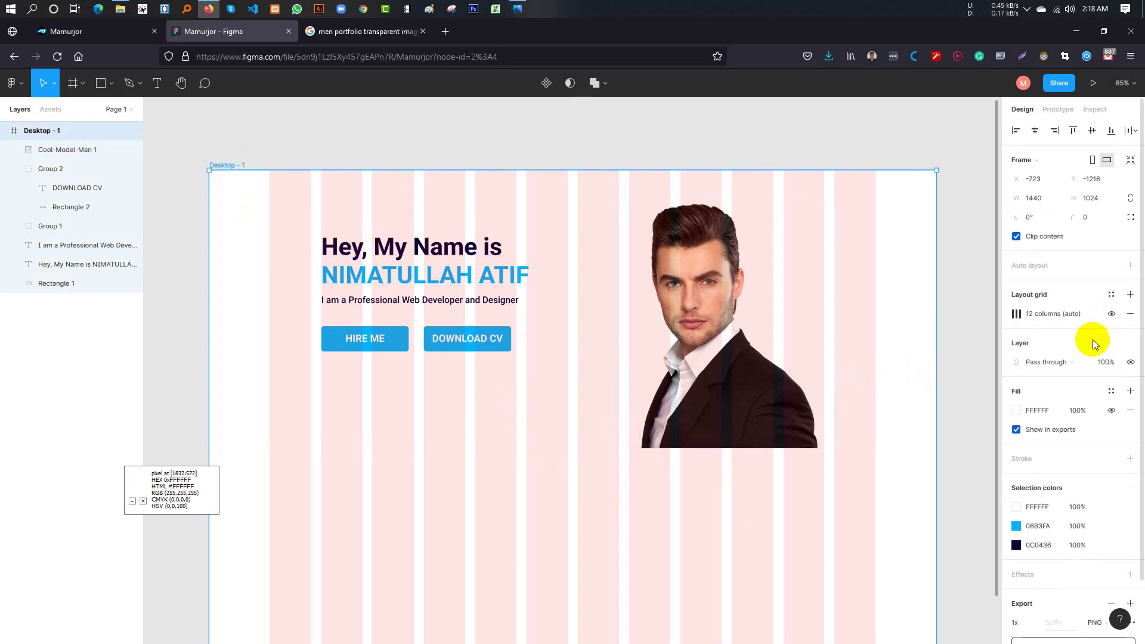
# Hide the Desktop - 1 '12 columns (auto)' layout grid, then select Rectangle 1
pyautogui.click(1113, 316)
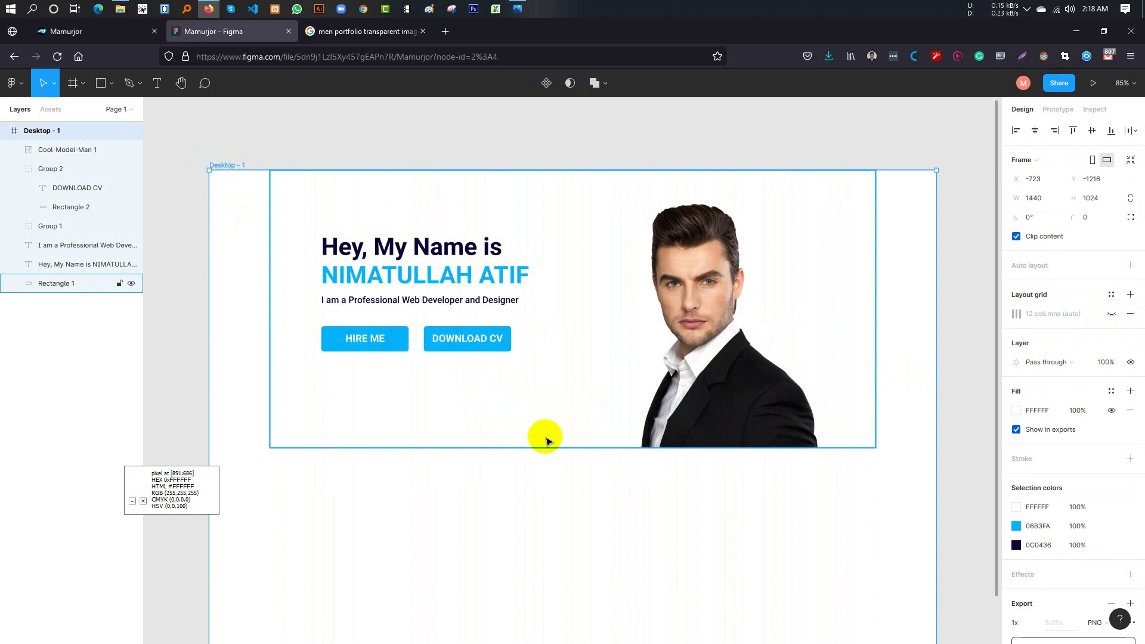
pyautogui.click(485, 433)
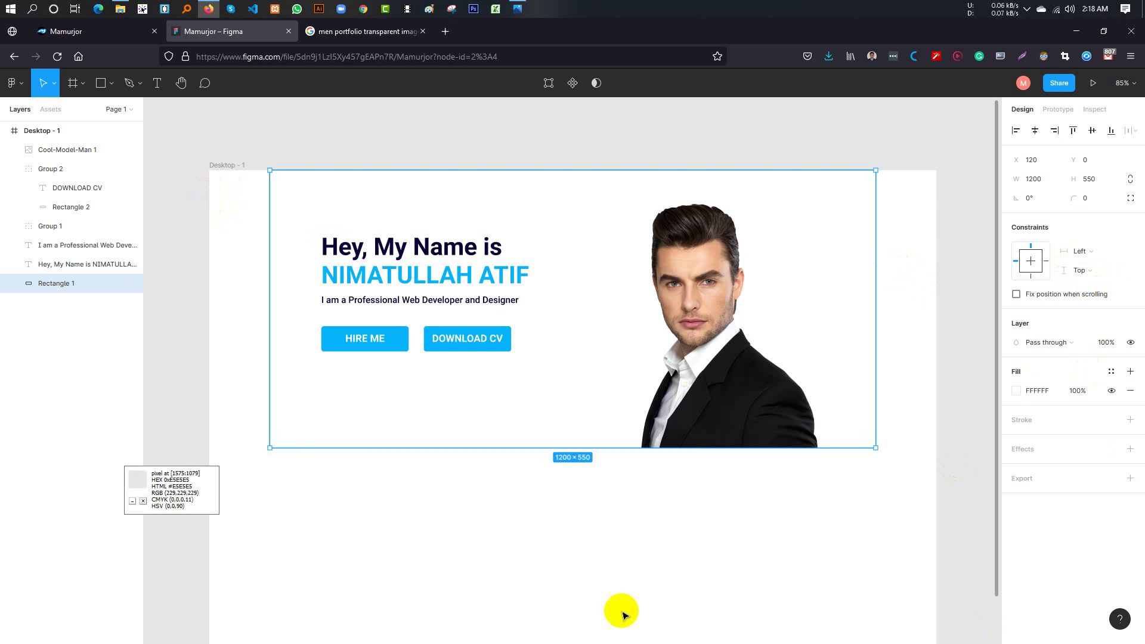
pyautogui.scroll(-3, 272, 498)
pyautogui.scroll(5, 298, 510)
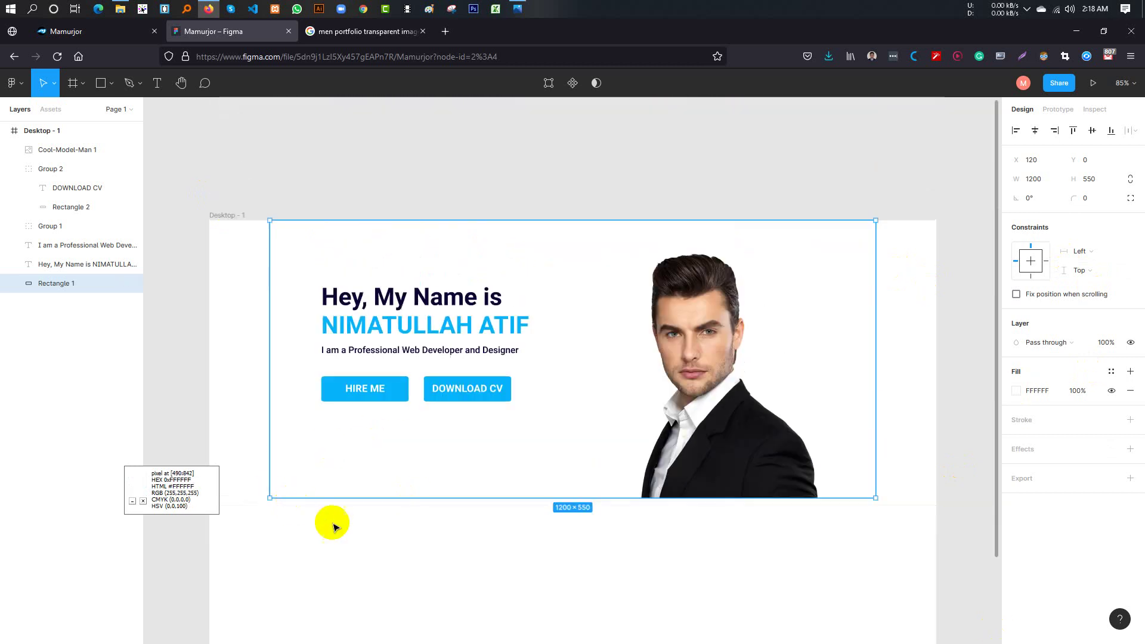
pyautogui.scroll(-1, 441, 537)
pyautogui.scroll(-1, 504, 529)
pyautogui.click(517, 8)
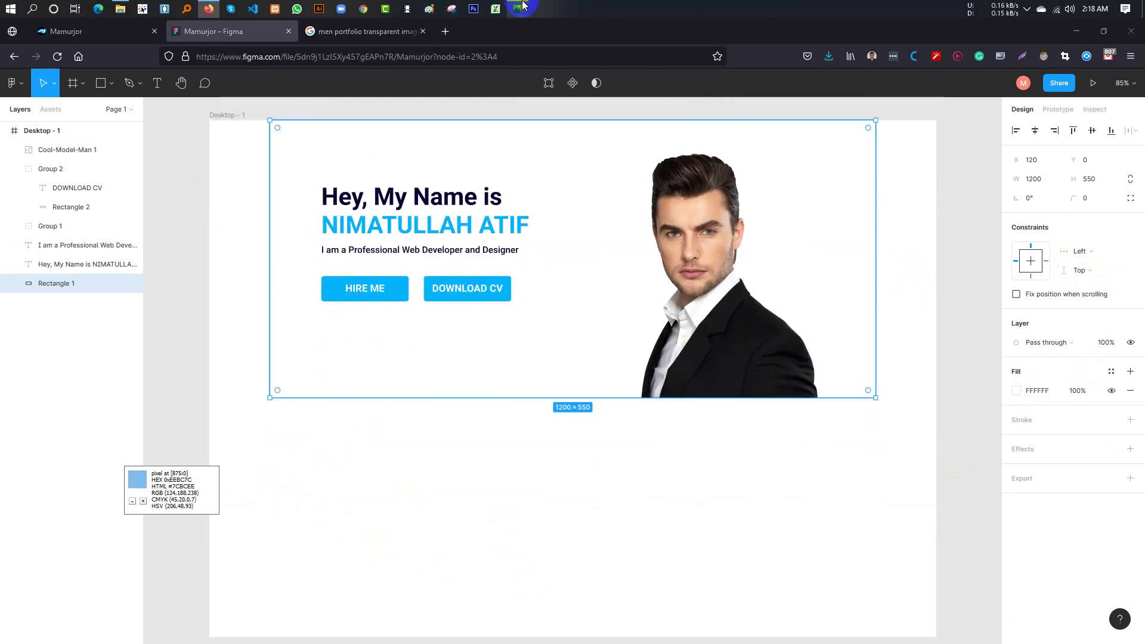
pyautogui.scroll(2, 529, 439)
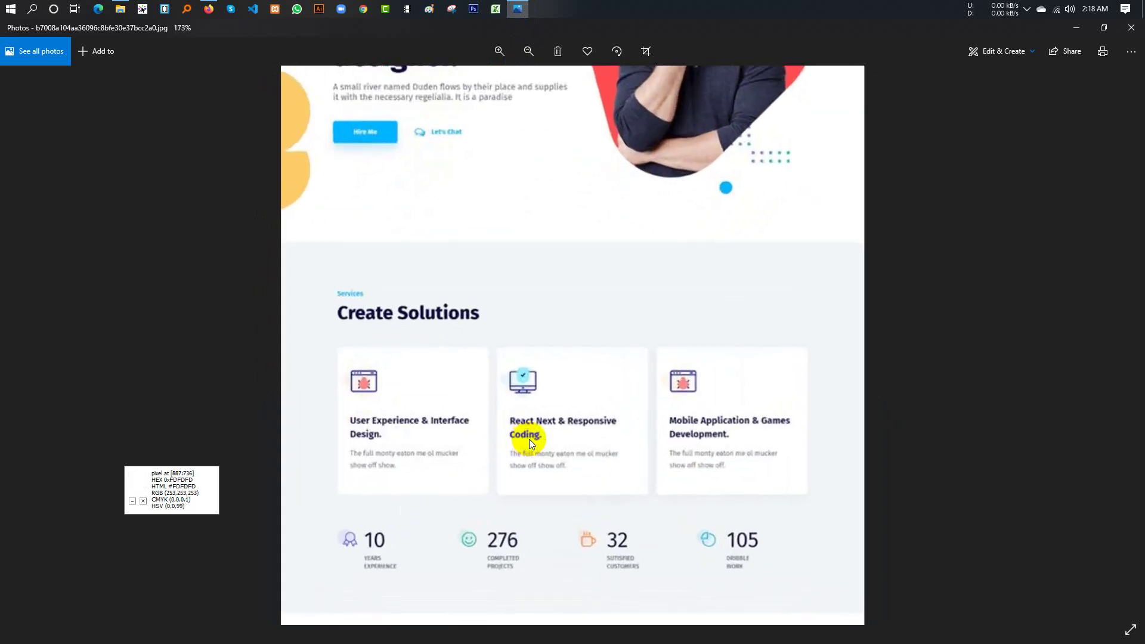
pyautogui.click(209, 8)
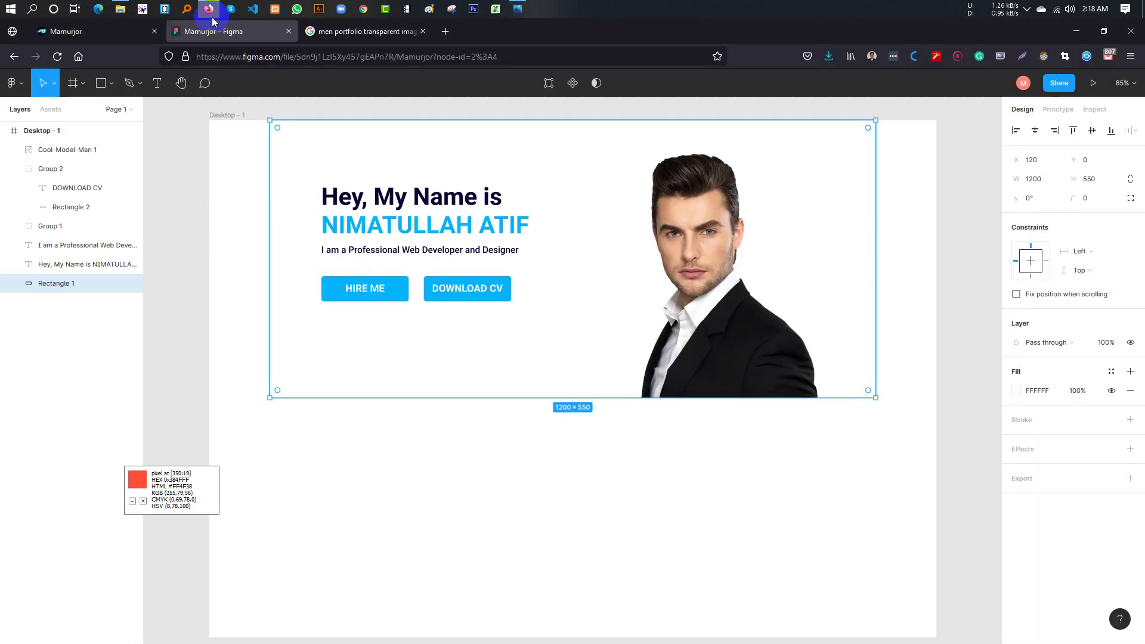
pyautogui.scroll(2, 596, 420)
pyautogui.scroll(-2, 608, 444)
pyautogui.scroll(2, 591, 436)
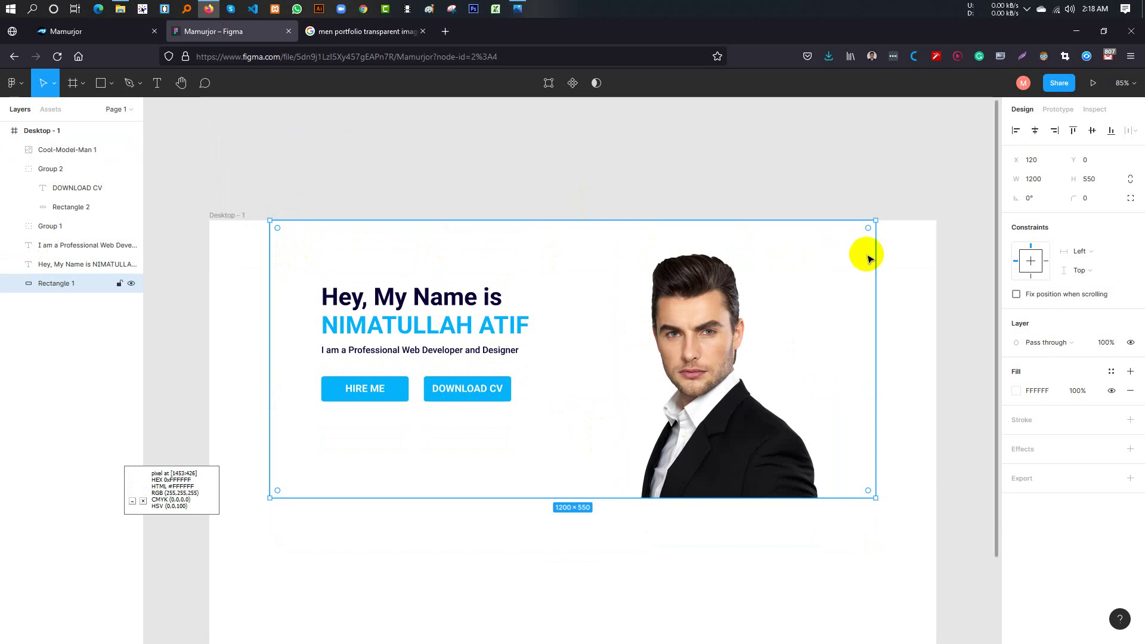
pyautogui.scroll(-5, 514, 545)
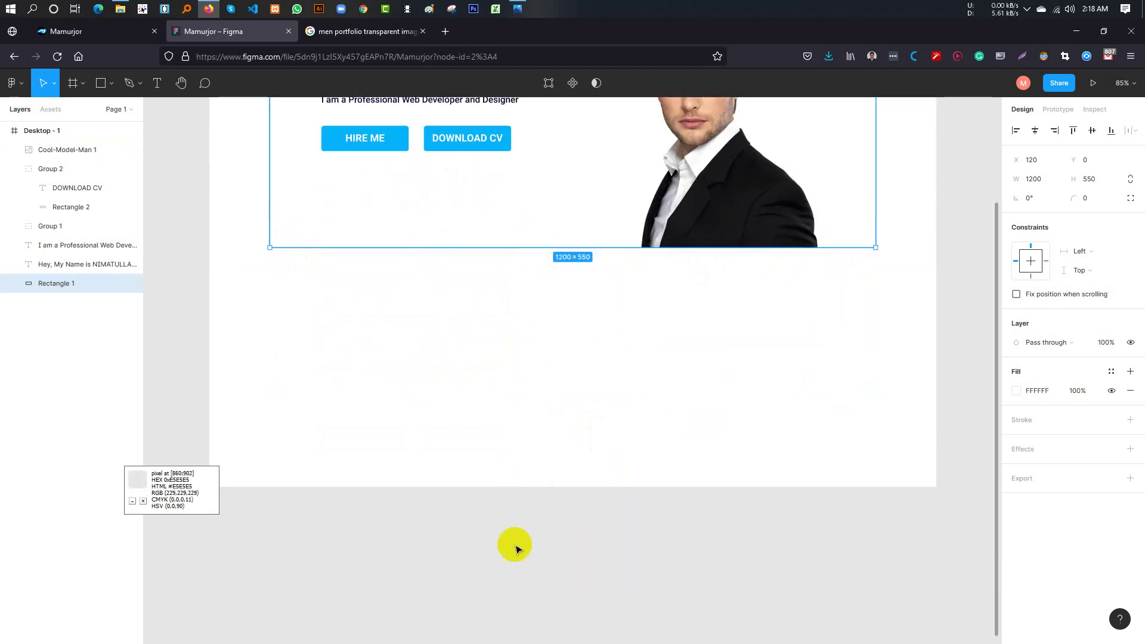
pyautogui.scroll(-2, 516, 549)
pyautogui.scroll(5, 516, 549)
pyautogui.scroll(2, 518, 548)
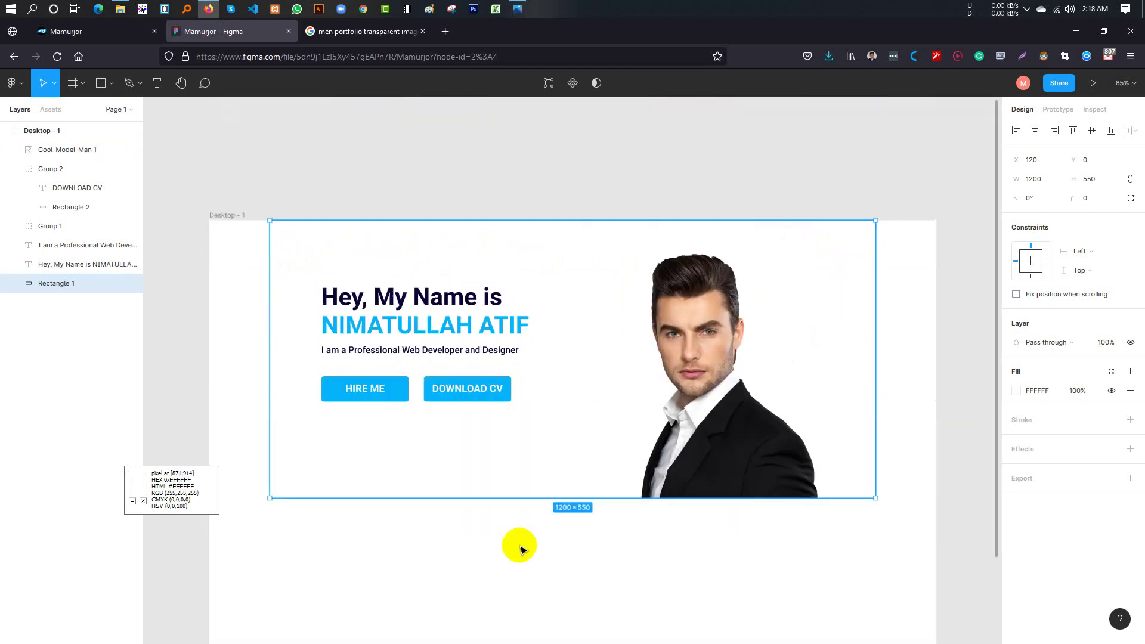